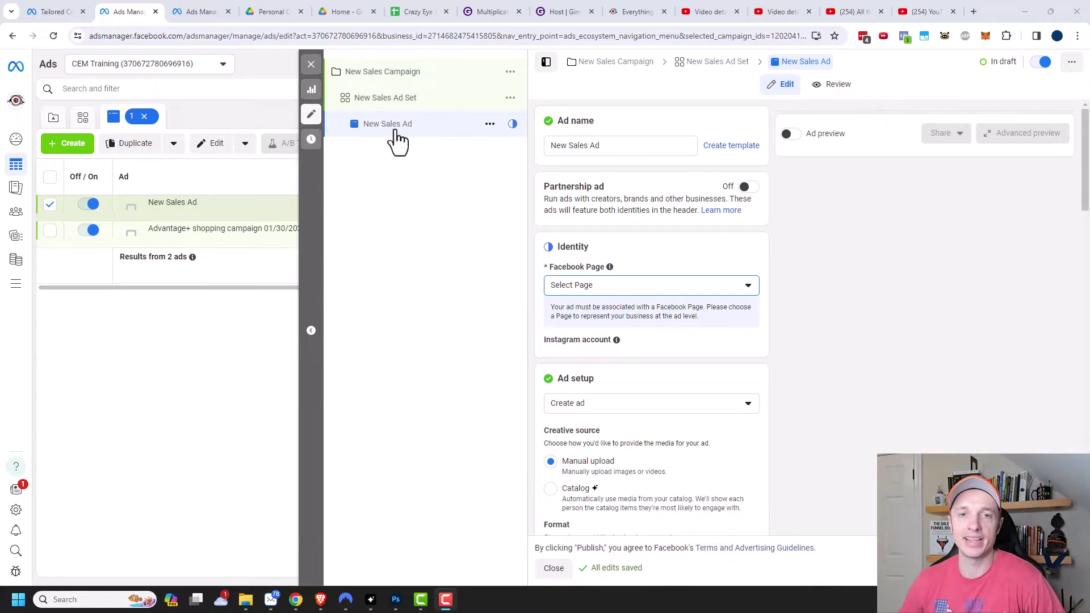
Step: Create an ad name template containing the ad fields Format and Headline
left_click(600, 147)
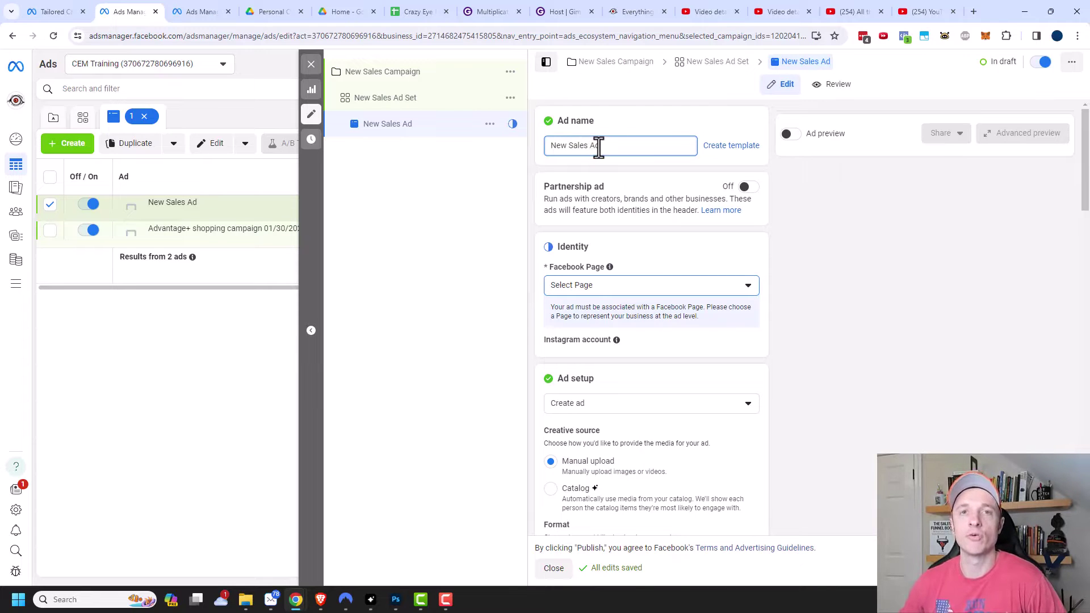
left_click(735, 148)
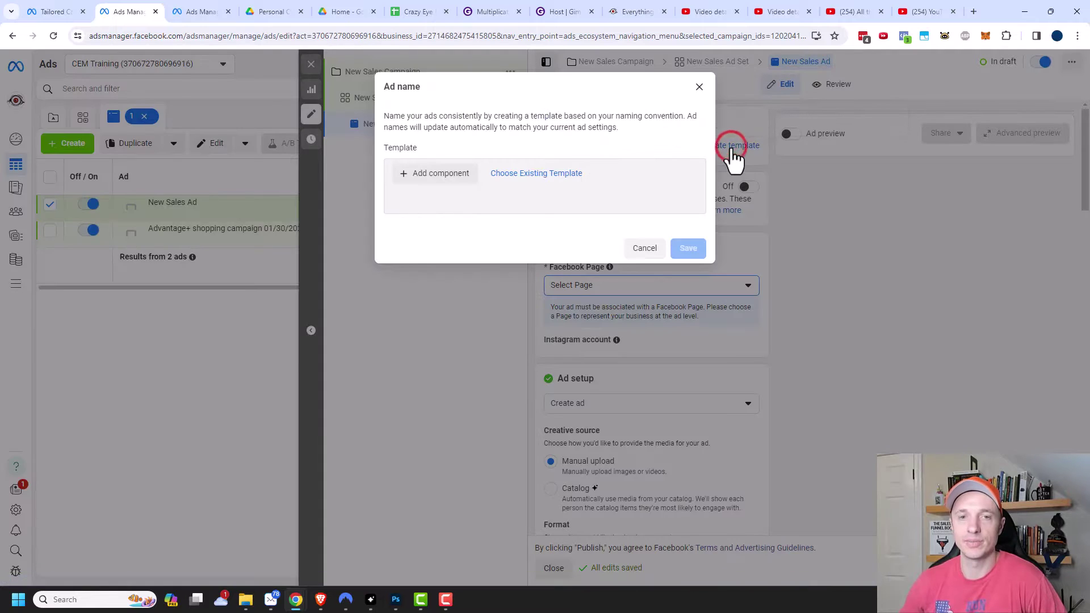
left_click(428, 174)
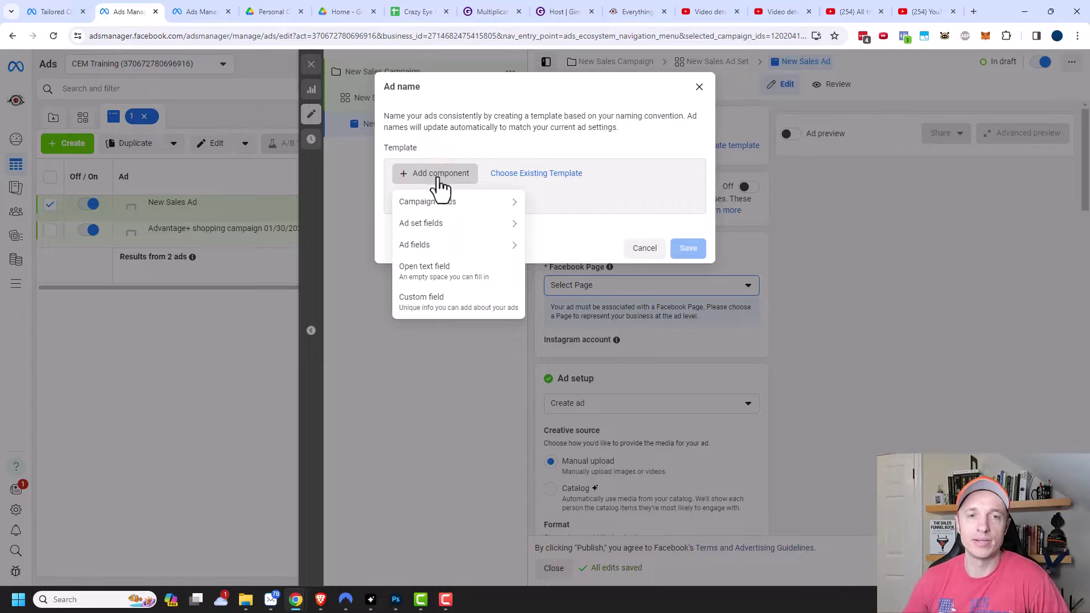
mouse_move(428, 202)
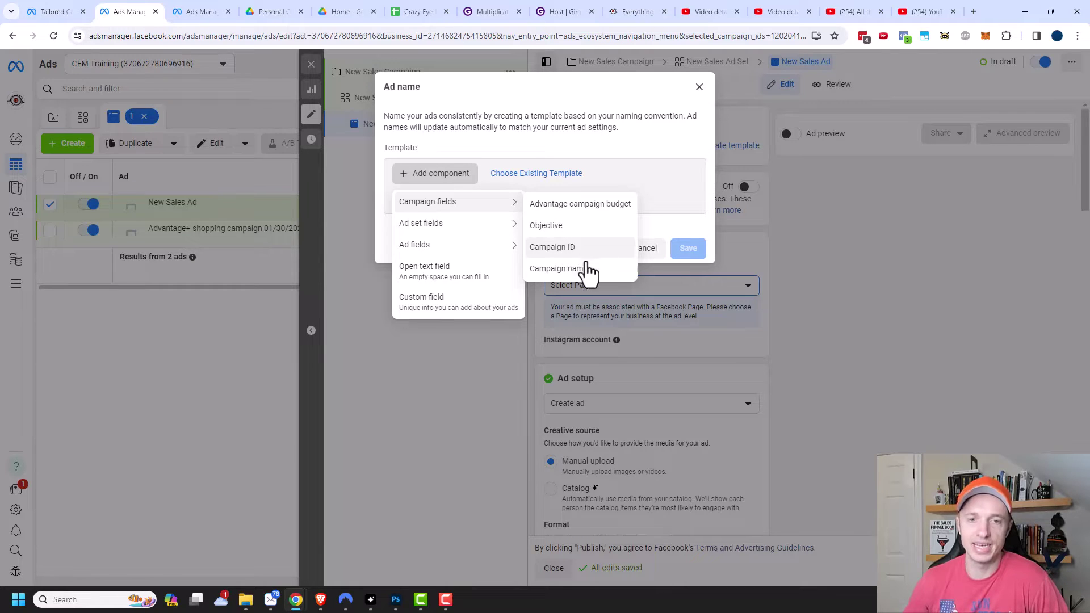
mouse_move(485, 250)
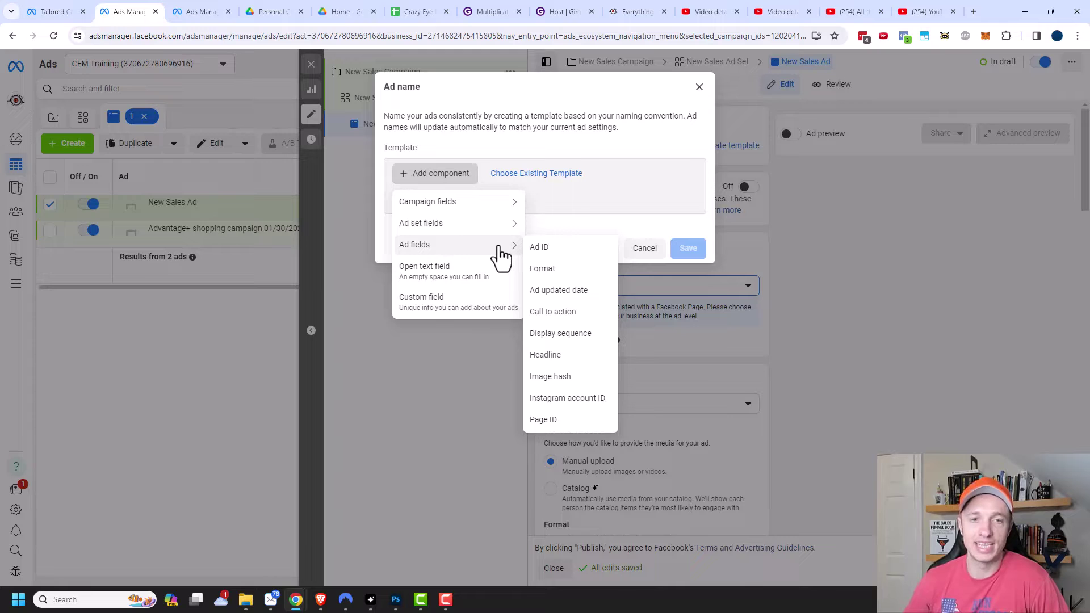
left_click(549, 269)
left_click(507, 173)
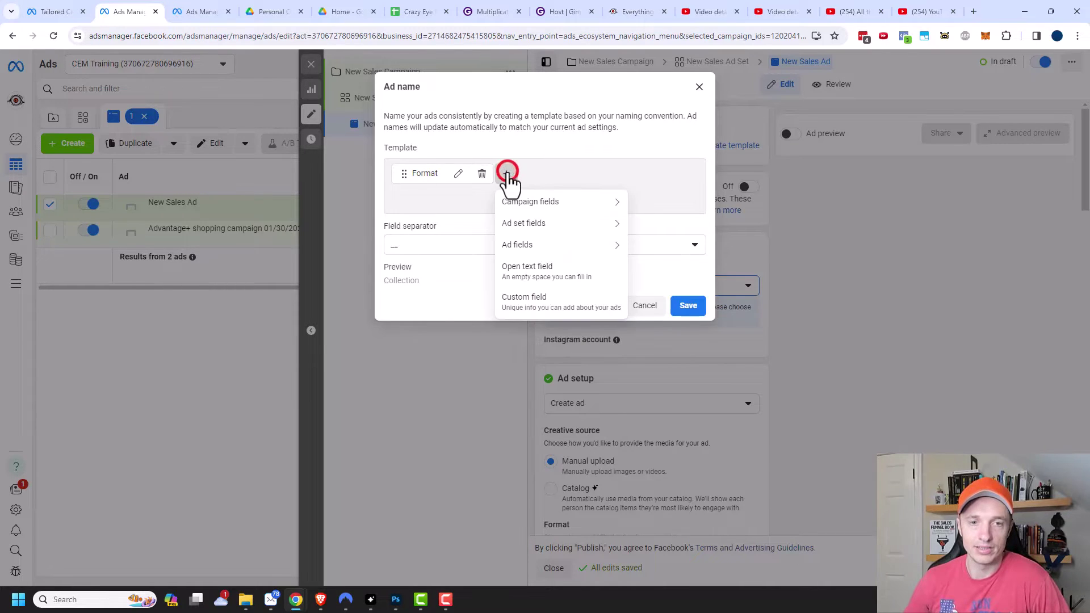
mouse_move(547, 253)
left_click(652, 356)
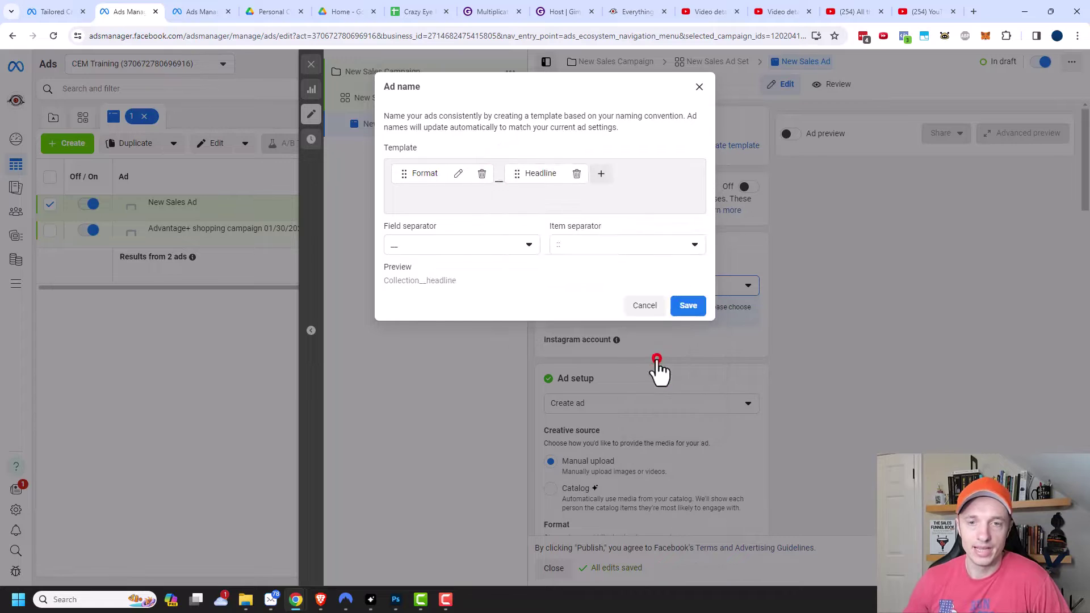
Step: Add an open text field to the ad name template and name it "Manual Description"
left_click(600, 173)
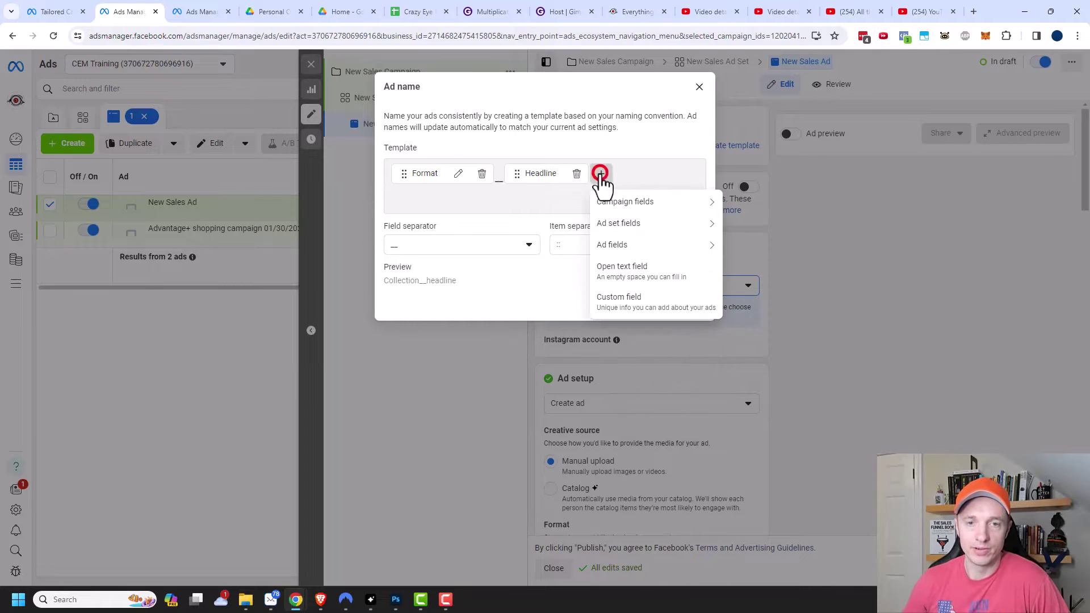
left_click(639, 280)
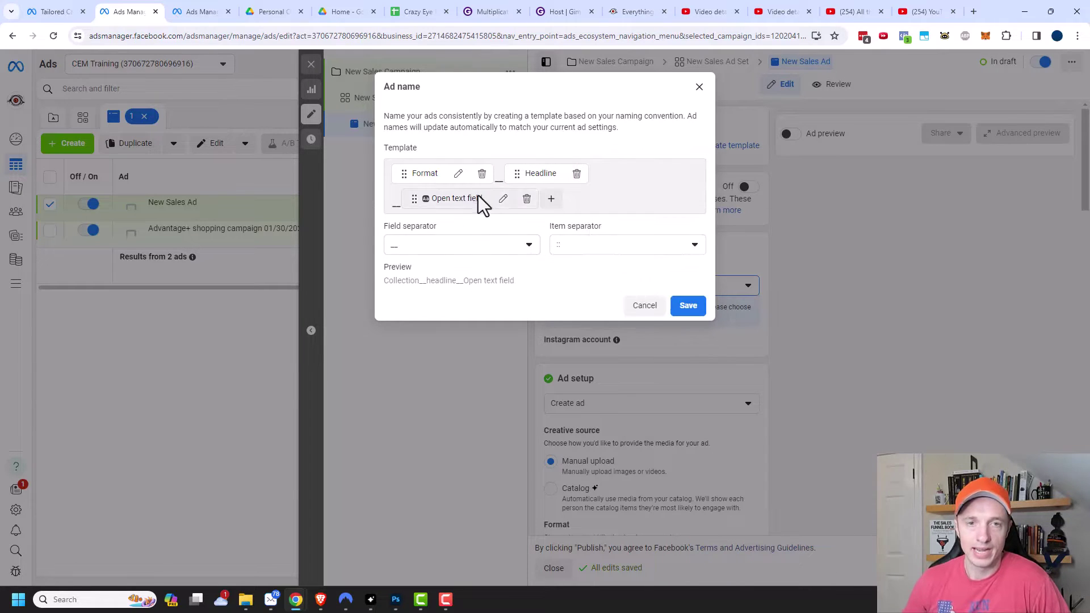
left_click(503, 199)
left_click_drag(480, 250, 419, 250)
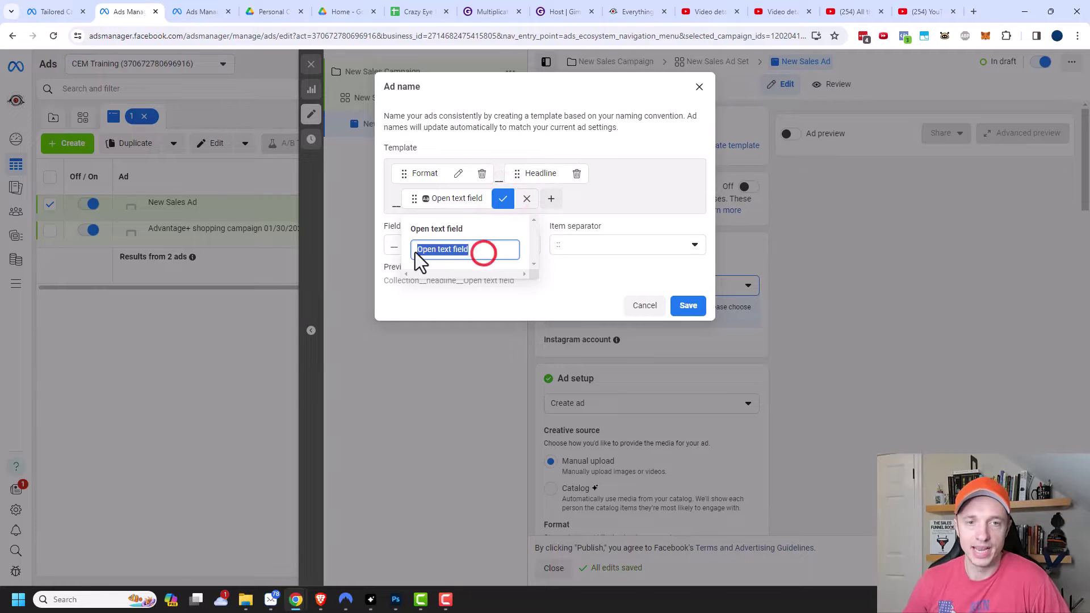
type("Manua")
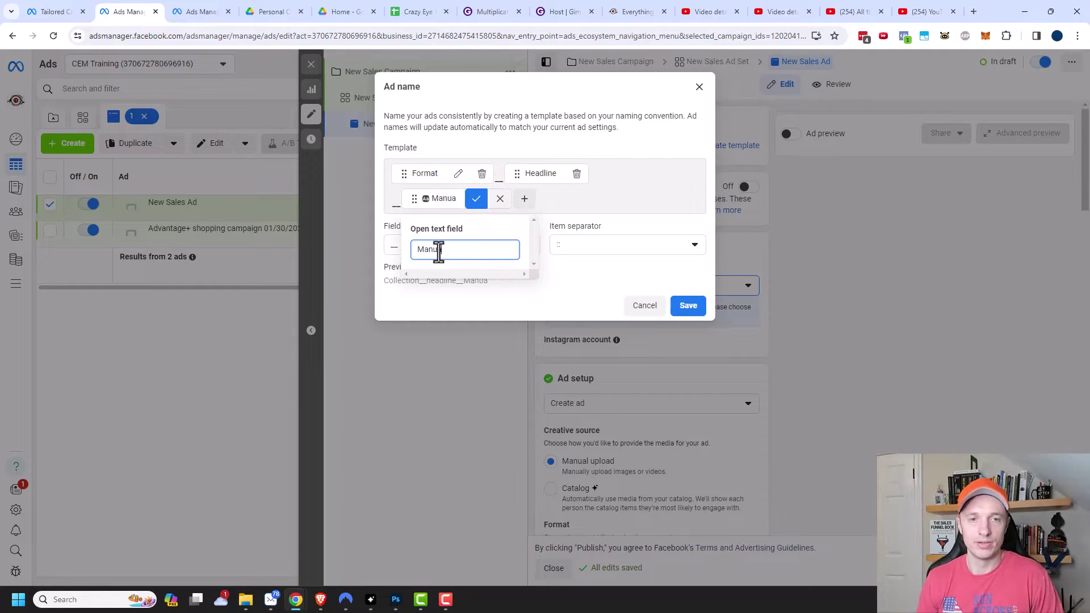
type("l Description")
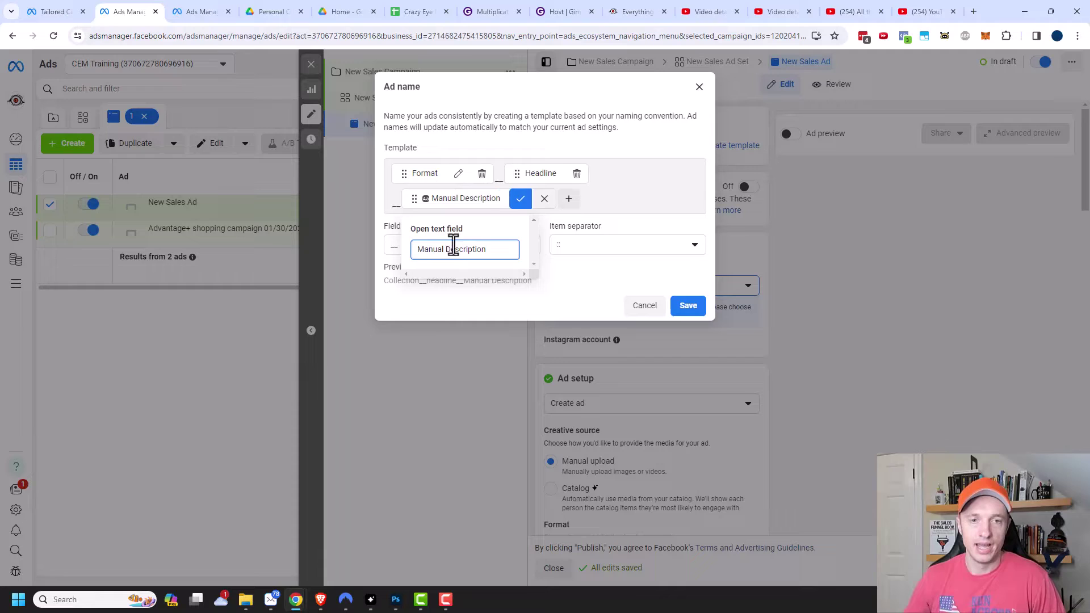
left_click(523, 199)
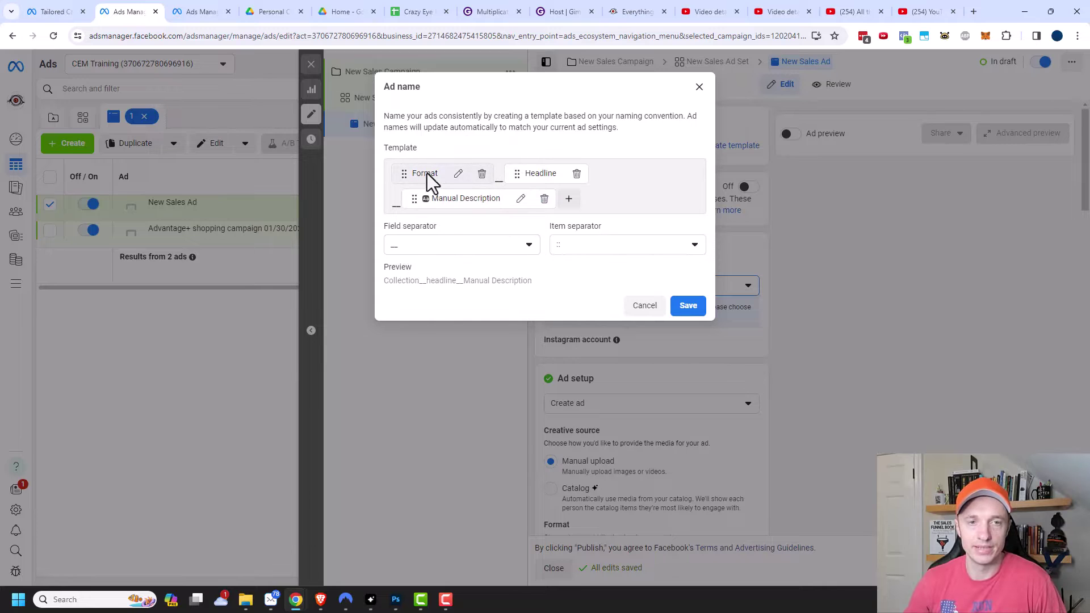
Step: Save the naming template with the double-underscore field separator and set the ad's Manual Description to "Demo"
left_click(463, 249)
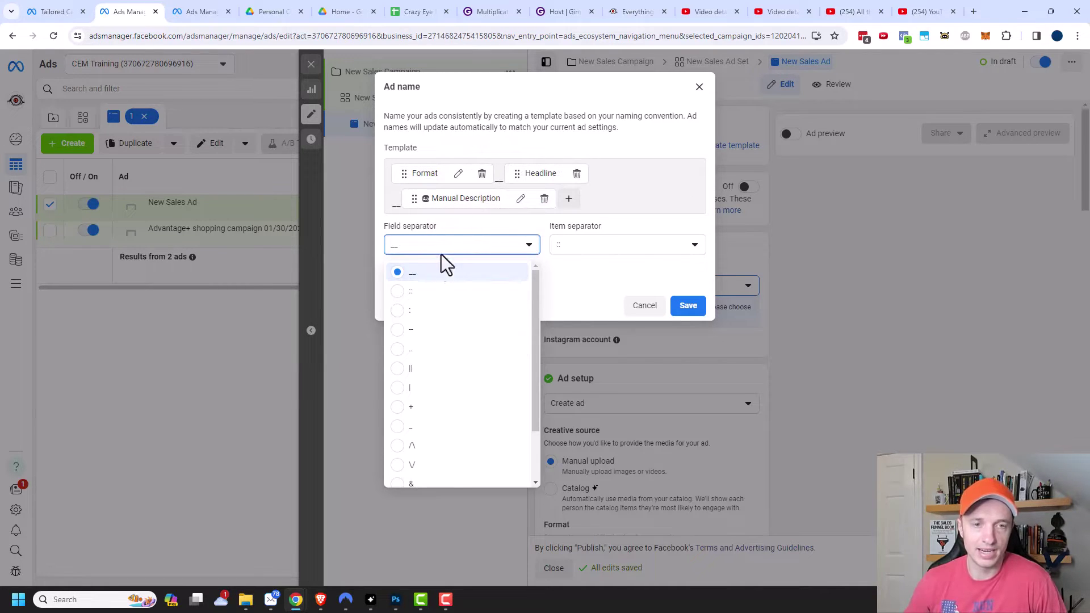
left_click(619, 272)
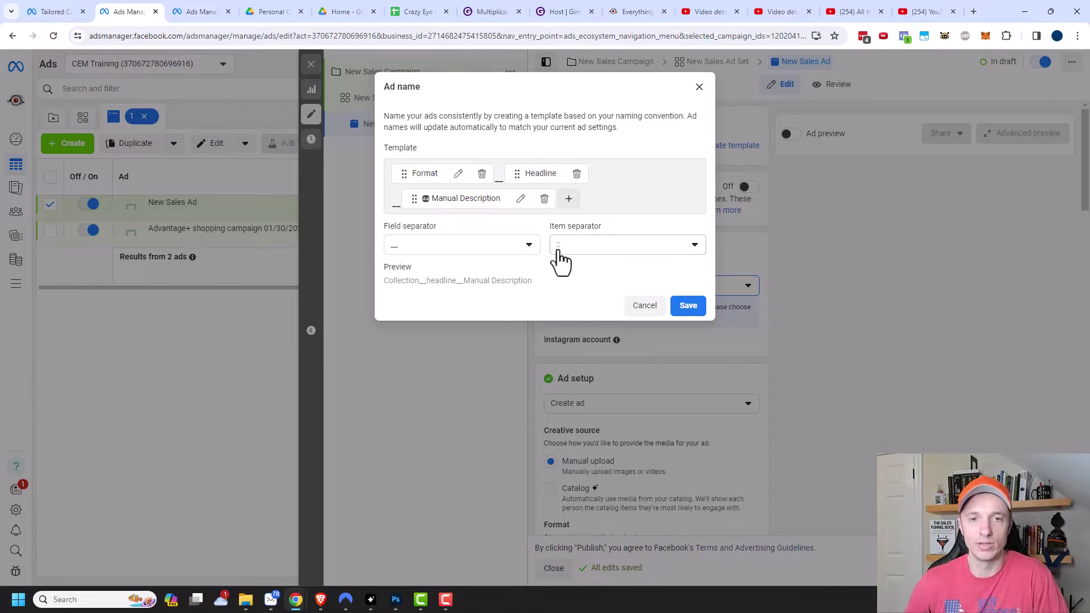
left_click(688, 307)
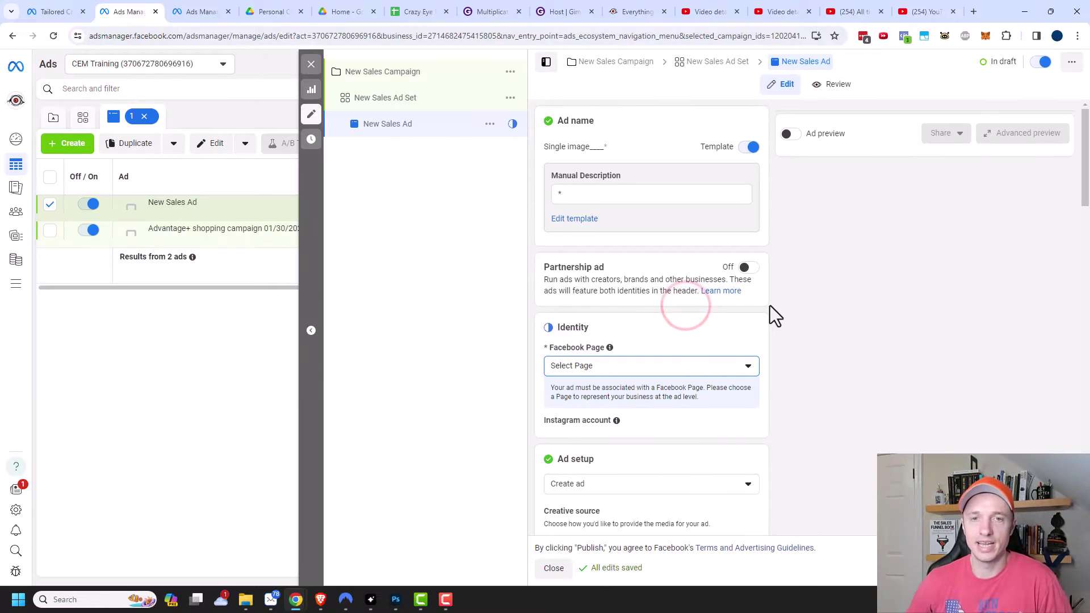
left_click(609, 193)
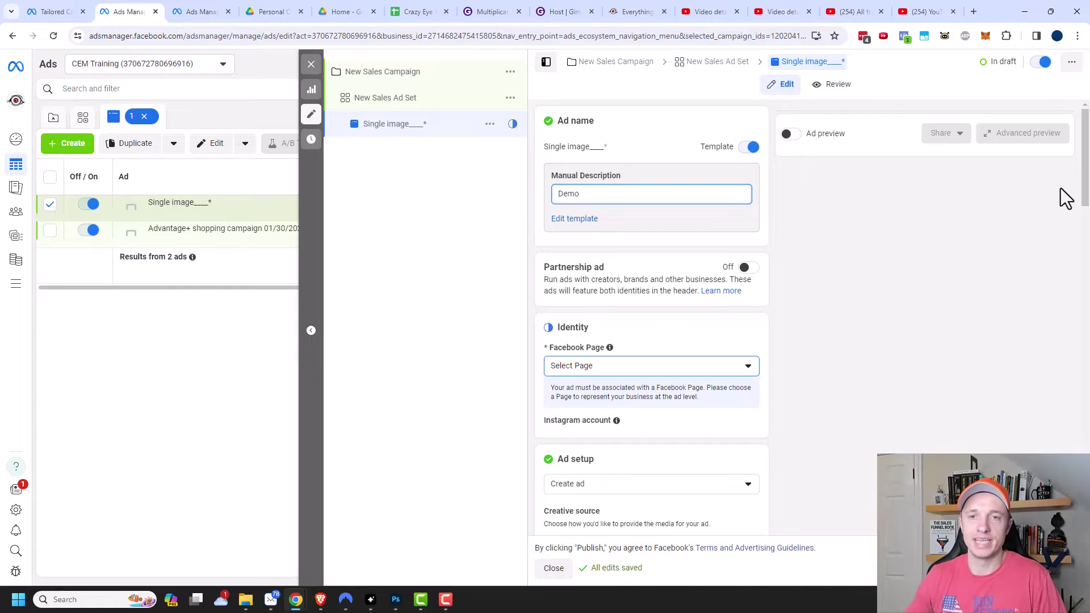
left_click(913, 283)
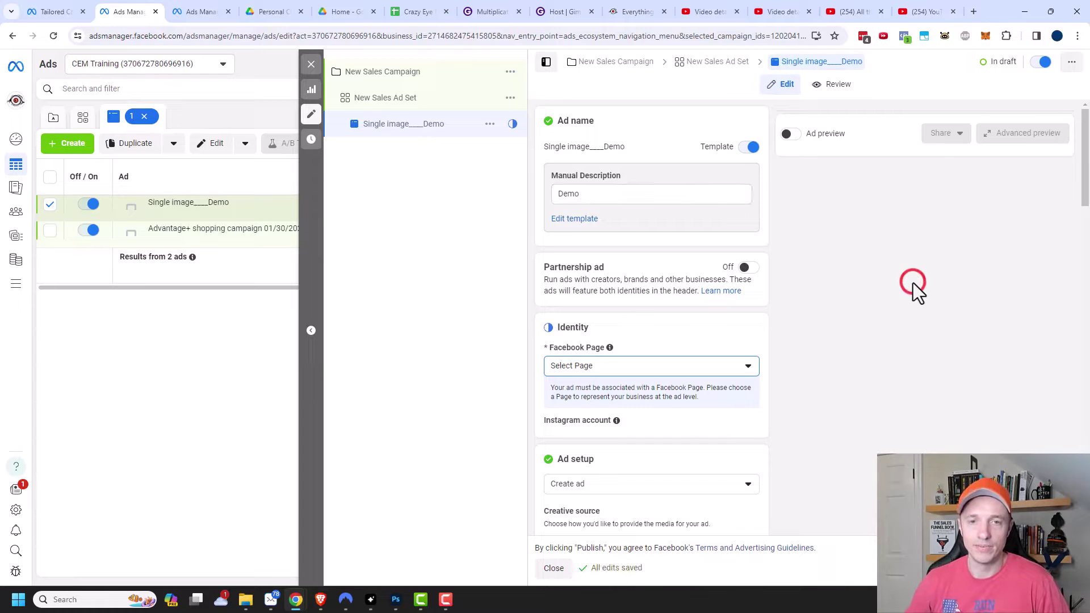
Step: Turn the Partnership ad option on to show its settings and switch it back off
scroll(913, 282, "down", 1)
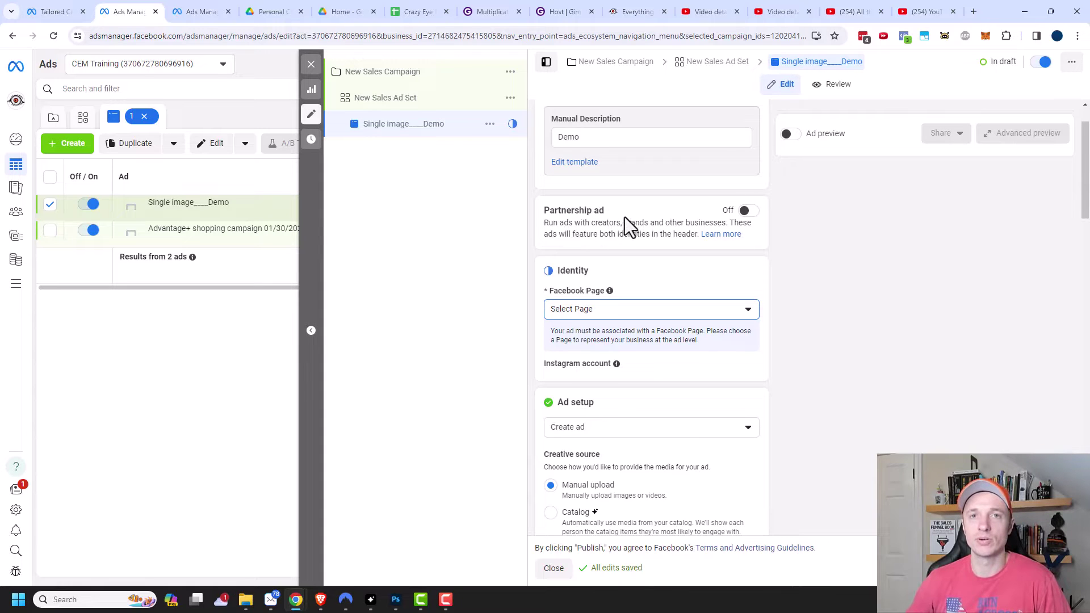
left_click(744, 212)
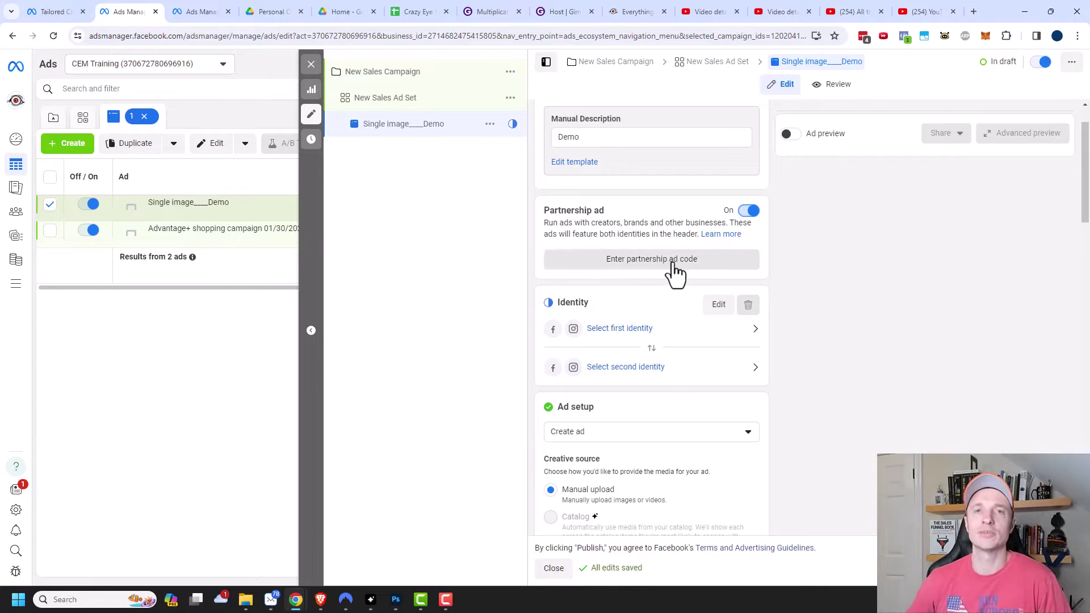
left_click(747, 222)
Step: Set the ad's Facebook Page to CEM Training and its Instagram account to "Use selected Page"
scroll(709, 250, "down", 1)
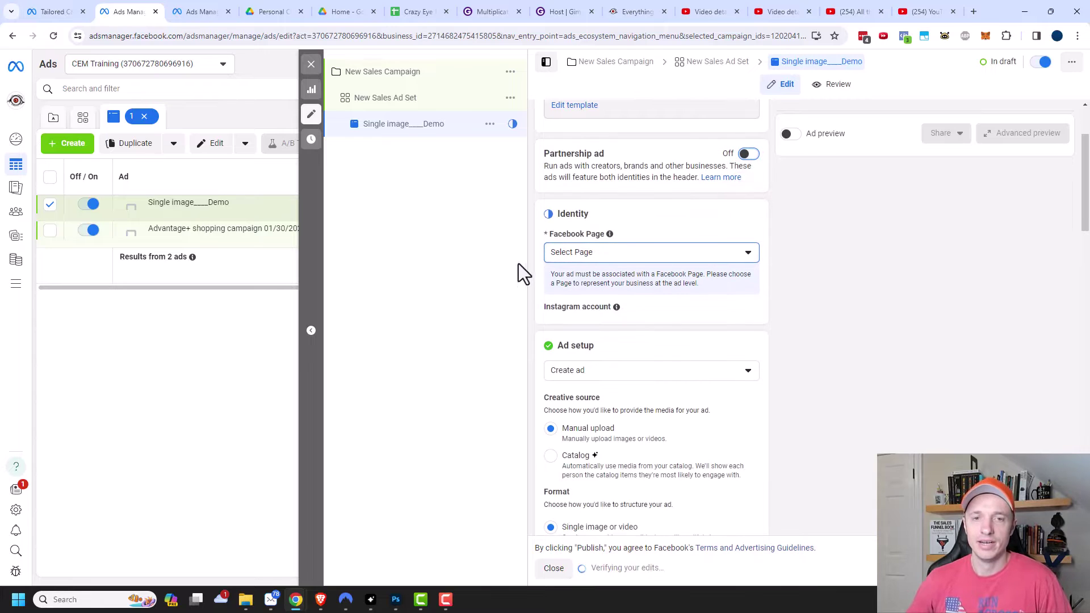
left_click(601, 257)
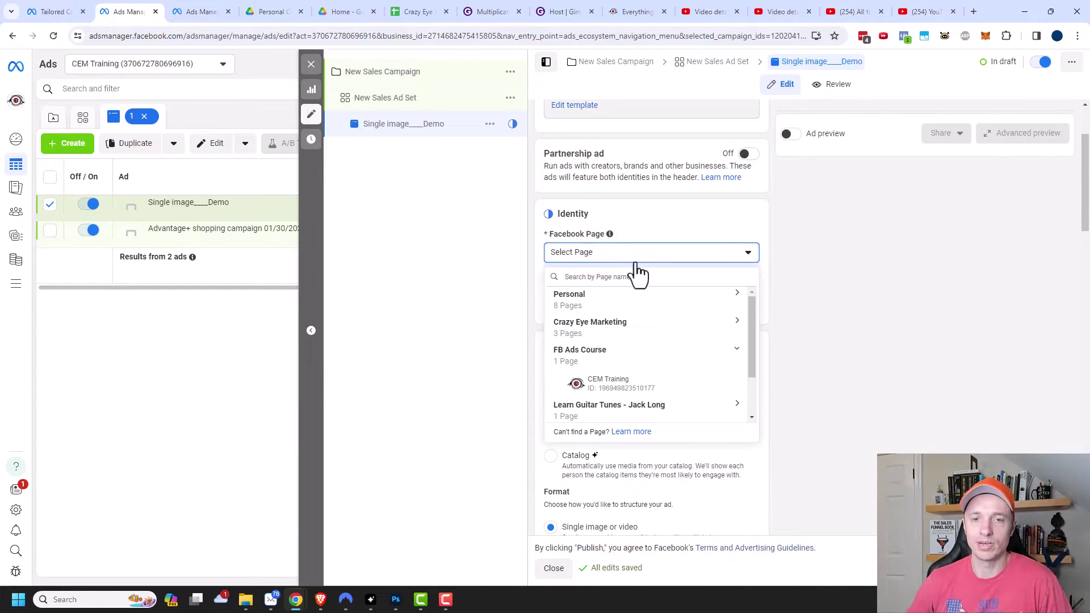
left_click(611, 389)
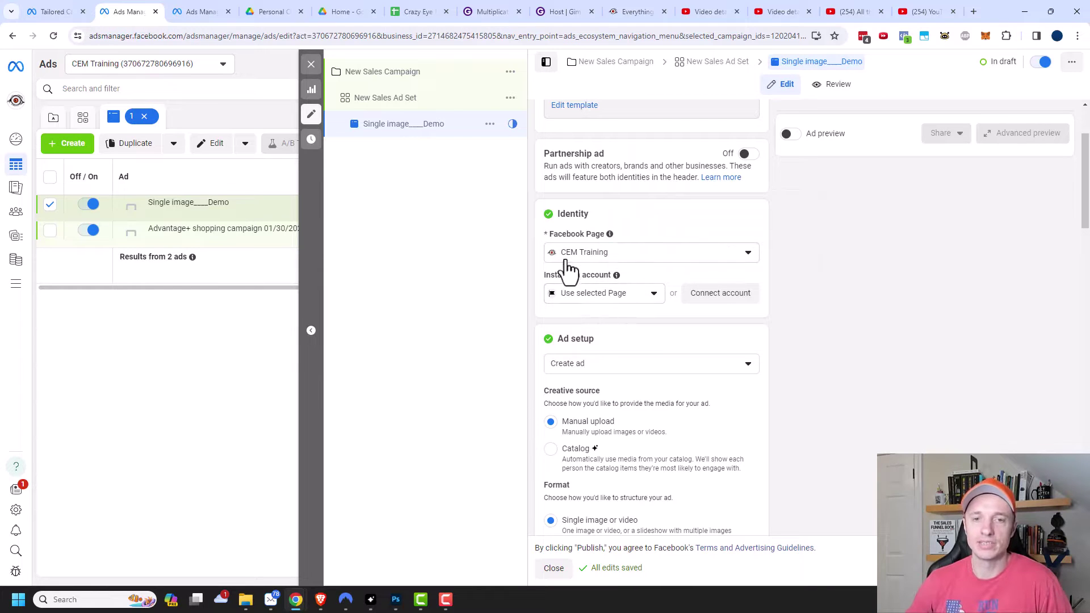
left_click(603, 295)
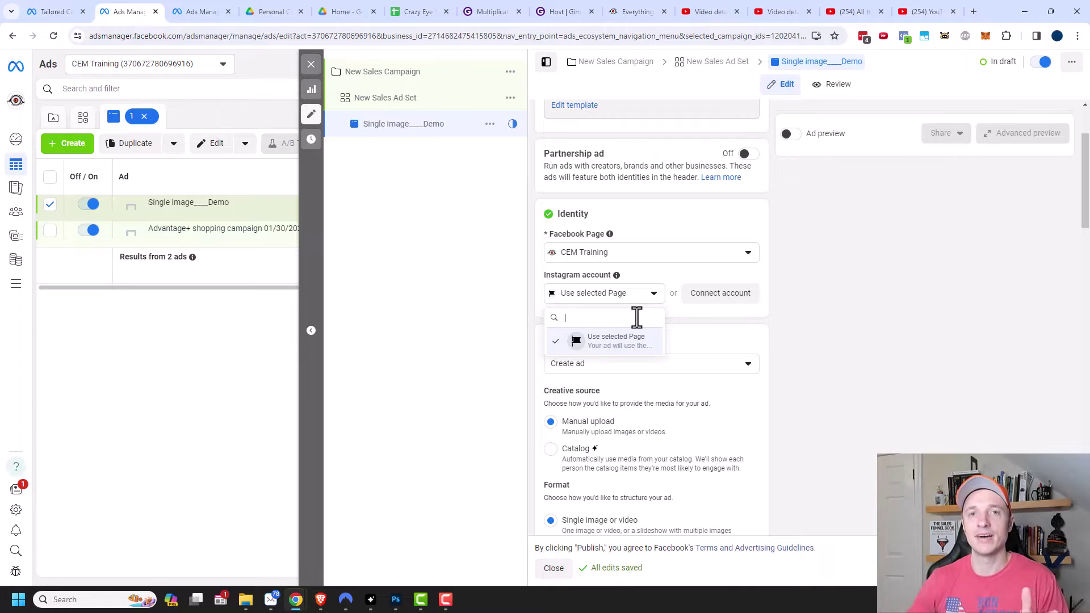
left_click(629, 349)
Step: Change the ad setup to "Use existing post"
scroll(721, 329, "down", 1)
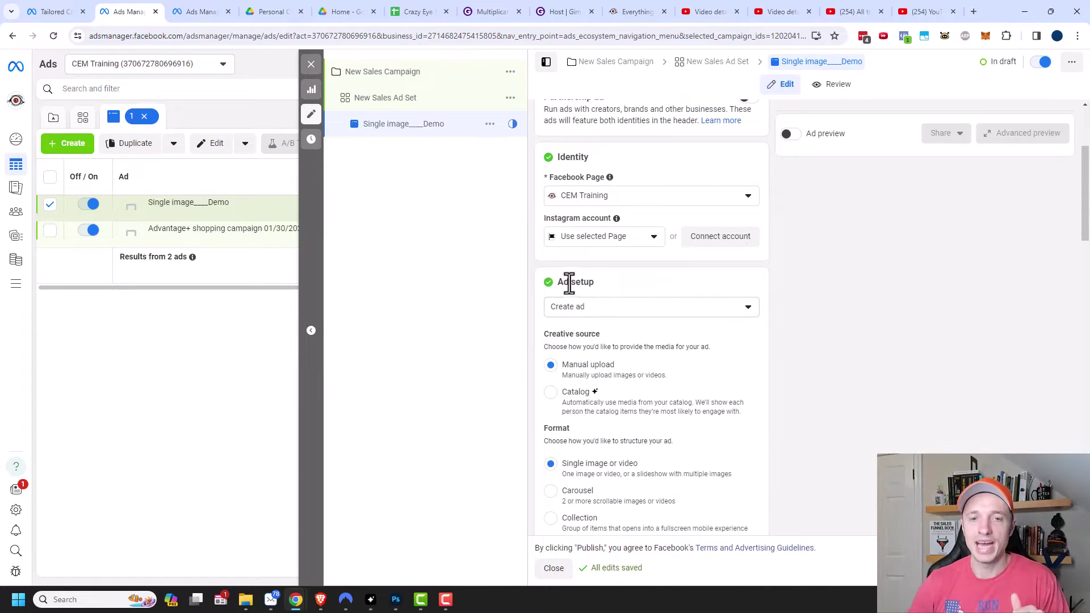
scroll(569, 284, "down", 1)
left_click(594, 251)
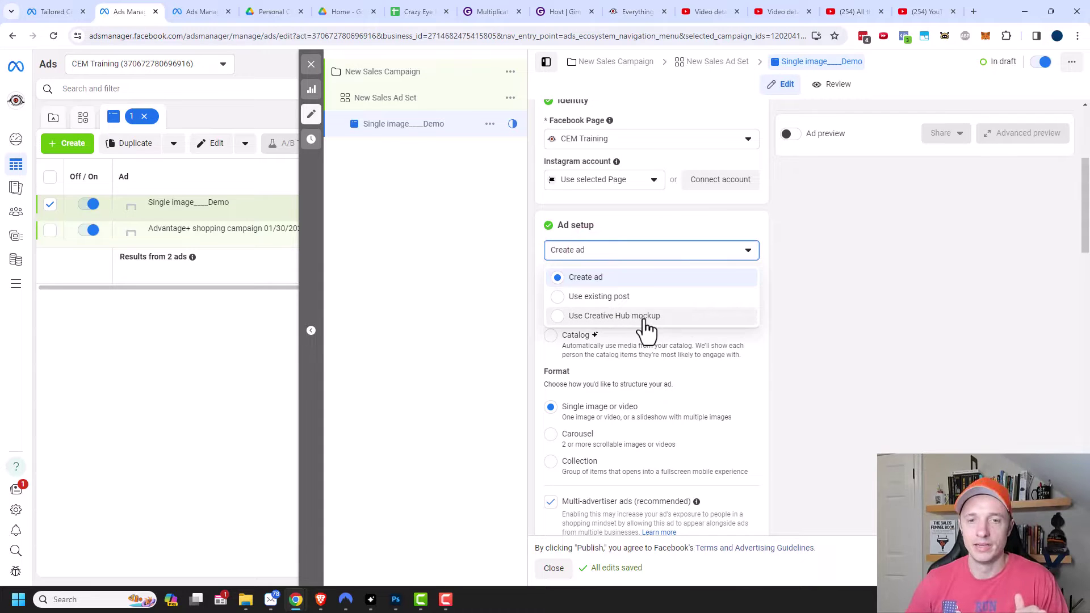
left_click(595, 298)
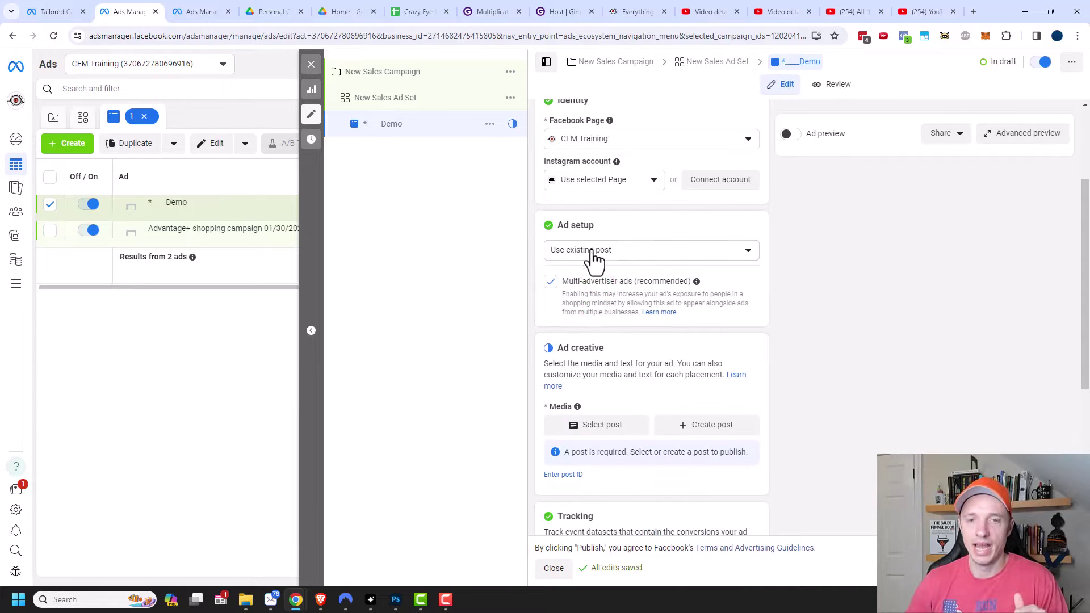
Step: Filter the Facebook posts to published ones and use the "Imagine being as happy as this guy" post as the ad creative
scroll(635, 312, "down", 1)
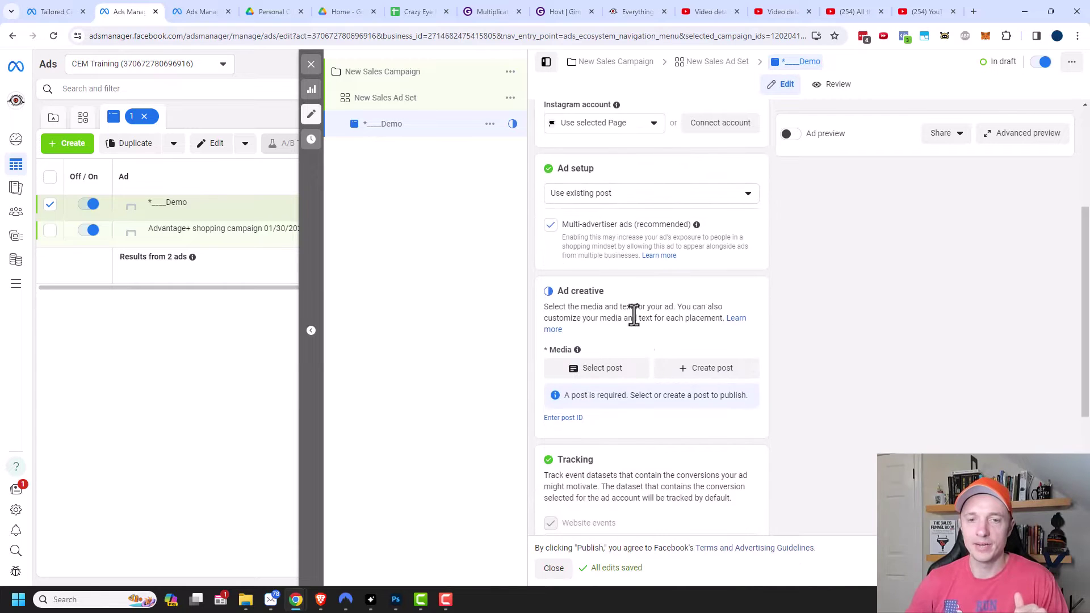
left_click(610, 375)
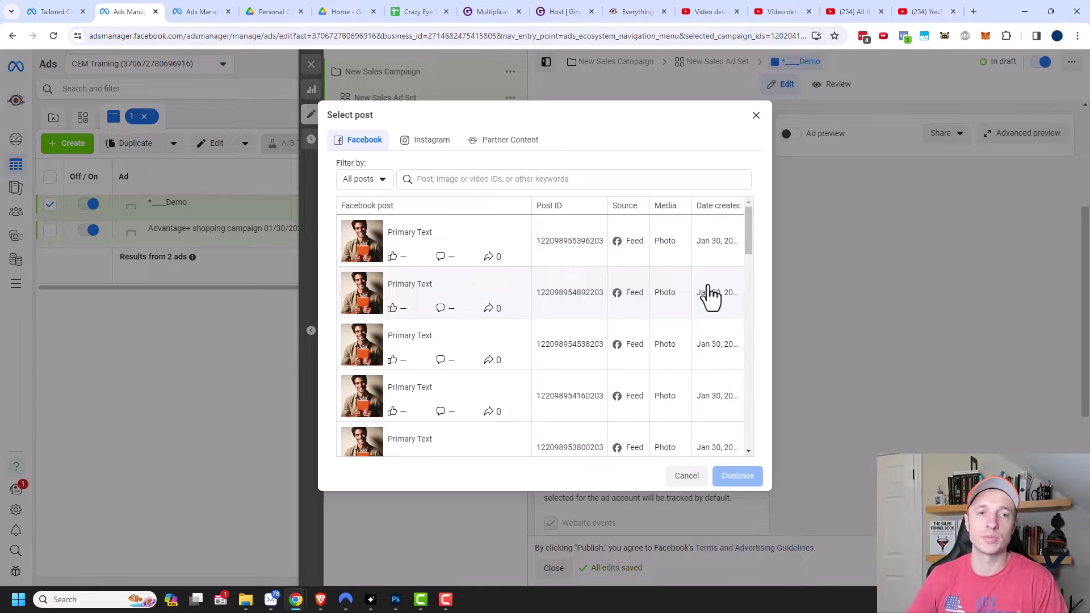
left_click(368, 181)
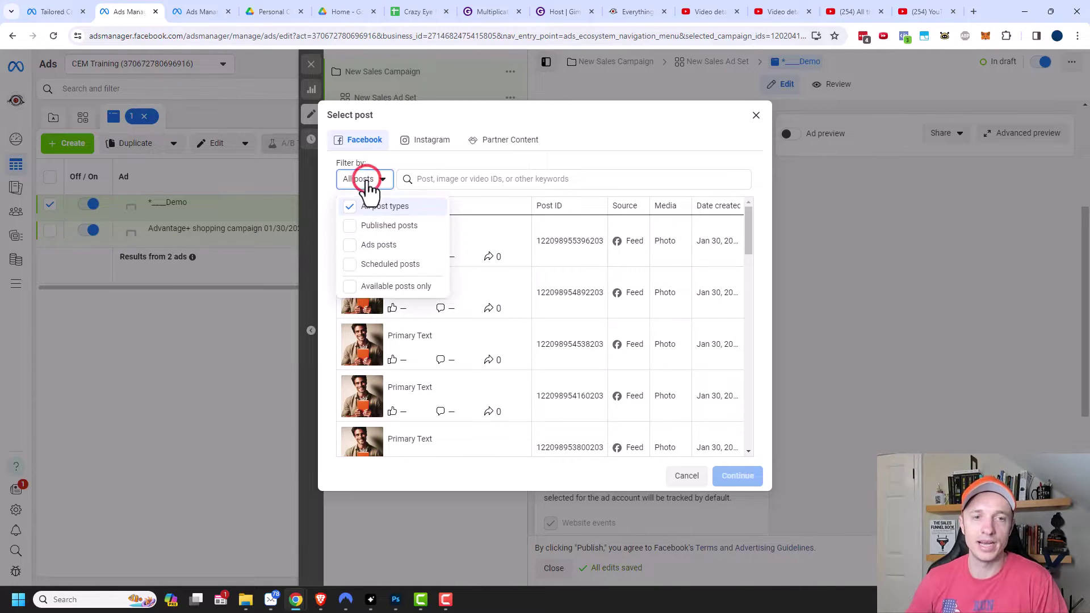
left_click(346, 227)
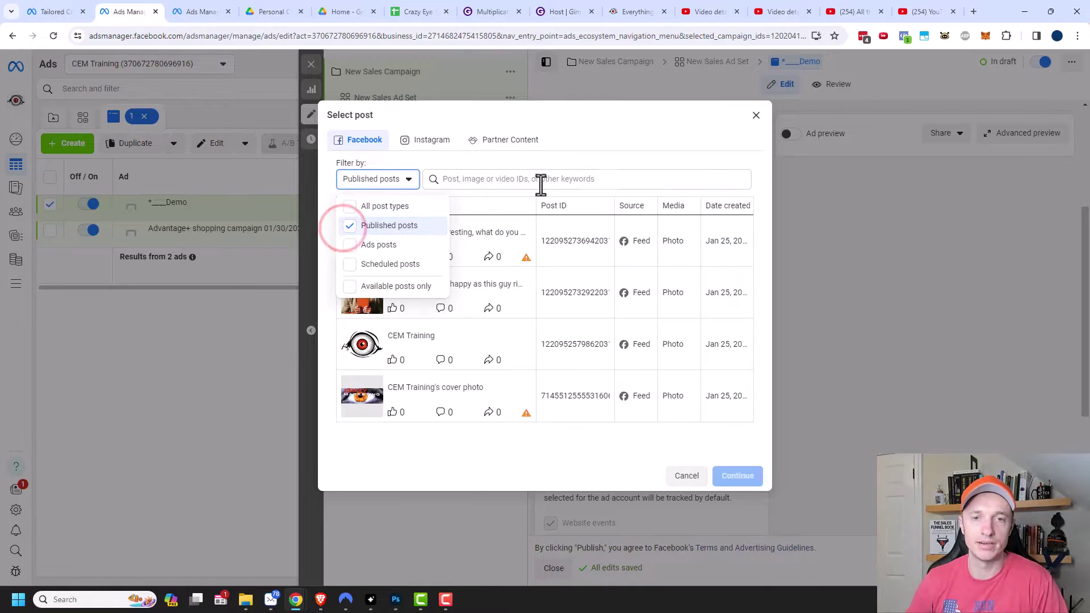
left_click(651, 160)
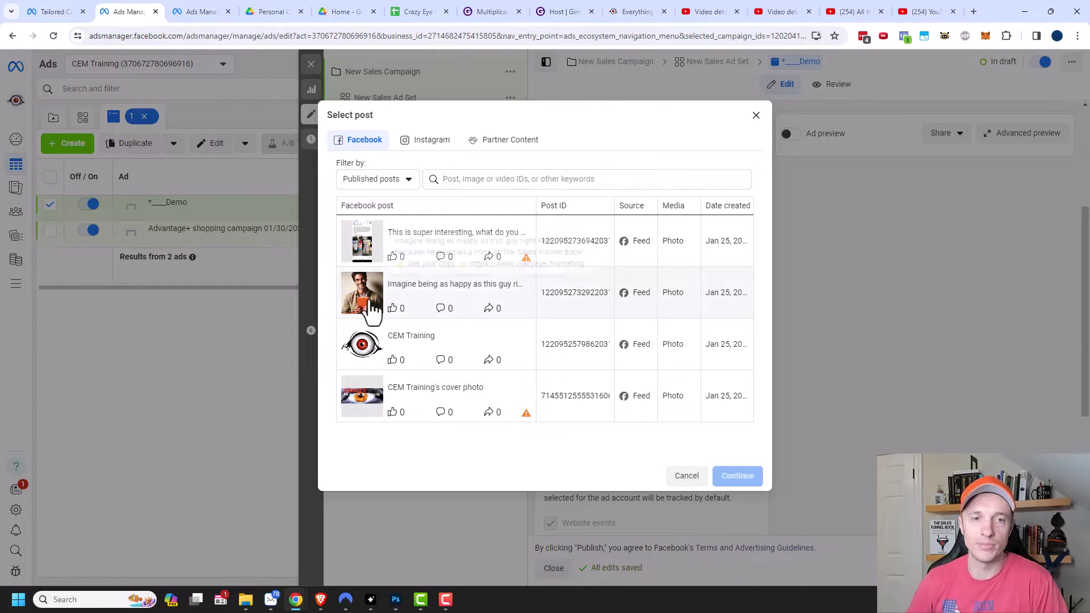
left_click(445, 293)
left_click(744, 475)
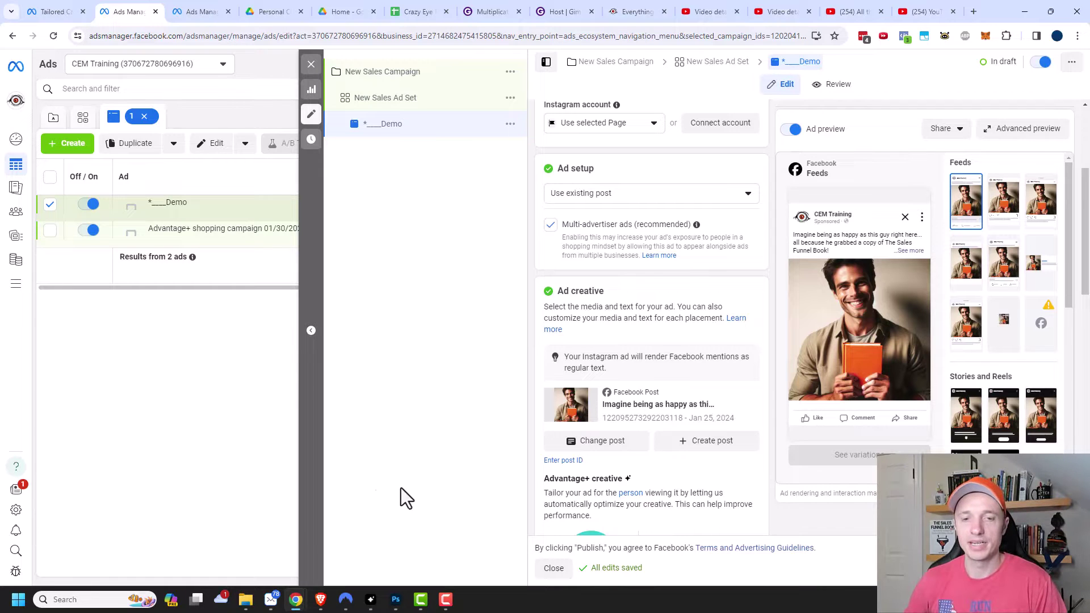
Step: Reopen the post selection, filter the Facebook posts to ads posts to look through them, and leave without changing the post
left_click(617, 445)
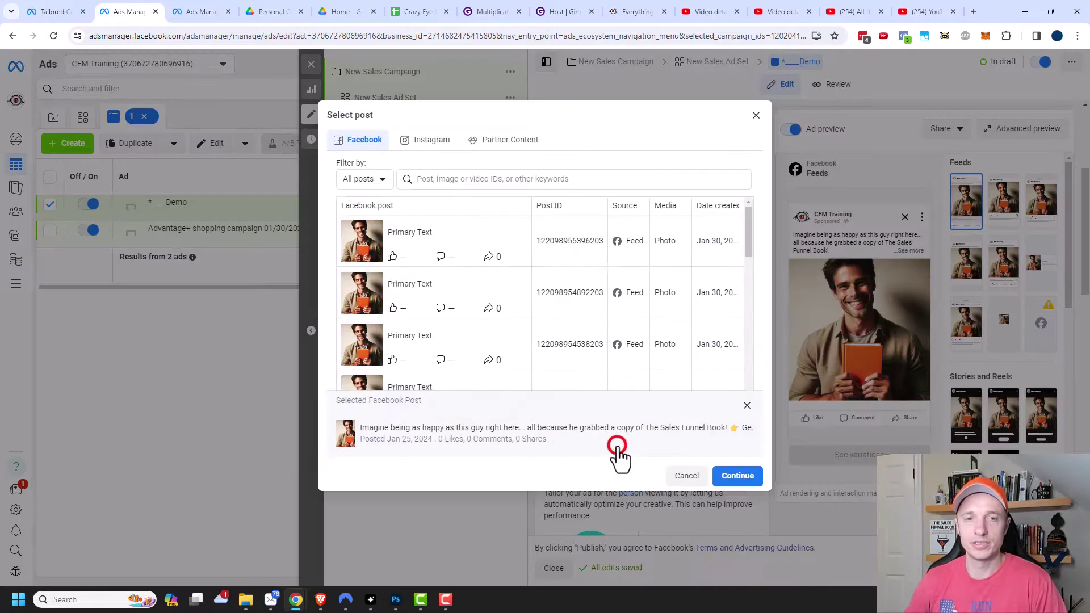
left_click(365, 179)
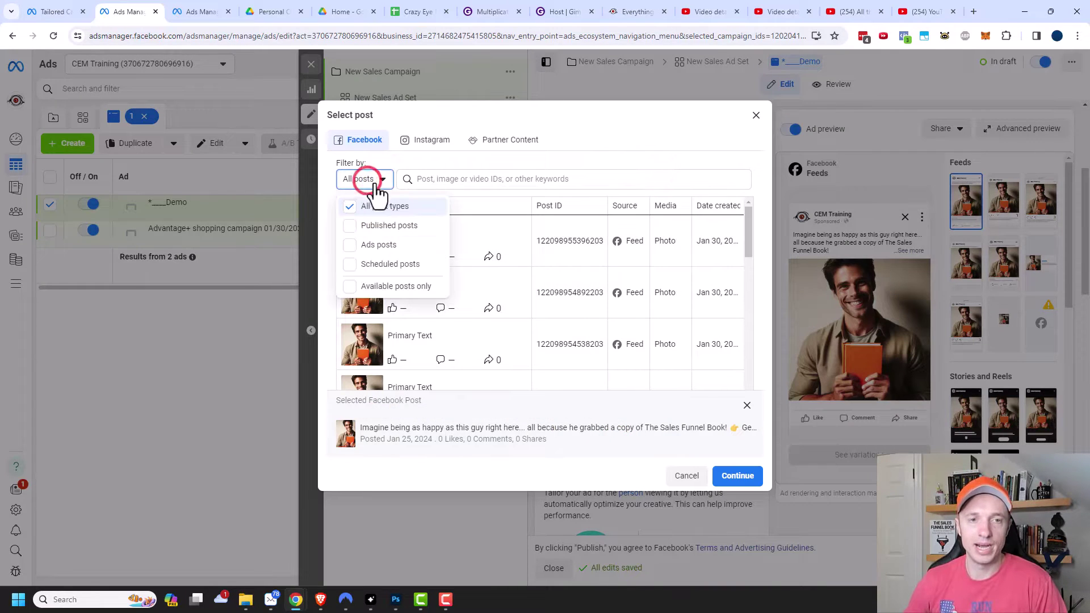
left_click(350, 249)
left_click(636, 152)
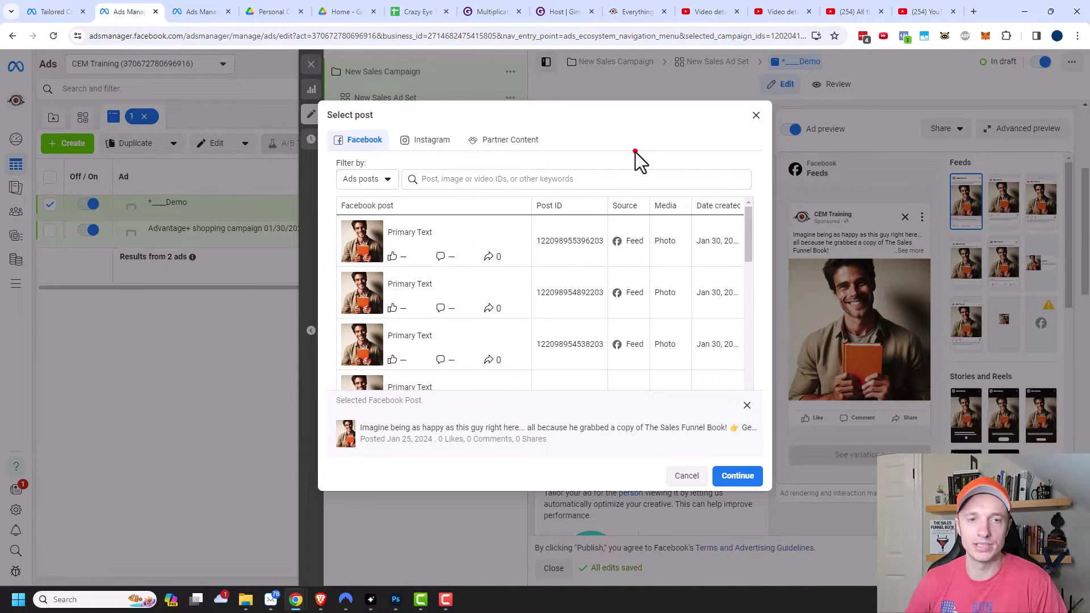
scroll(470, 285, "down", 1)
scroll(462, 333, "up", 1)
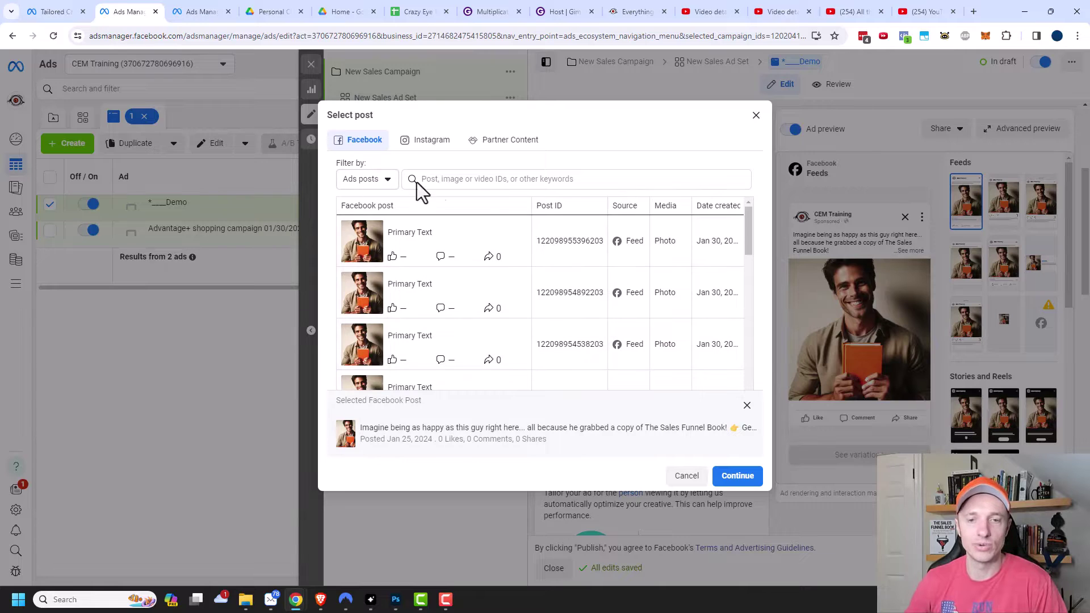
left_click(686, 478)
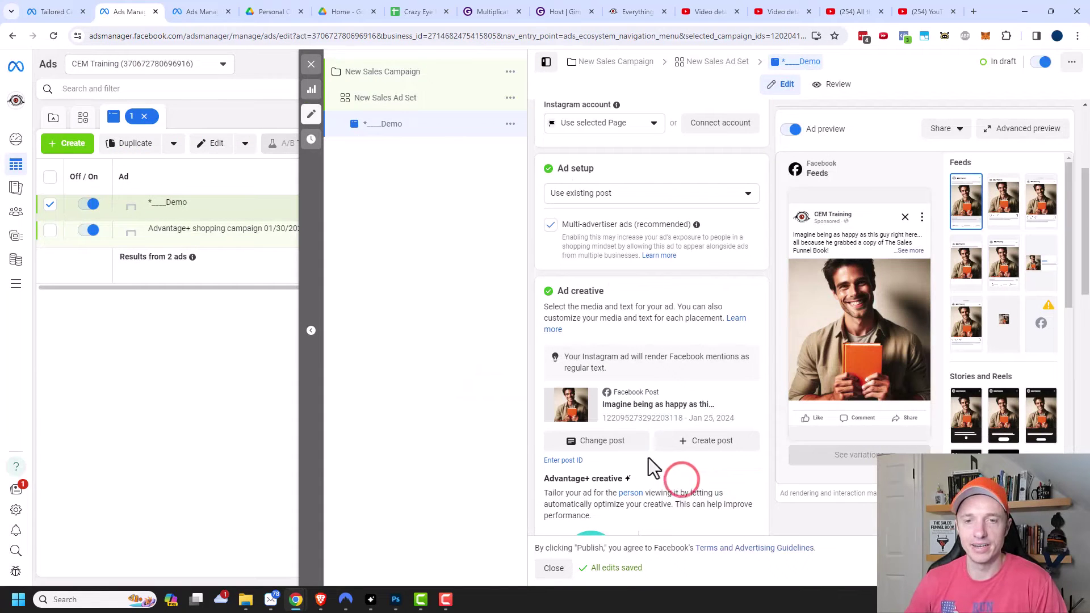
Step: Change the ad setup to "Create ad" and review the creative source and format options
left_click(615, 193)
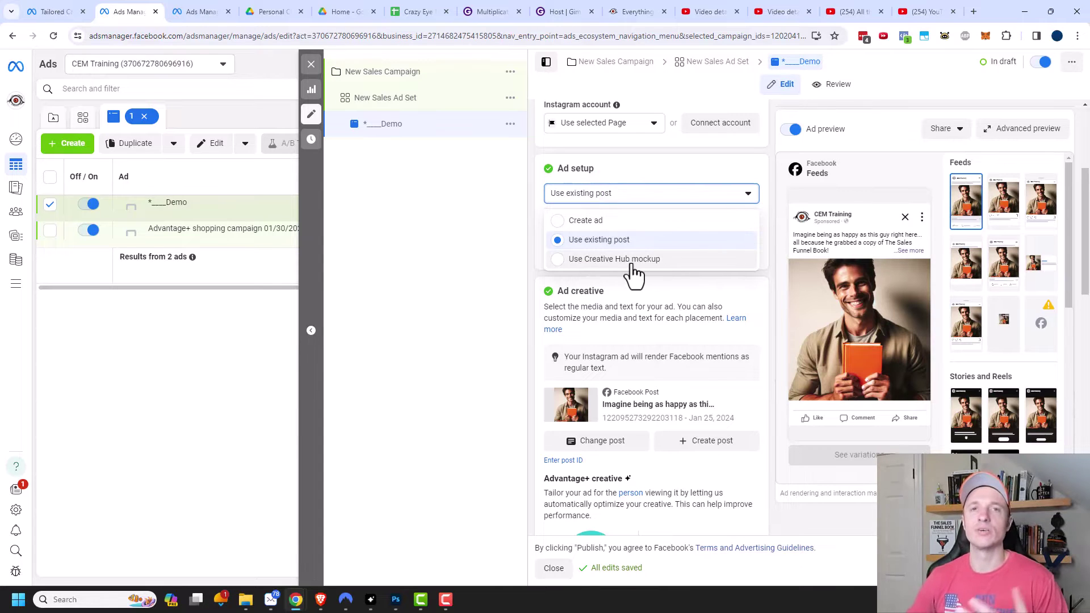
left_click(597, 221)
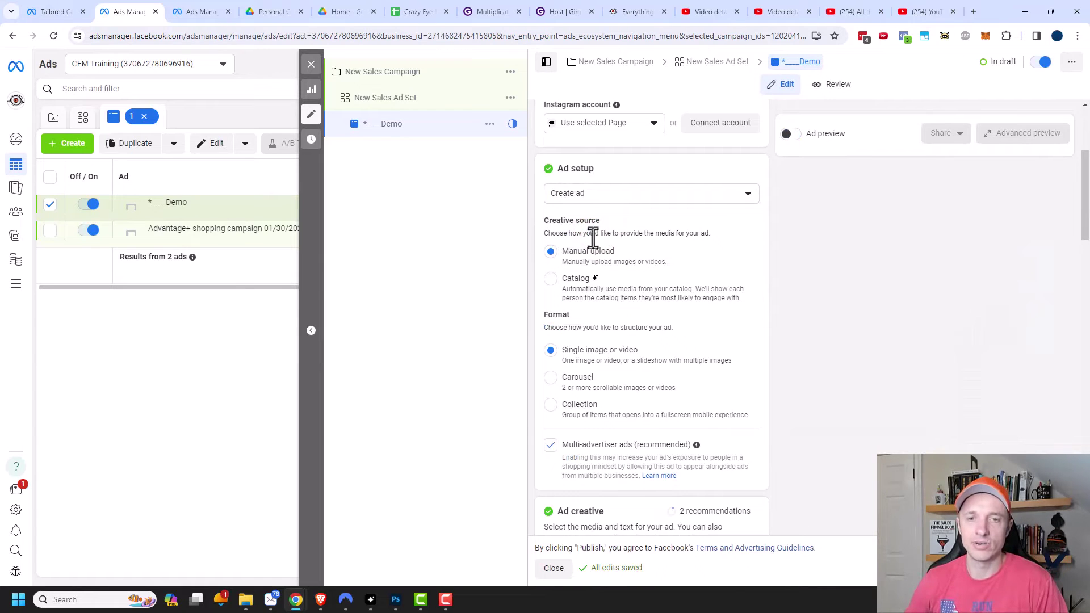
scroll(592, 237, "down", 1)
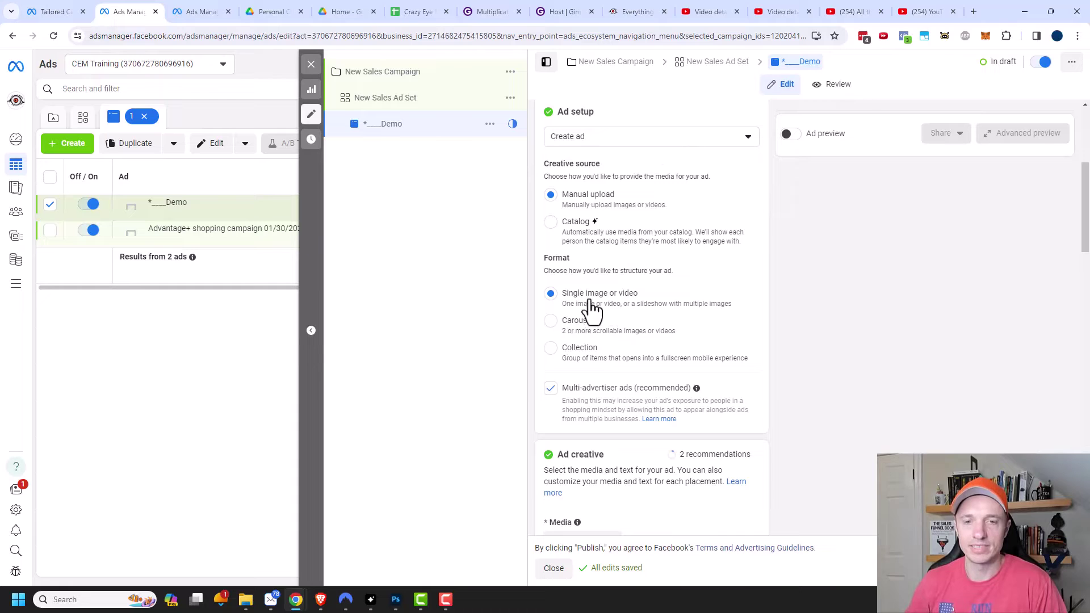
scroll(628, 309, "down", 1)
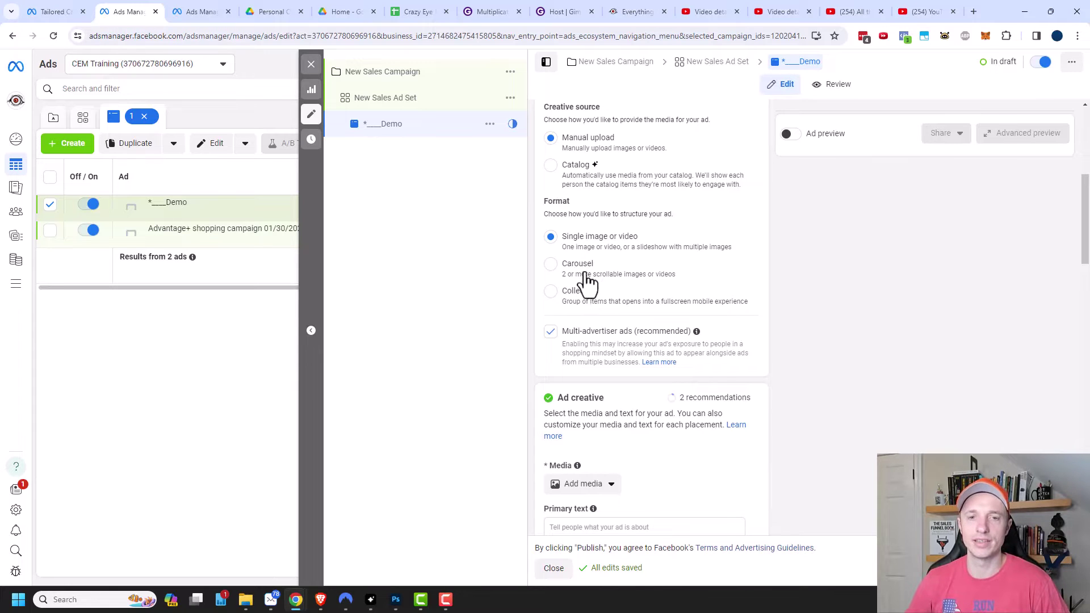
Step: Read the tooltip and the help article on multi-advertiser ads, and close the article
scroll(590, 287, "down", 2)
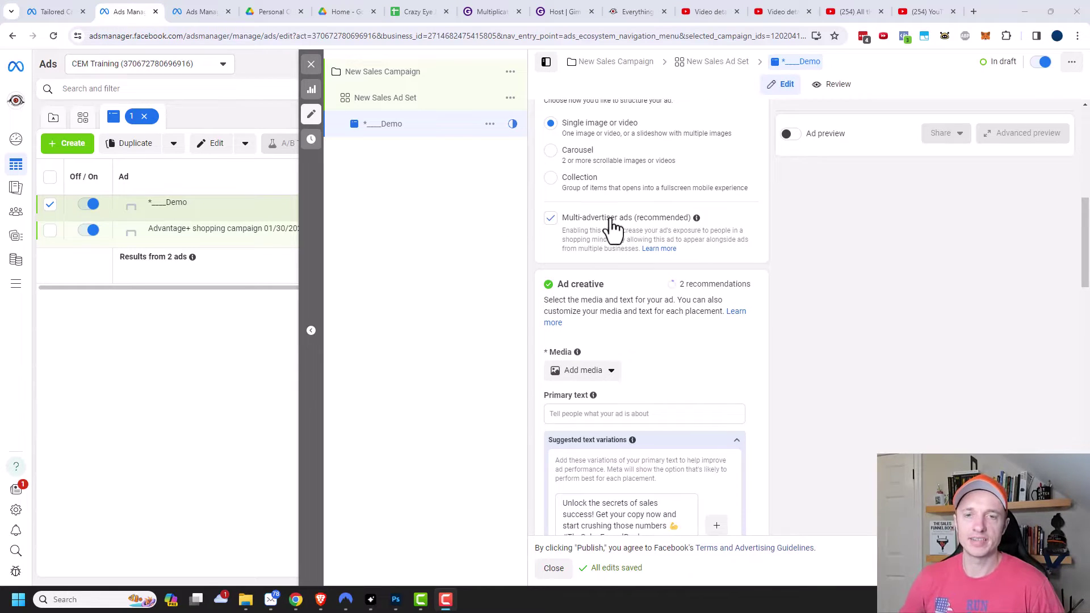
mouse_move(698, 218)
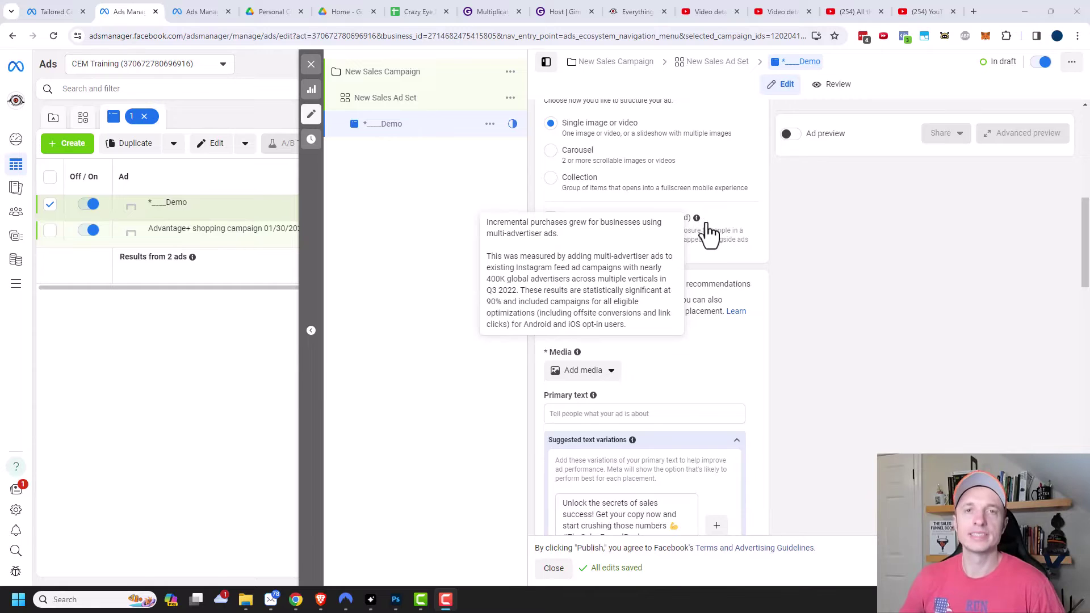
left_click(660, 249)
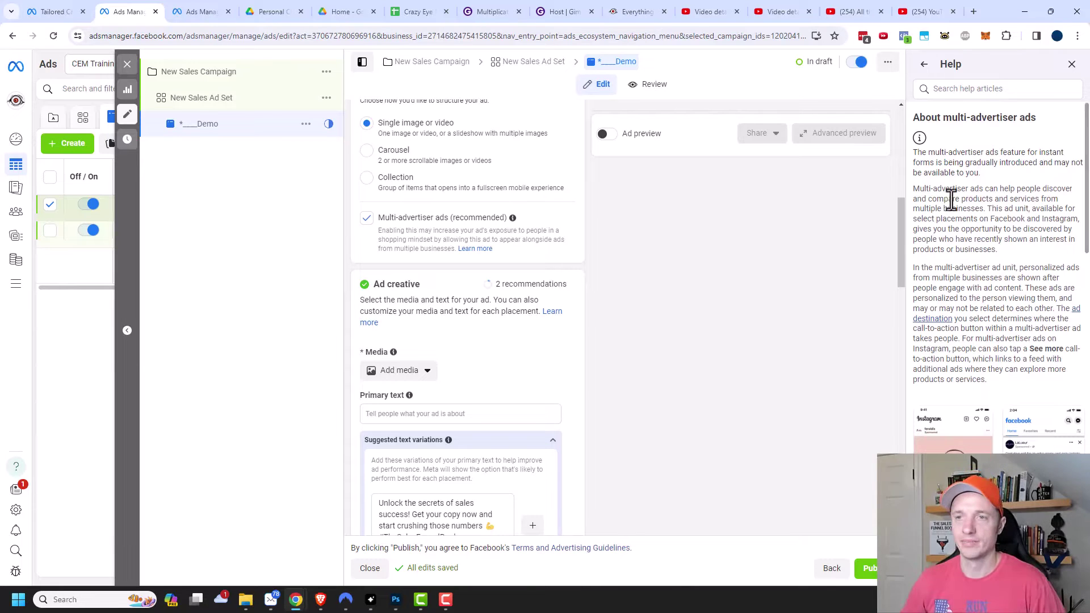
left_click(1071, 66)
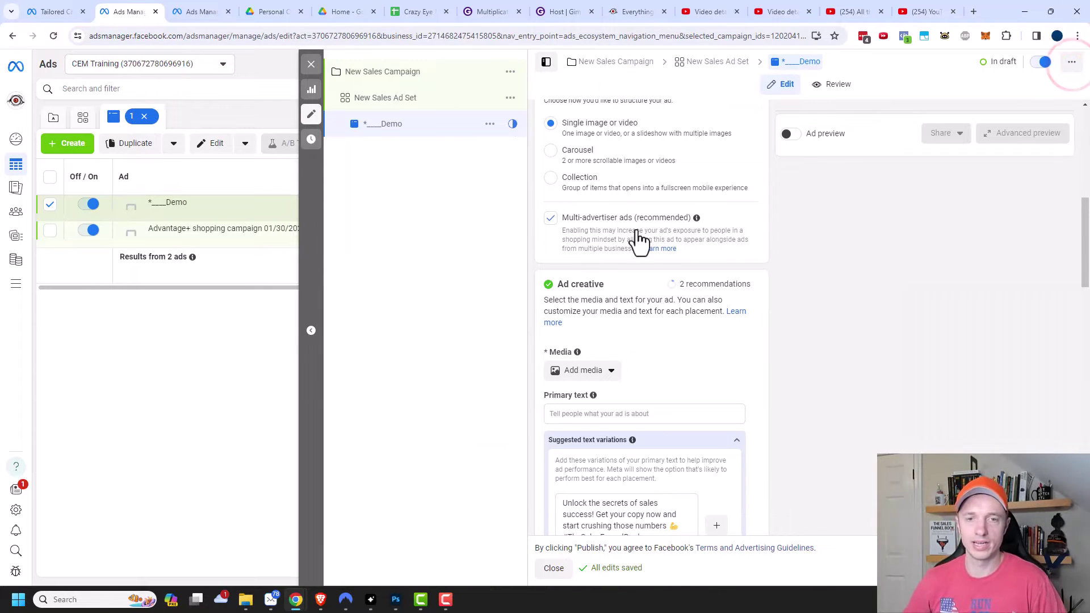
Step: Add the 1024 × 1024 image of the man holding the orange book from the CEM Training Page as the ad's media
scroll(637, 236, "down", 2)
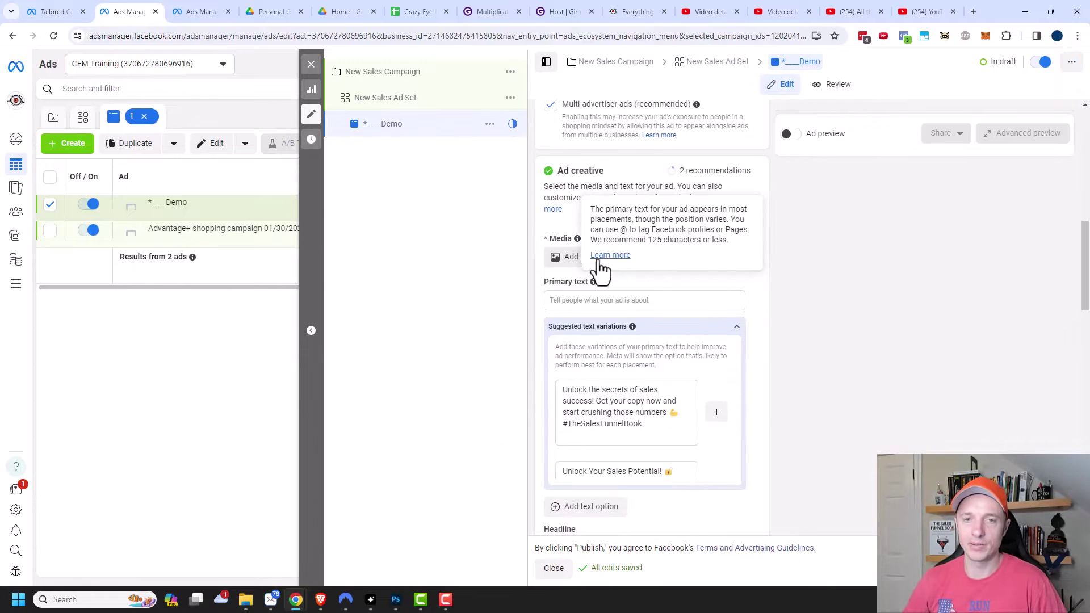
left_click(569, 259)
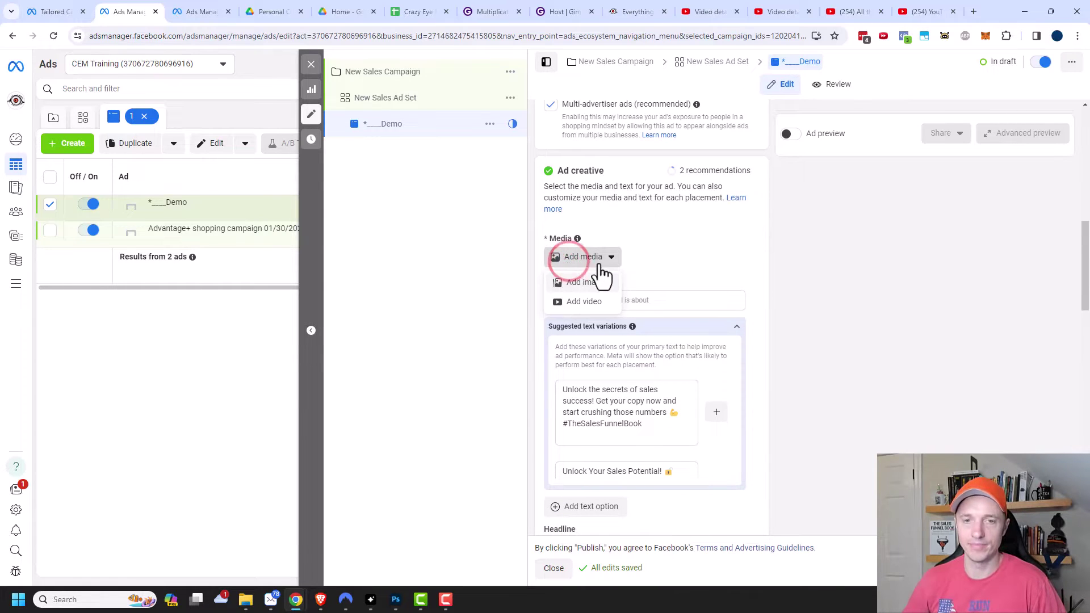
left_click(592, 282)
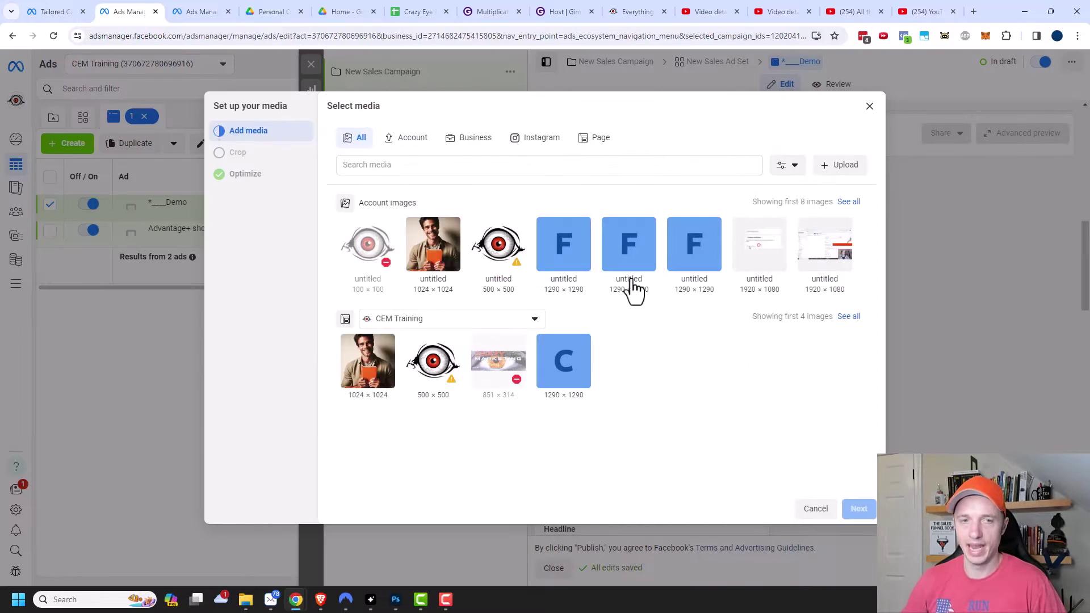
left_click(366, 377)
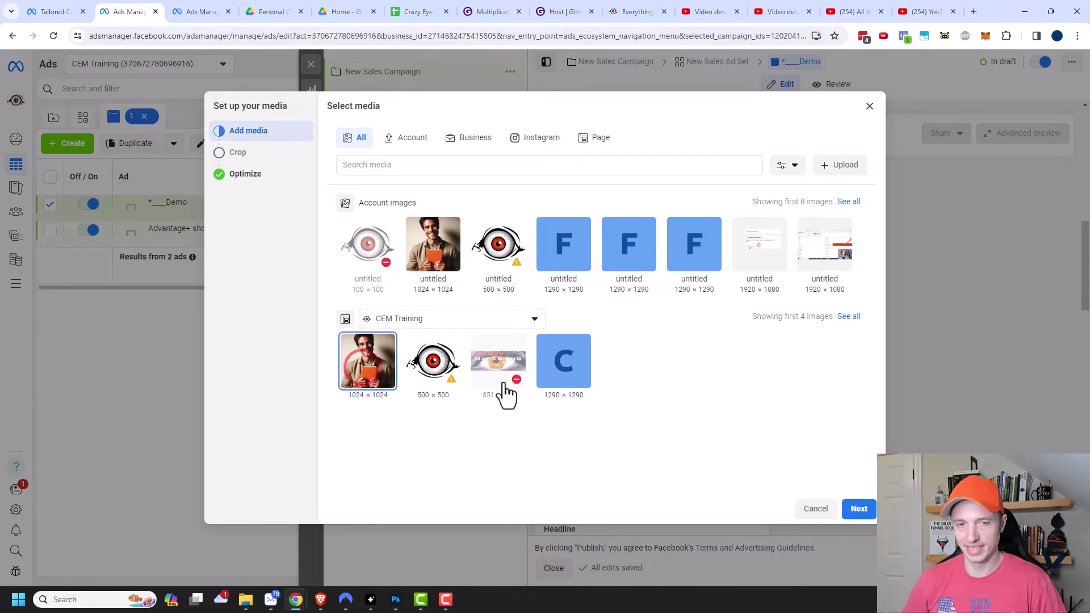
left_click(859, 509)
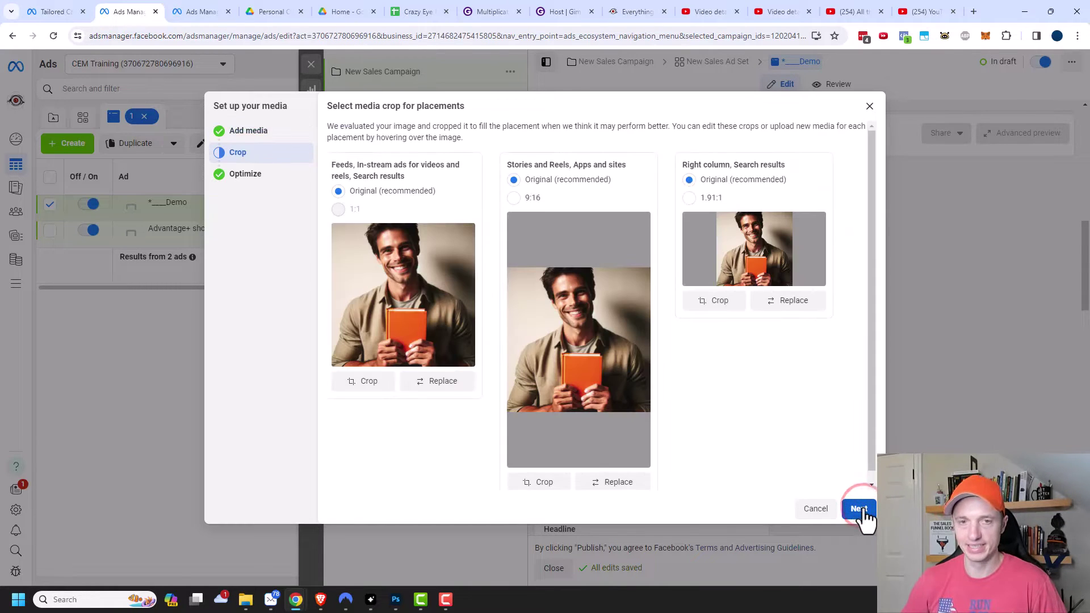
Step: Set the Stories and Reels, Apps and sites crop to 9:16 and reposition it to frame the man and his book
mouse_move(391, 195)
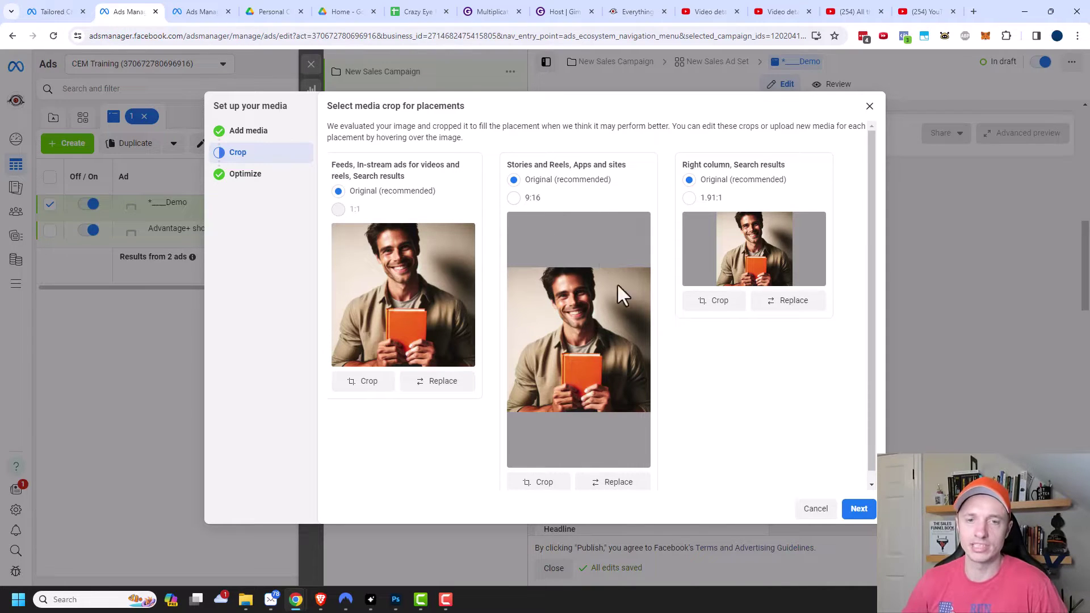
left_click(514, 199)
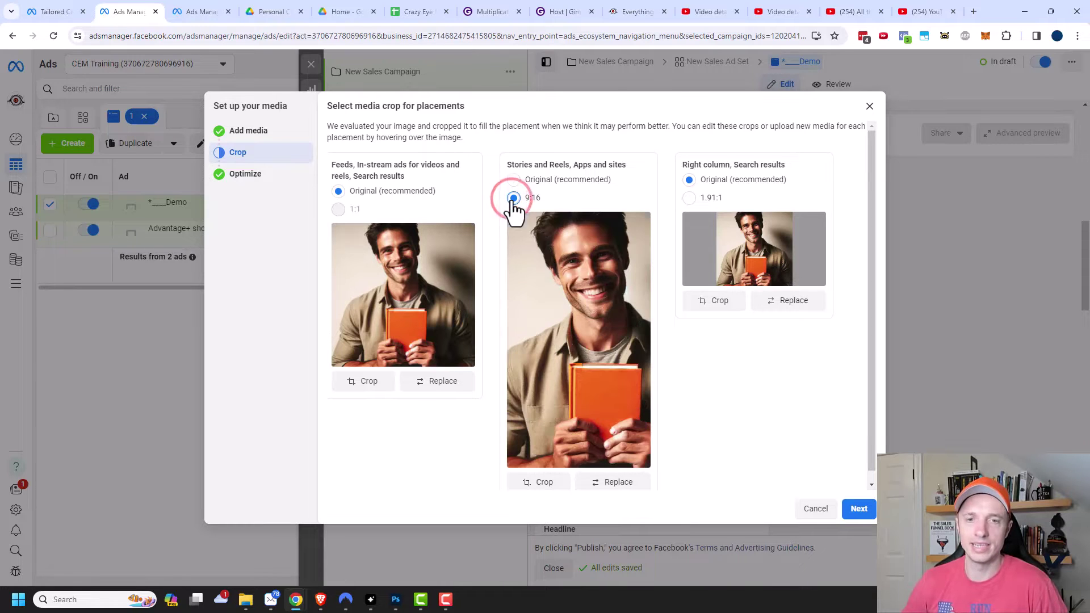
left_click(537, 482)
left_click_drag(569, 289, 549, 274)
left_click(709, 444)
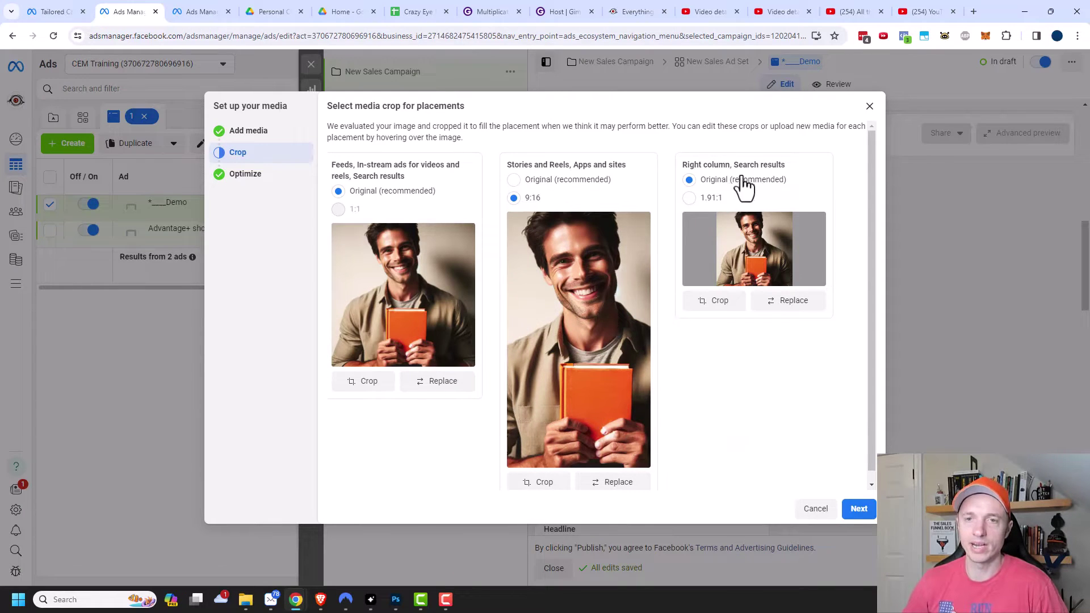
Step: Set the Right column, Search results crop to 1.91:1 and move it to the upper edge of the image around the man's face
left_click(689, 198)
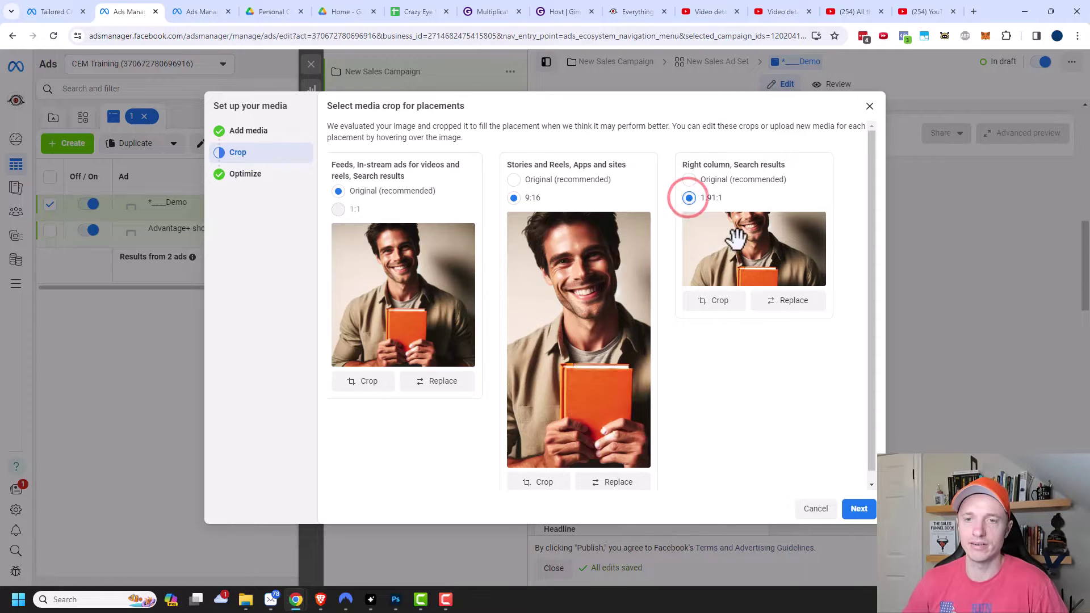
left_click(728, 306)
left_click_drag(545, 322, 547, 252)
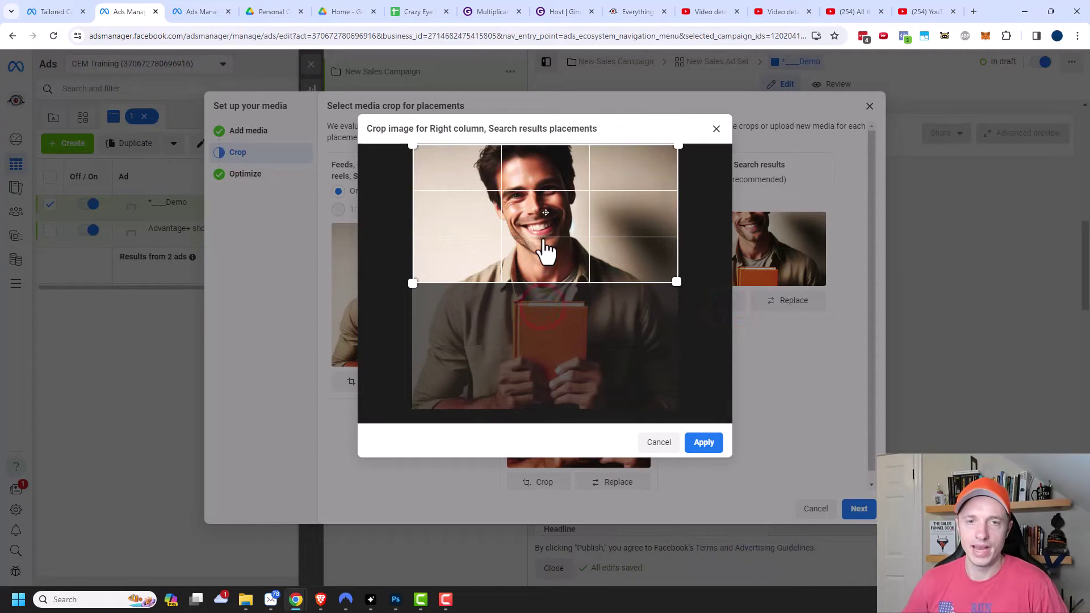
left_click(706, 446)
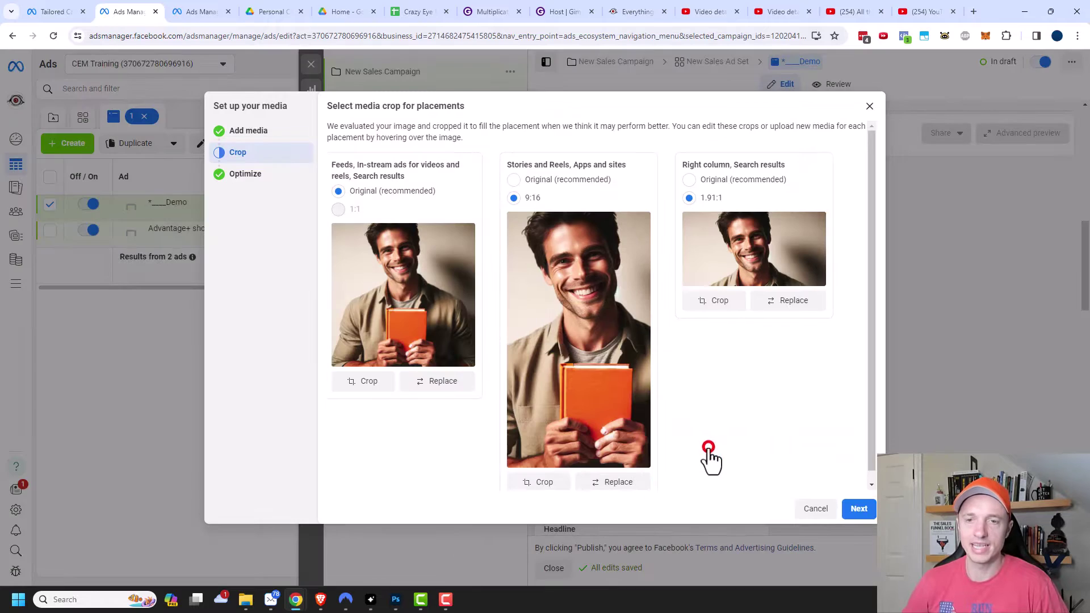
Step: Proceed to the Advantage+ creative optimizations, turn on all of them, and page through the original creative's placement previews
left_click(859, 509)
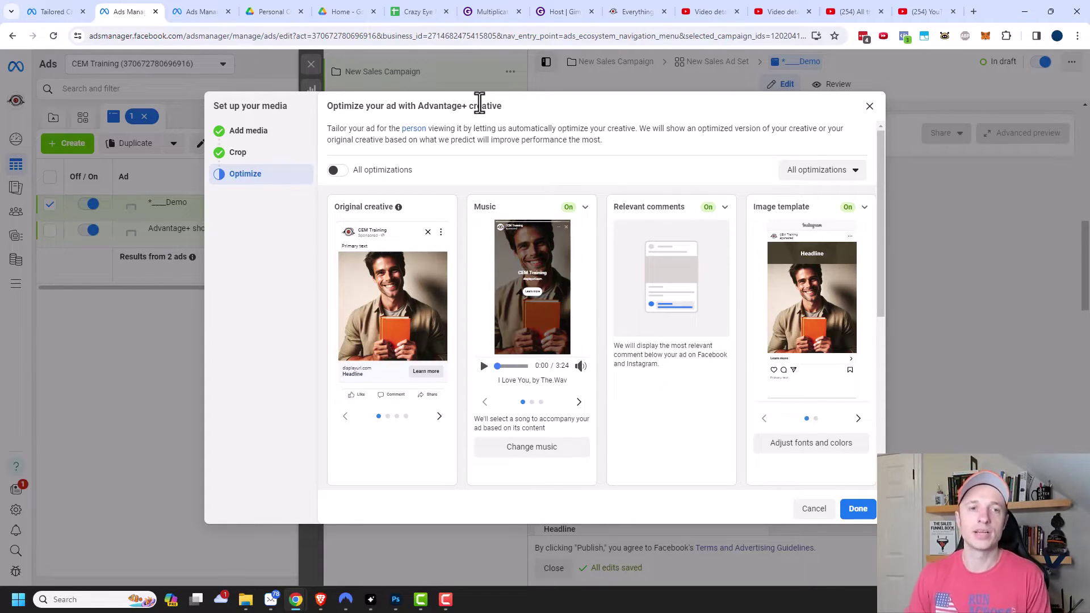
left_click(336, 171)
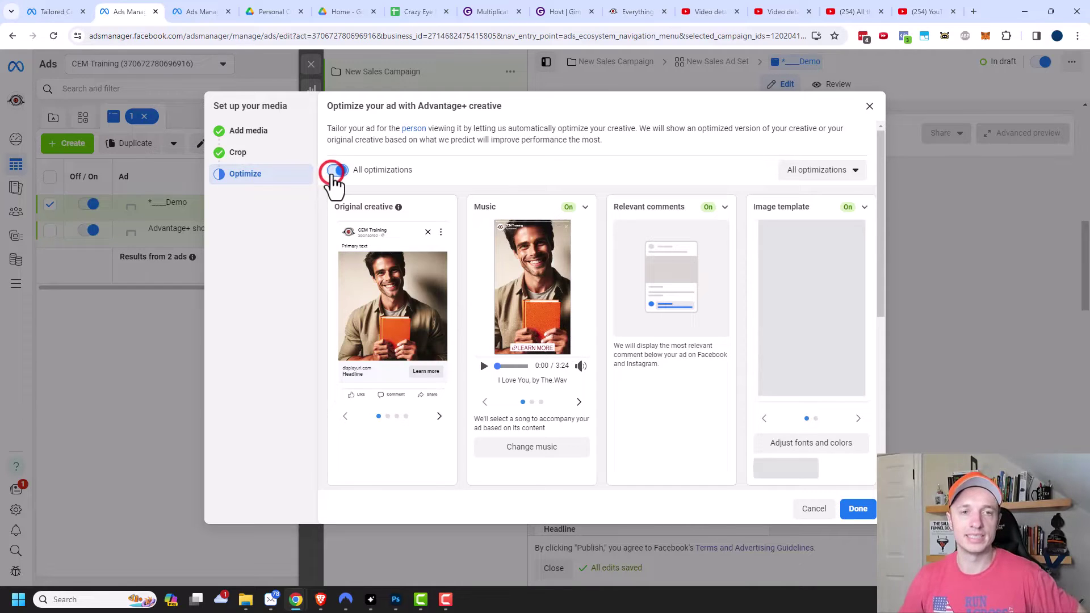
mouse_move(386, 227)
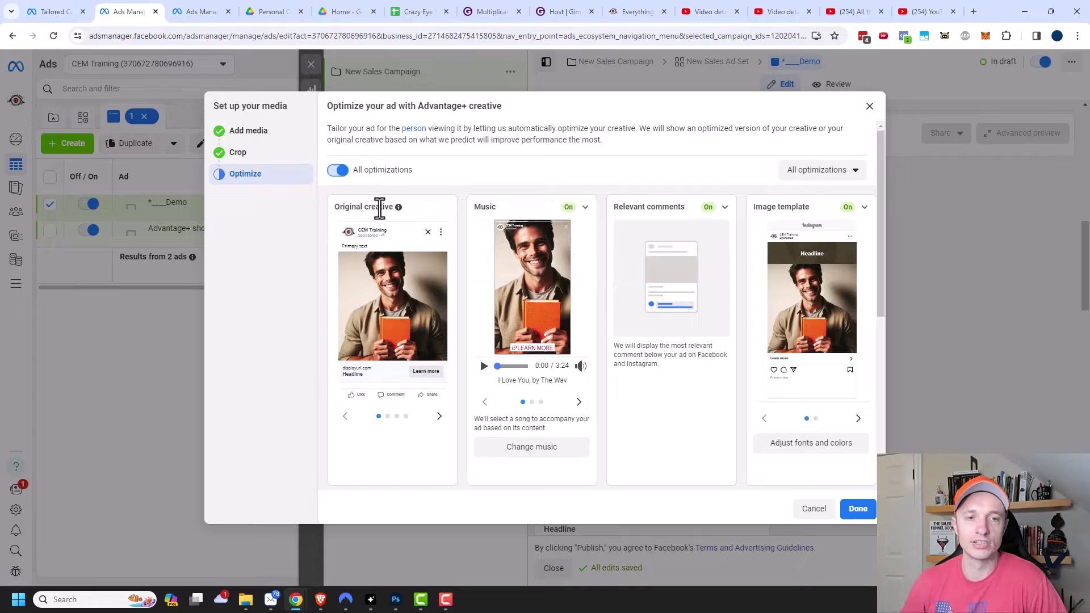
left_click(439, 416)
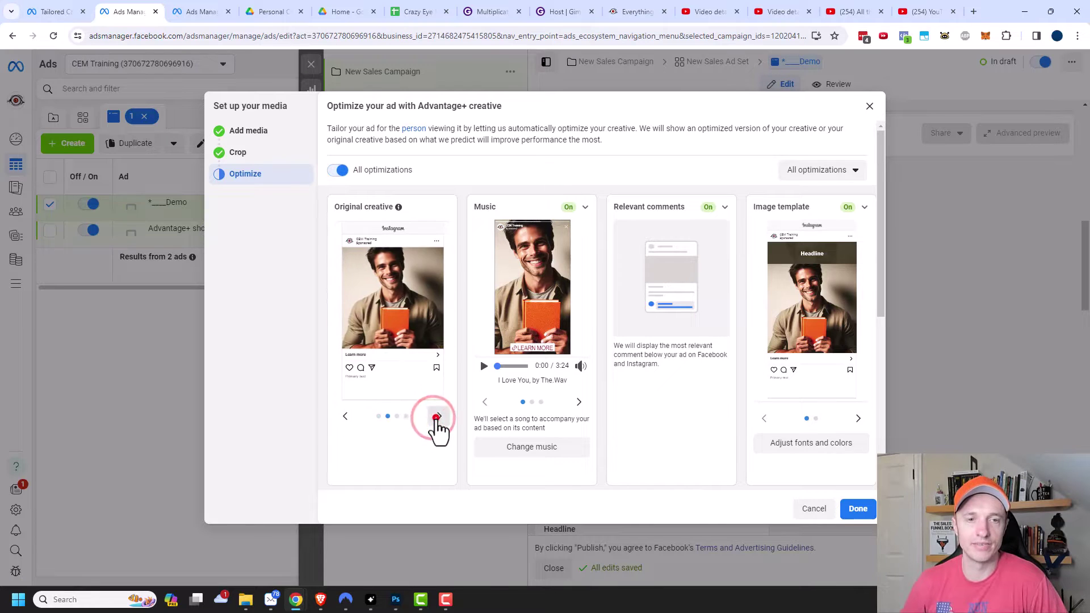
left_click(437, 417)
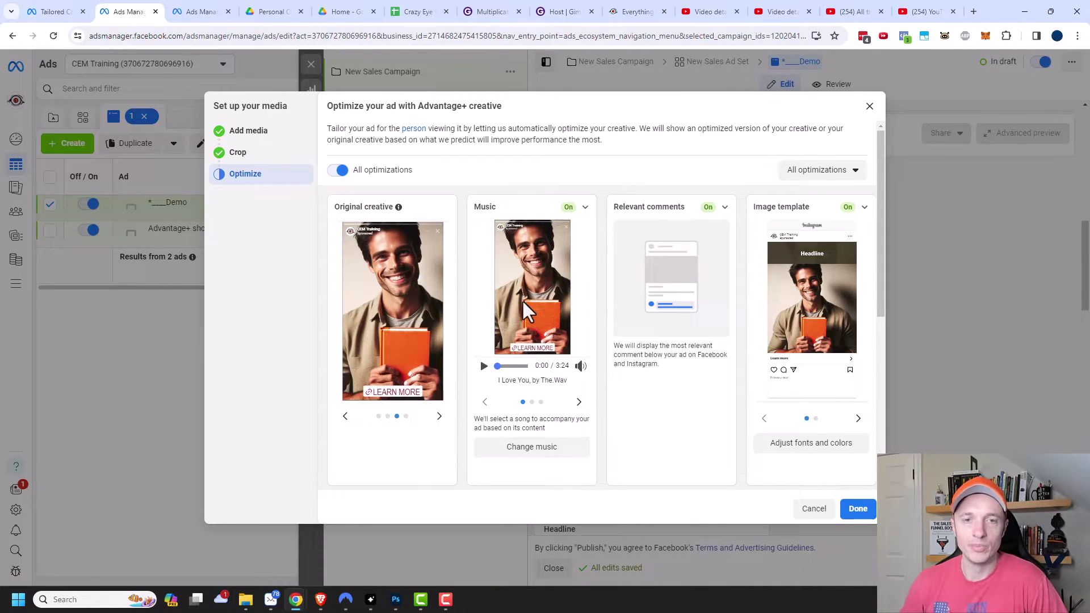
Step: Play and pause the suggested music track, and open the music choices to browse the available songs
left_click(484, 366)
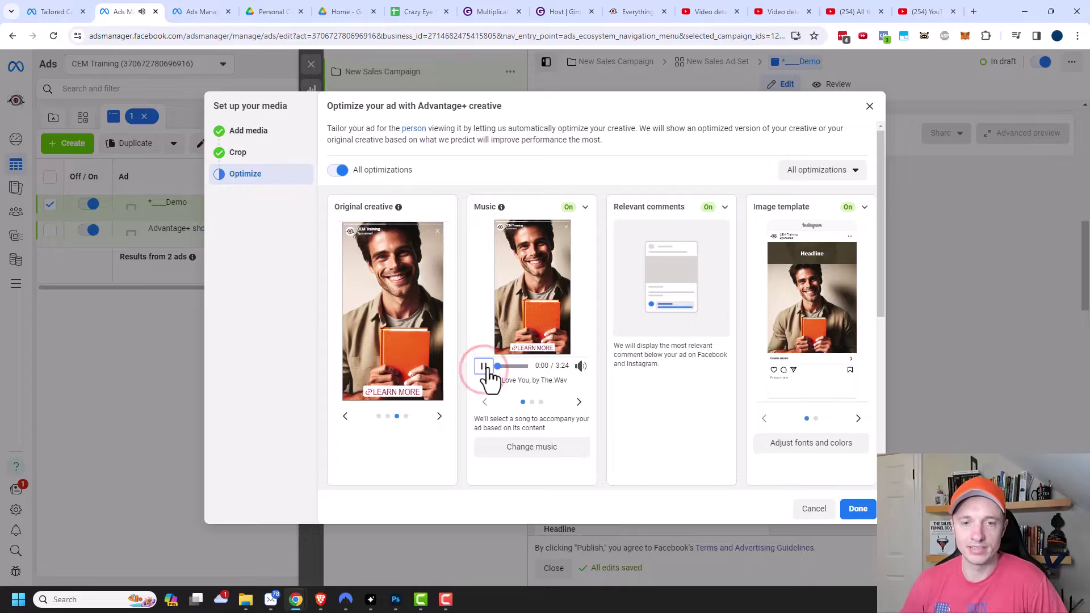
left_click(483, 366)
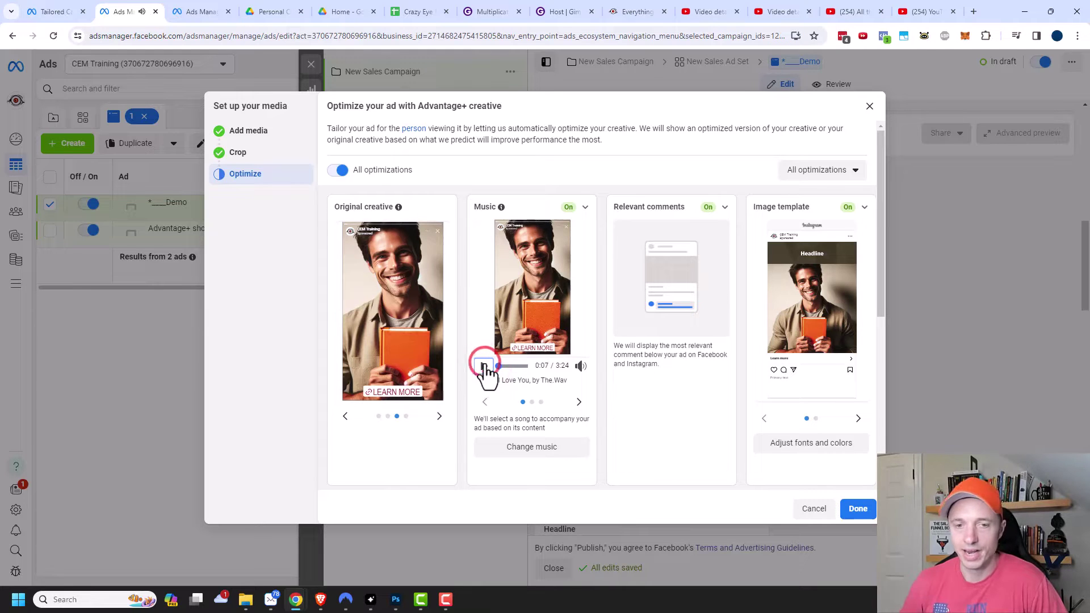
left_click(544, 460)
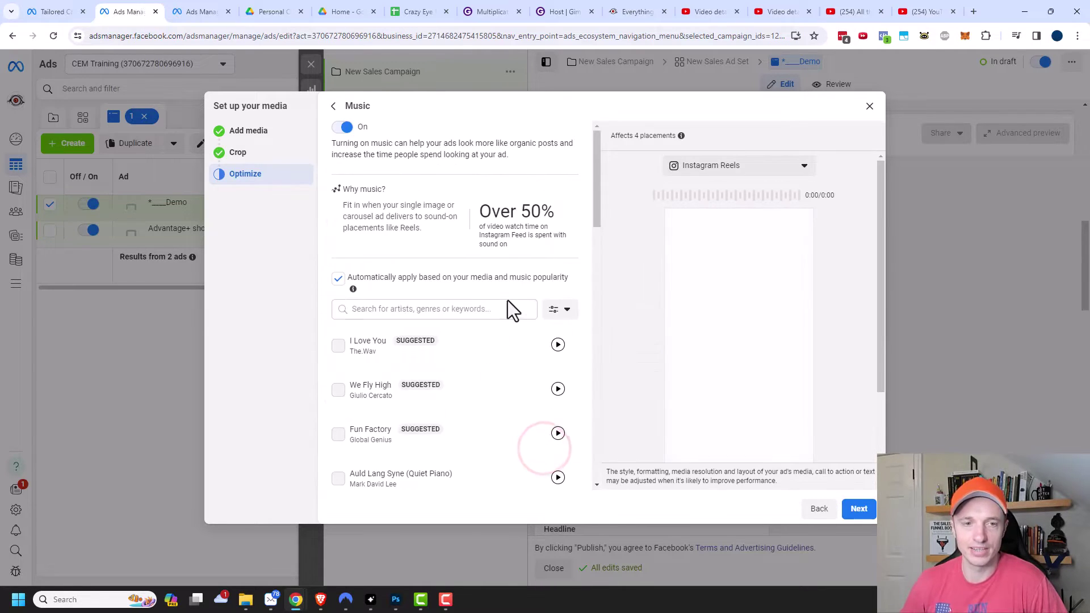
scroll(511, 309, "down", 3)
scroll(459, 393, "down", 5)
scroll(474, 373, "up", 6)
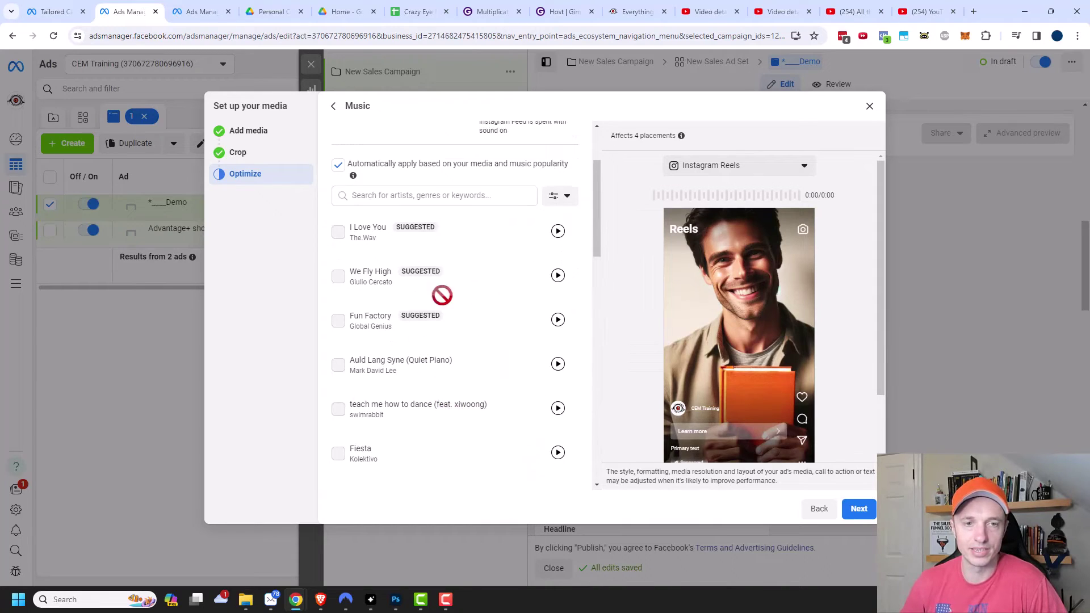
Step: Preview "We Fly High" and "Fun Factory", turn off automatic music application, and choose "Fun Factory" by Global Genius
left_click(557, 276)
left_click(557, 320)
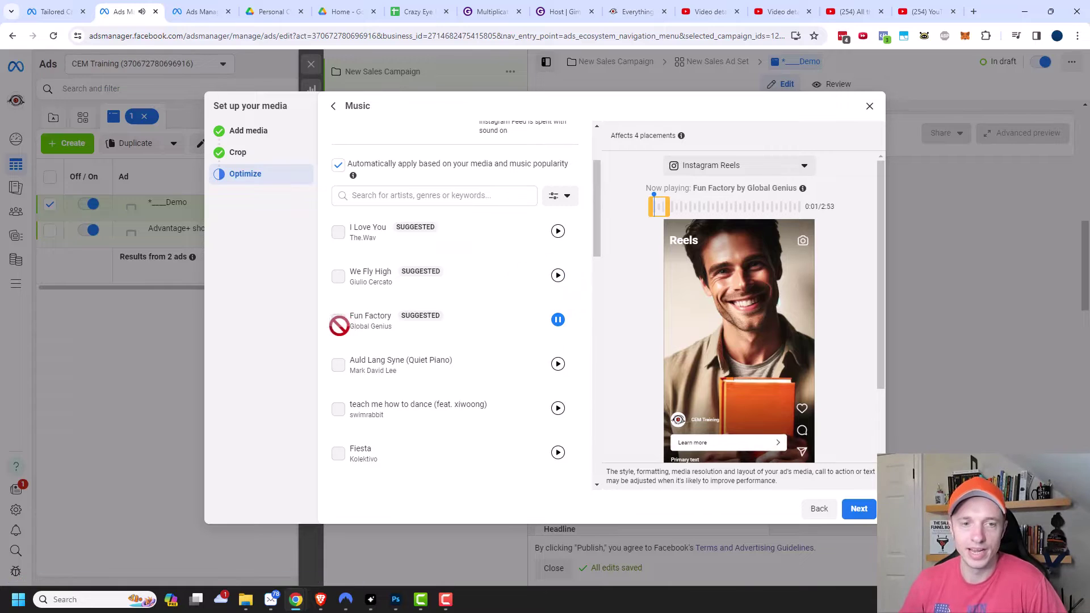
left_click(338, 165)
left_click(338, 321)
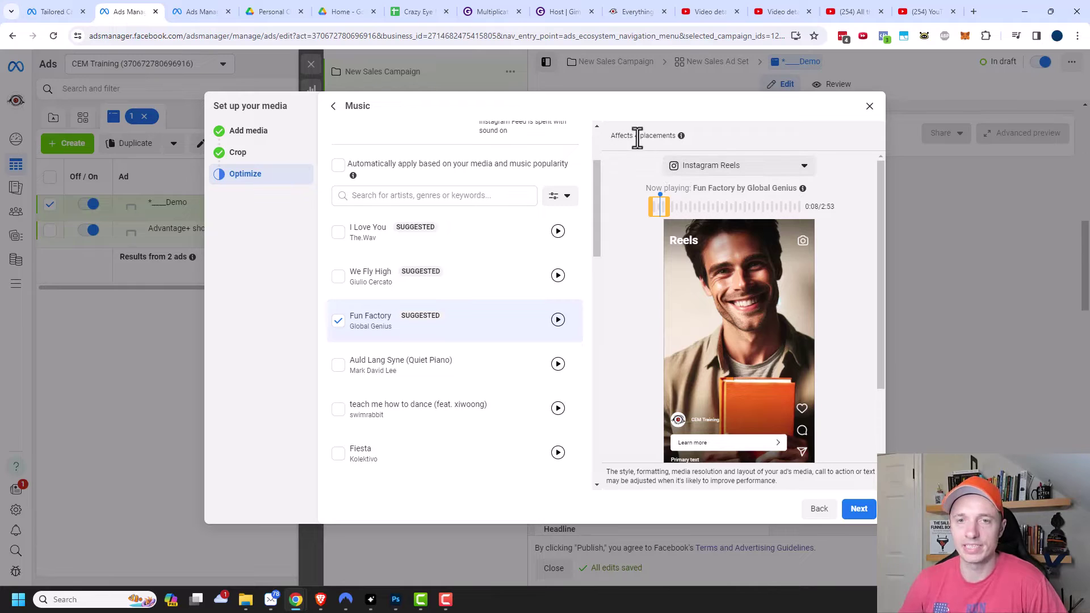
Step: Check which placements the music preview offers, keep Instagram Reels, and confirm the "Fun Factory" music selection
left_click(730, 164)
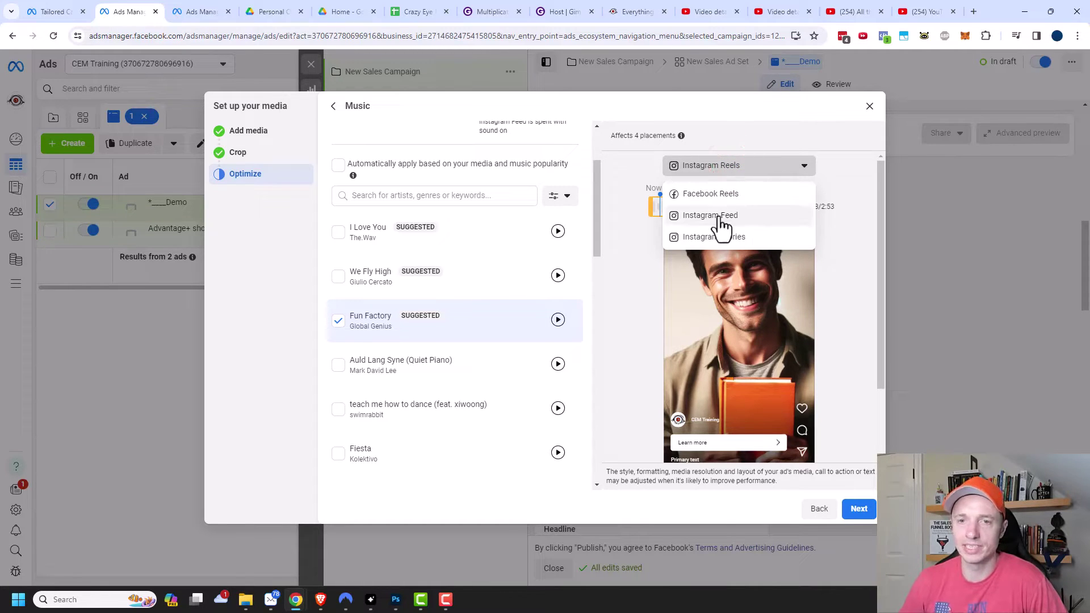
left_click(624, 241)
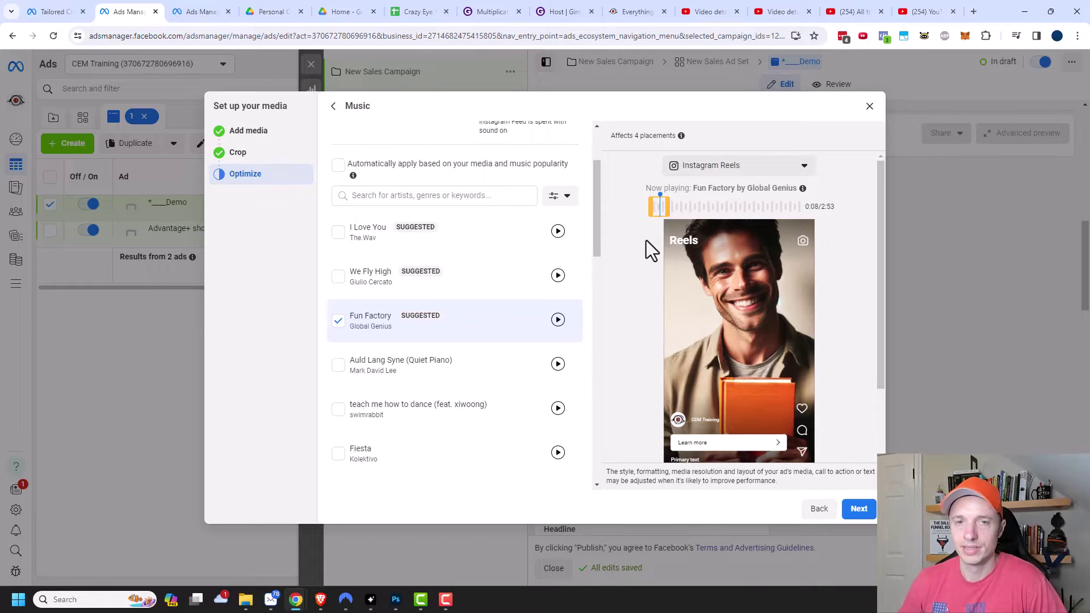
left_click(860, 509)
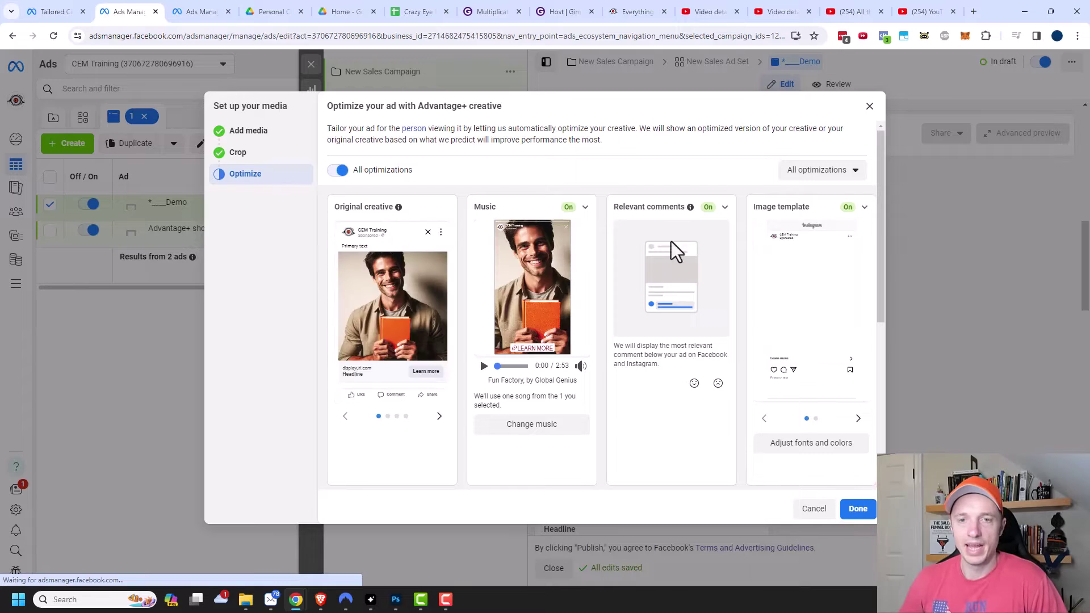
Step: Review the remaining Advantage+ optimizations, from Relevant comments and Image template to Expand image, and finish the media setup
mouse_move(710, 216)
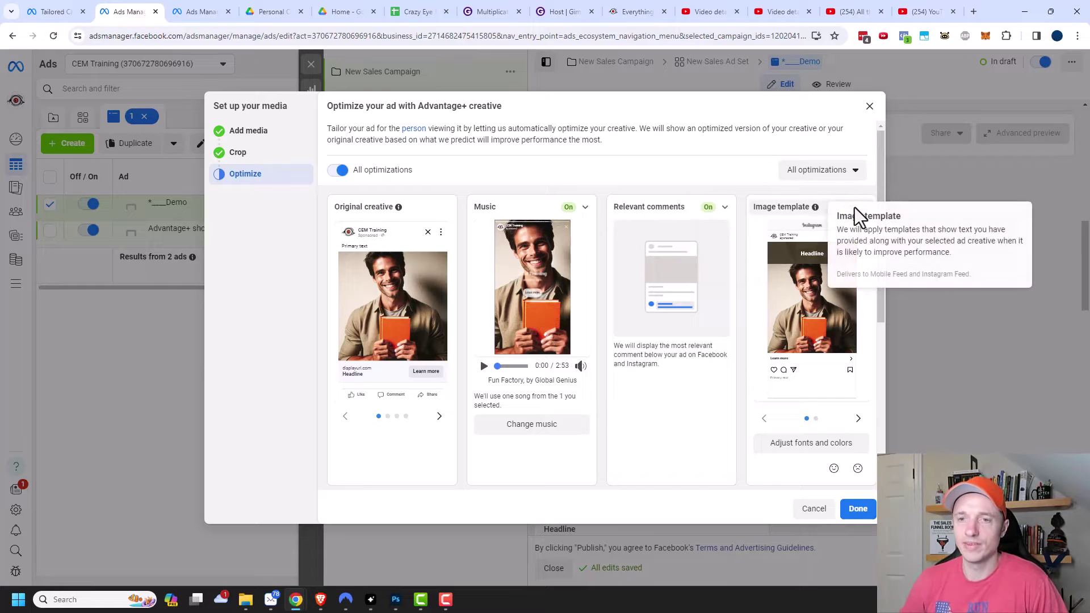
scroll(746, 335, "down", 4)
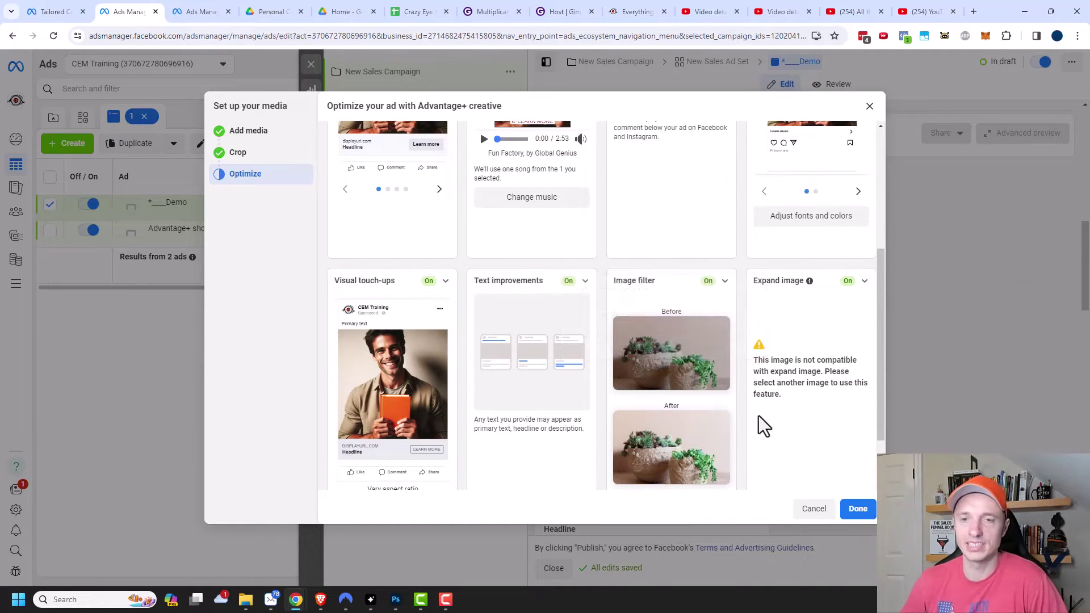
scroll(656, 391, "down", 2)
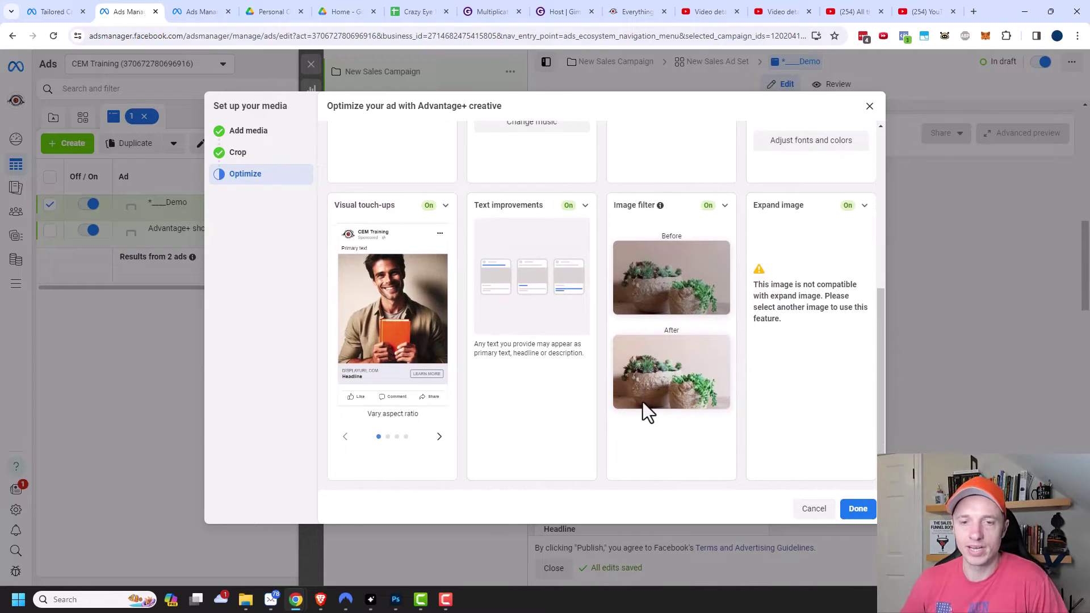
scroll(525, 404, "up", 2)
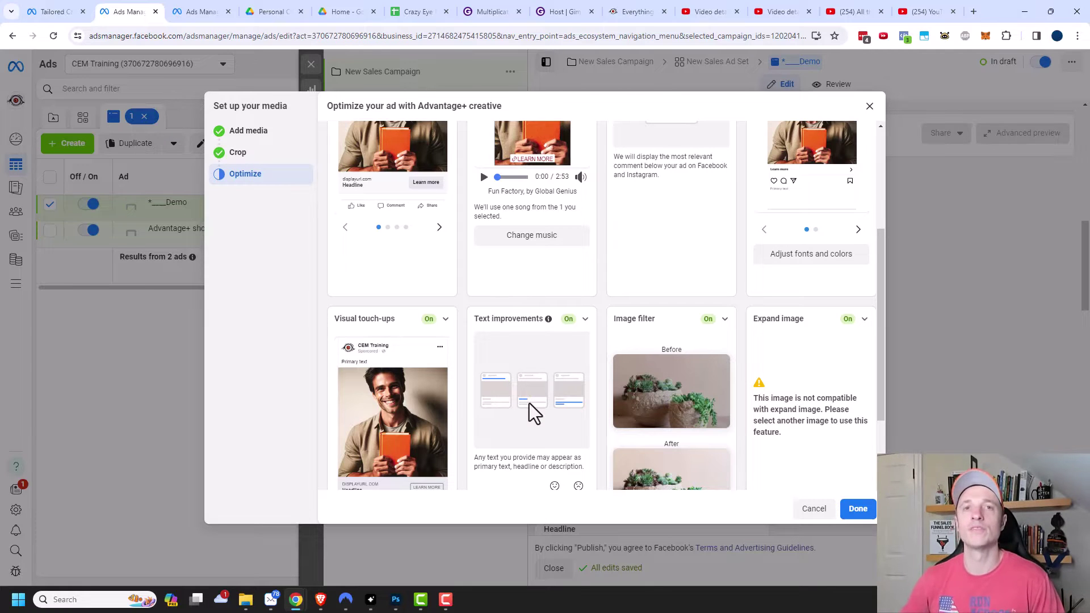
left_click(859, 509)
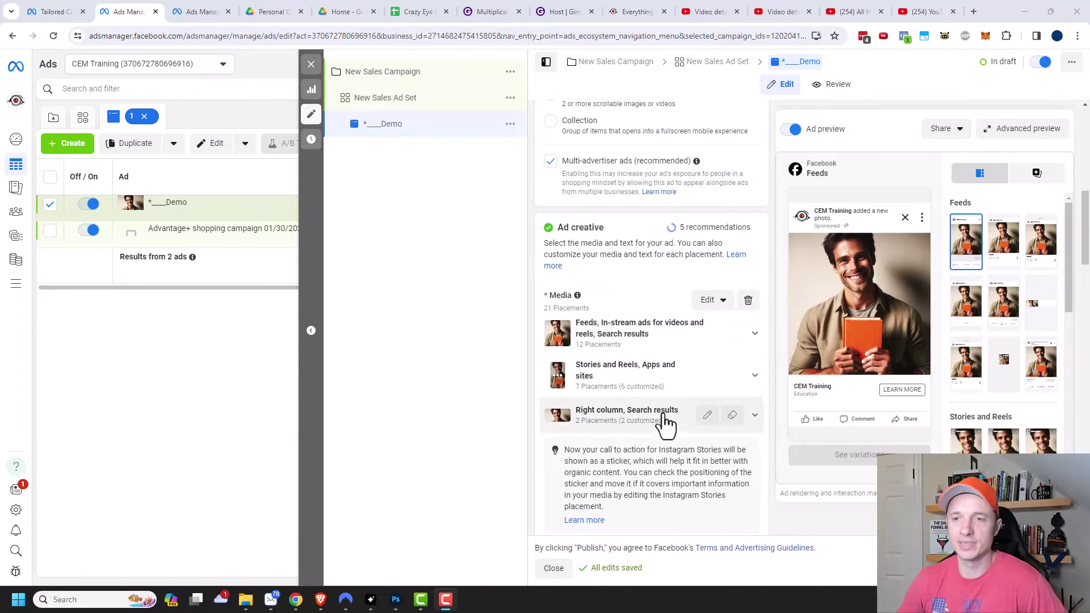
Step: Add the suggested "Unlock the secrets of sales success!" variation and enter "This is the Primary Text Location" as the main primary text
scroll(1001, 345, "down", 5)
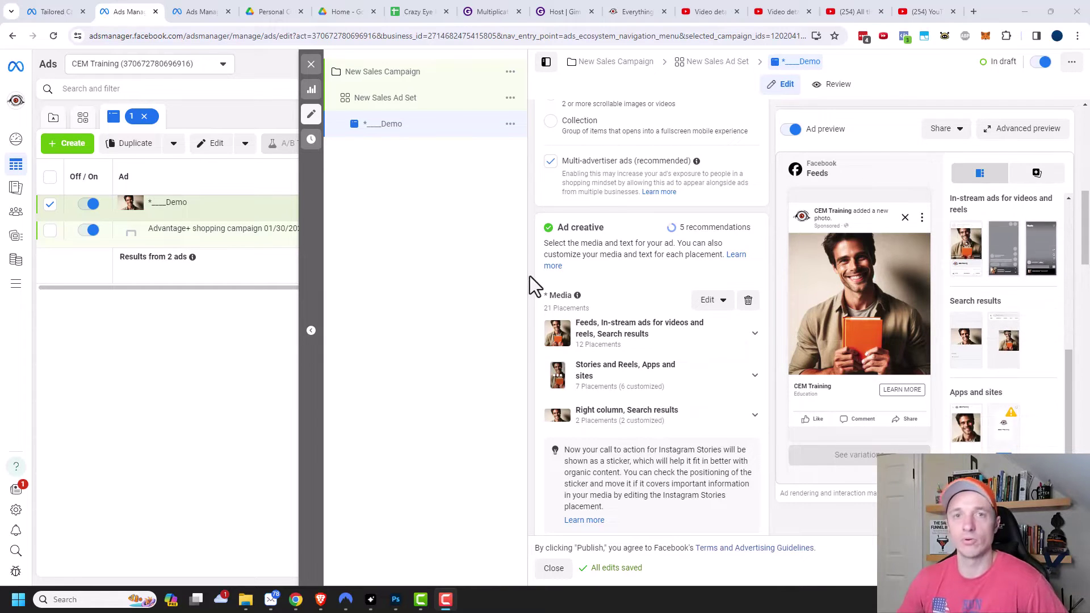
scroll(649, 273, "down", 3)
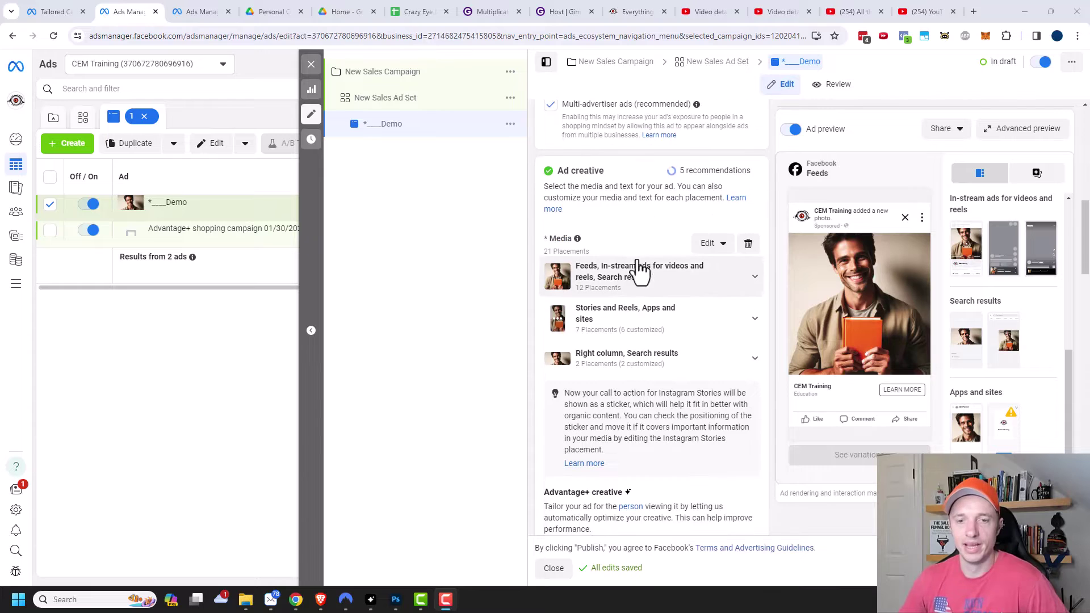
scroll(652, 274, "down", 8)
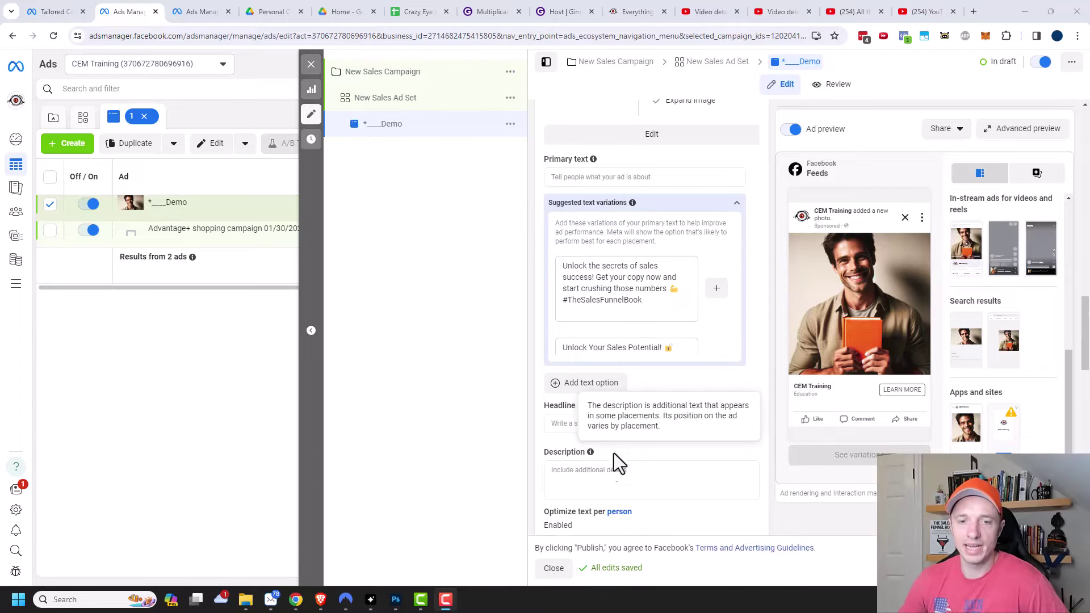
scroll(614, 453, "down", 2)
scroll(646, 413, "up", 2)
scroll(587, 437, "down", 1)
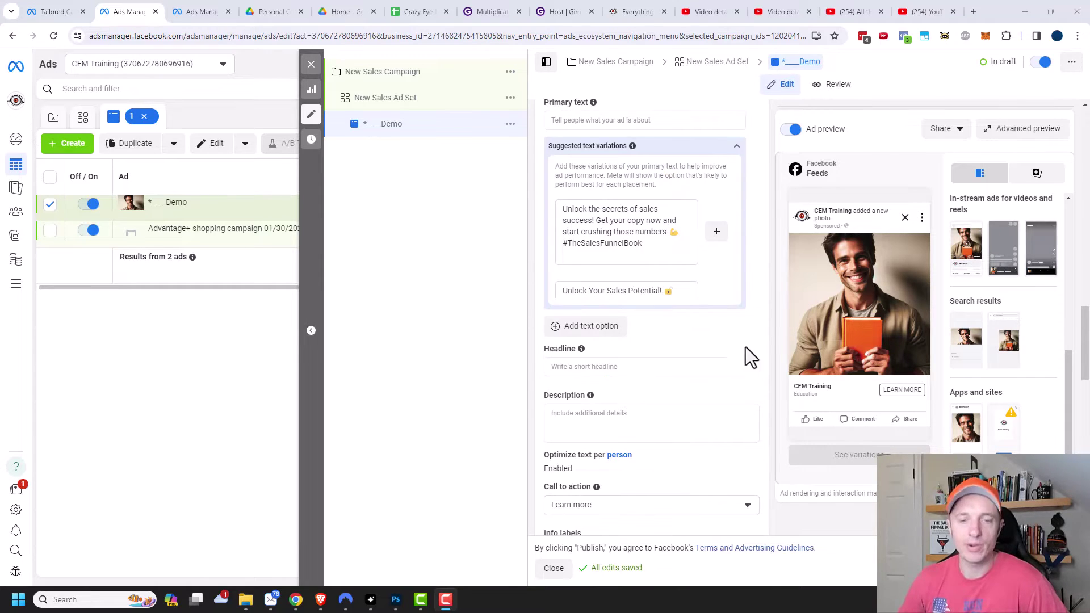
scroll(696, 347, "up", 2)
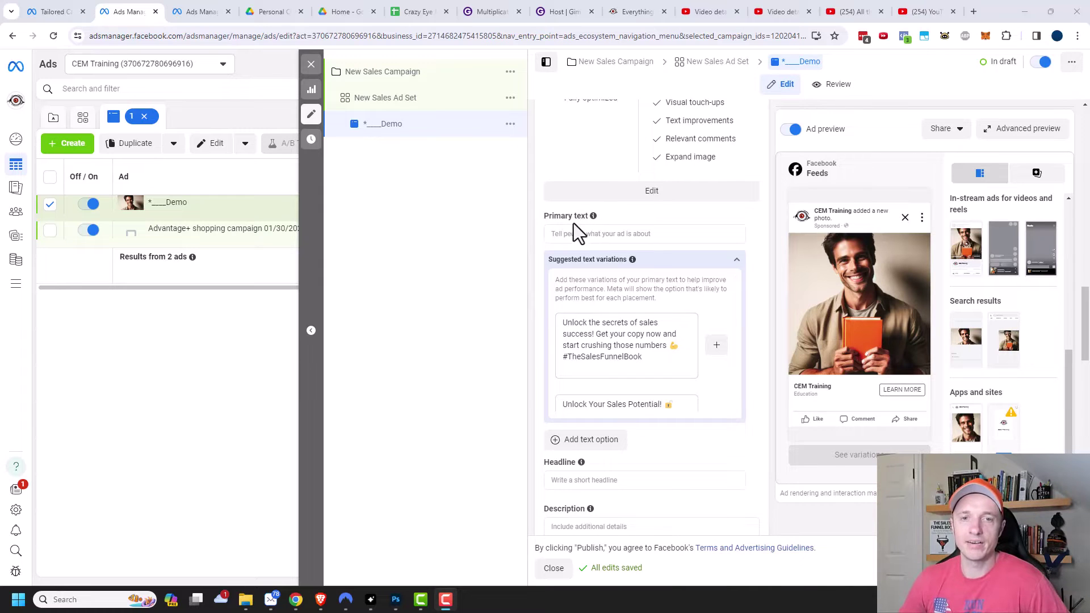
mouse_move(593, 217)
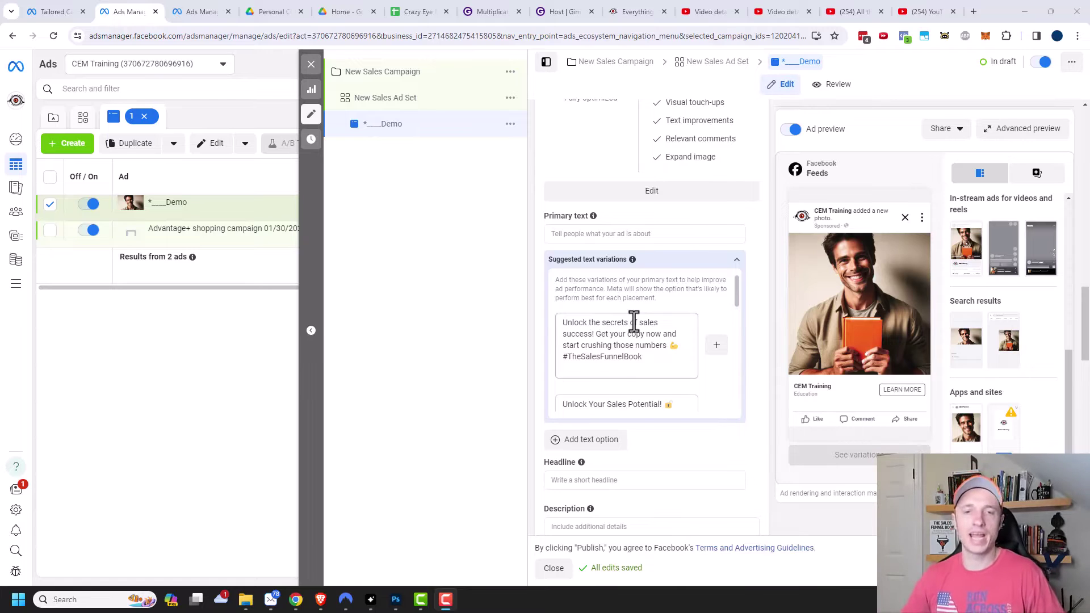
left_click(717, 353)
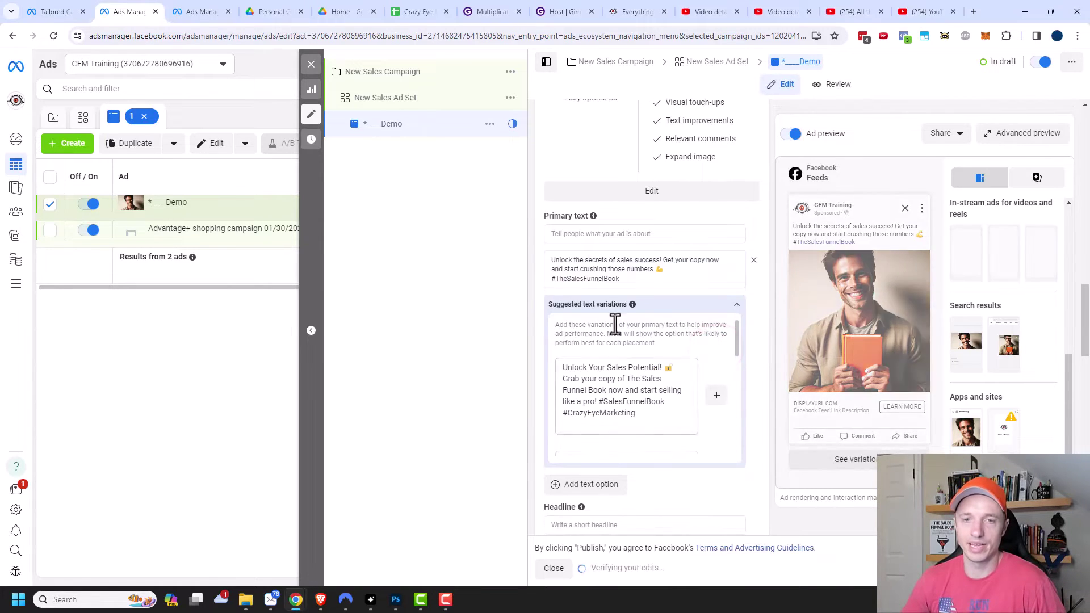
left_click(614, 233)
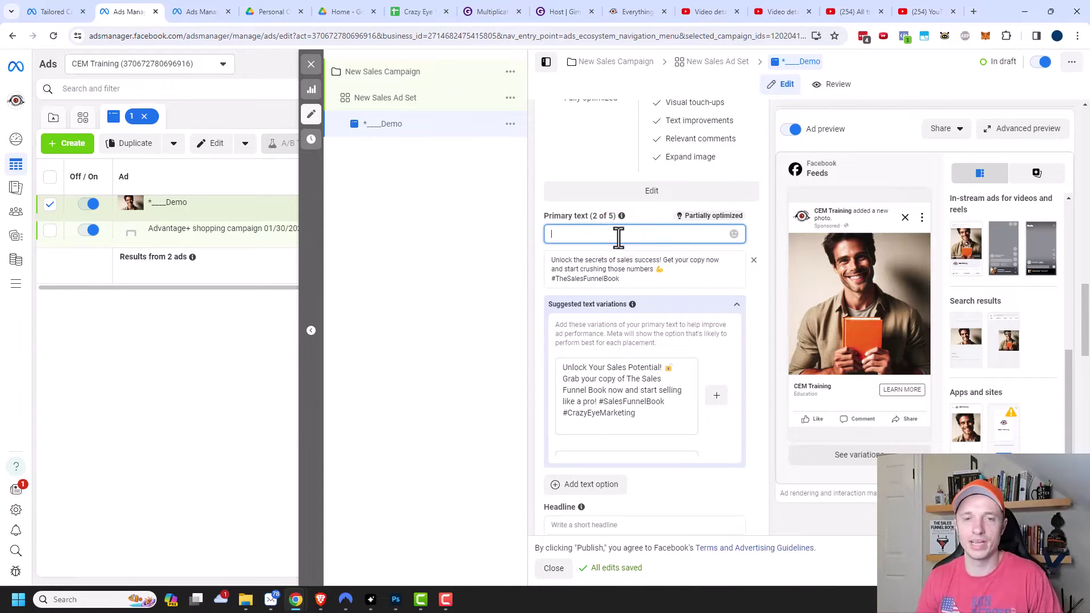
type("This is the Primary Text Location")
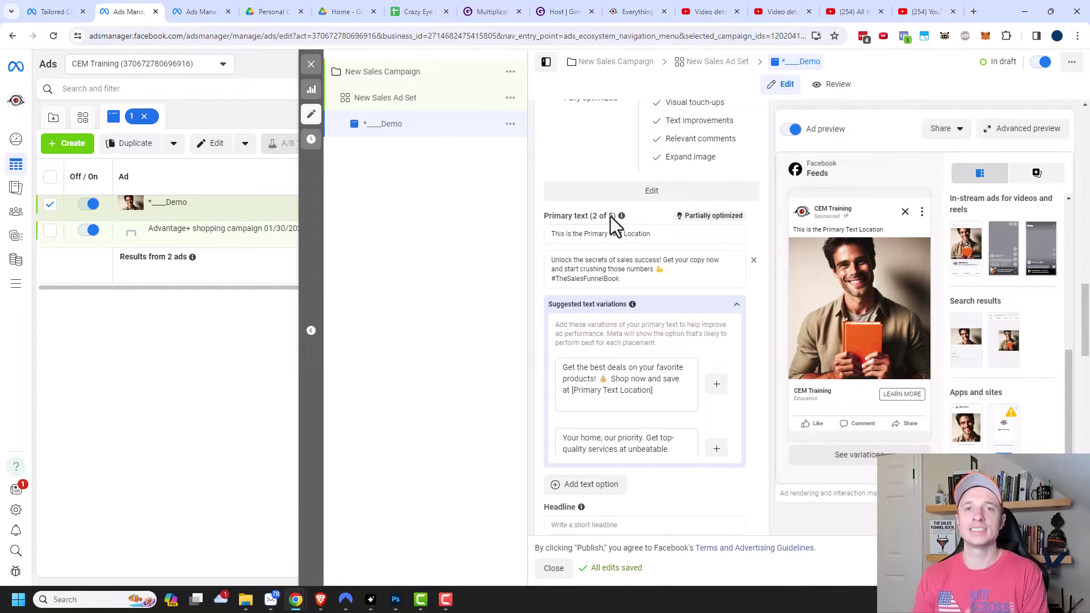
Step: Set the ad's headline to "This is the Headline"
scroll(536, 294, "down", 3)
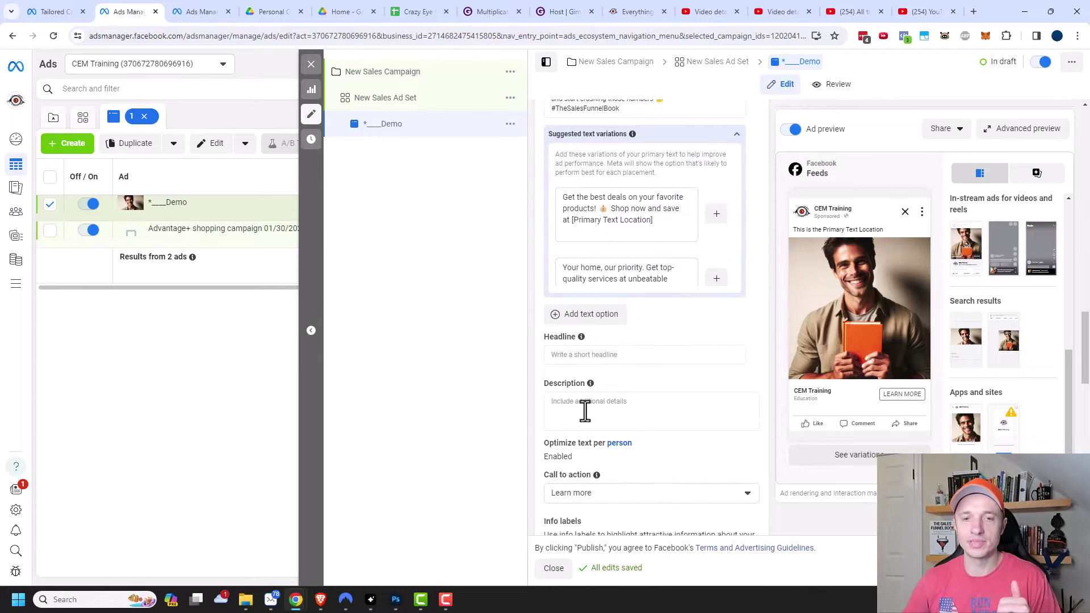
mouse_move(598, 377)
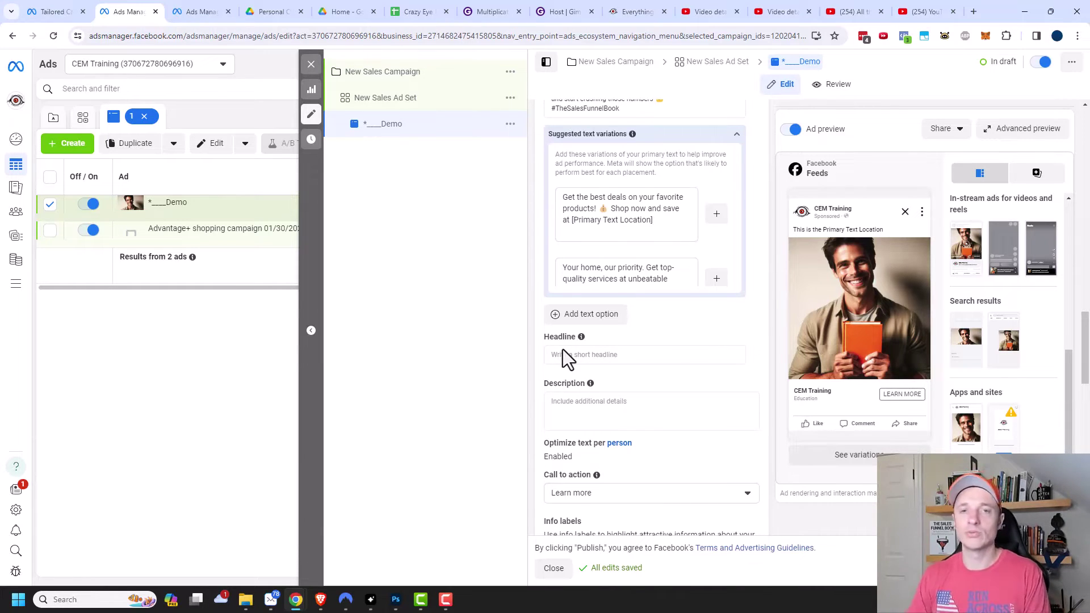
scroll(602, 398, "up", 3)
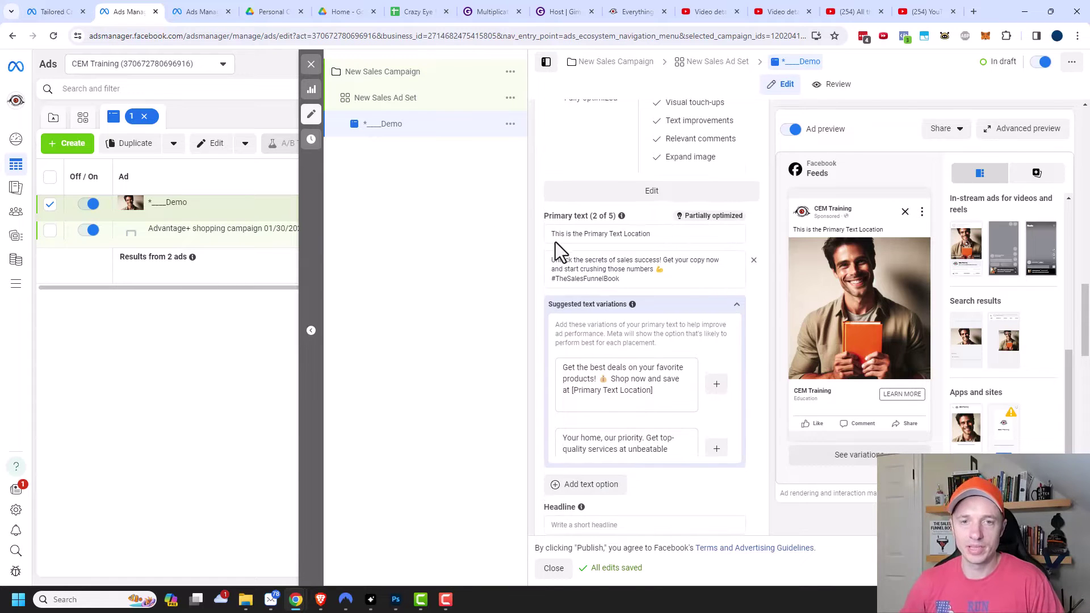
scroll(636, 333, "down", 2)
scroll(635, 334, "down", 3)
left_click(577, 467)
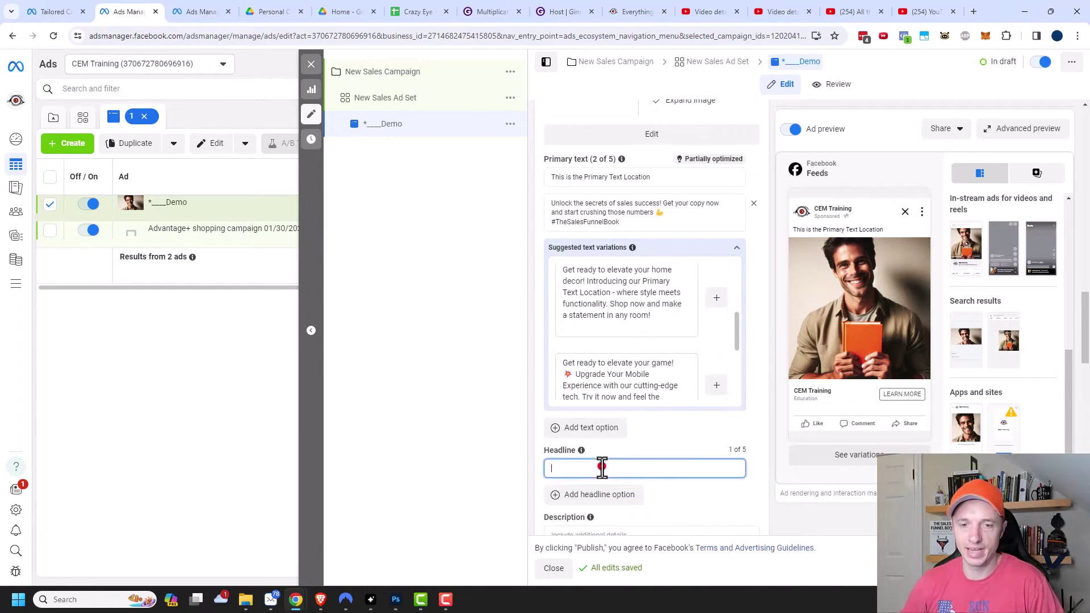
type("This is the Headline")
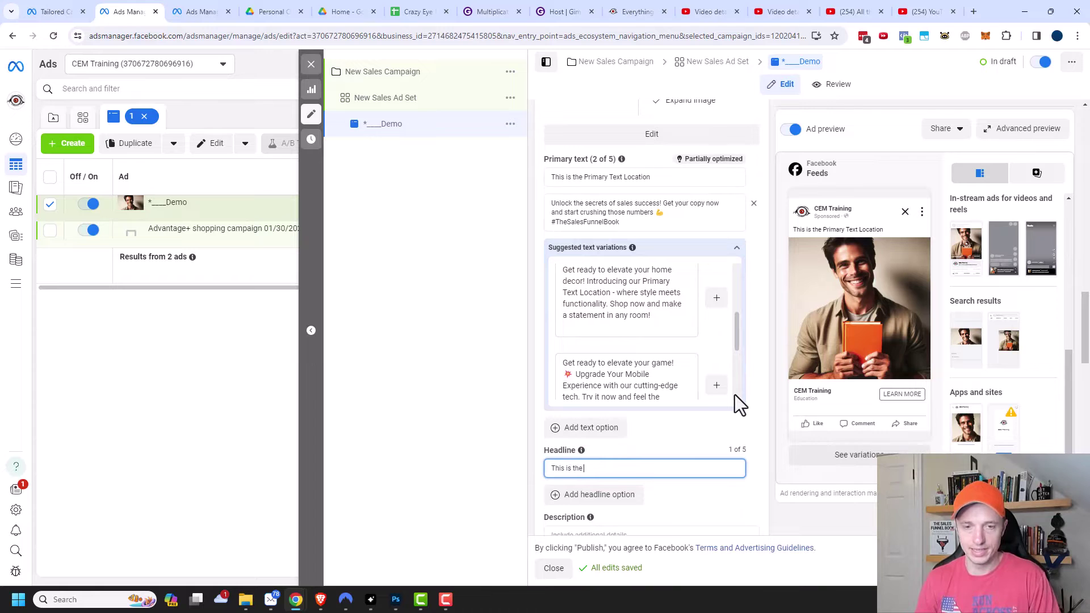
Step: Add a second headline option reading "Headlines go here!"
left_click(568, 495)
scroll(604, 455, "down", 2)
left_click(619, 382)
type("Headl")
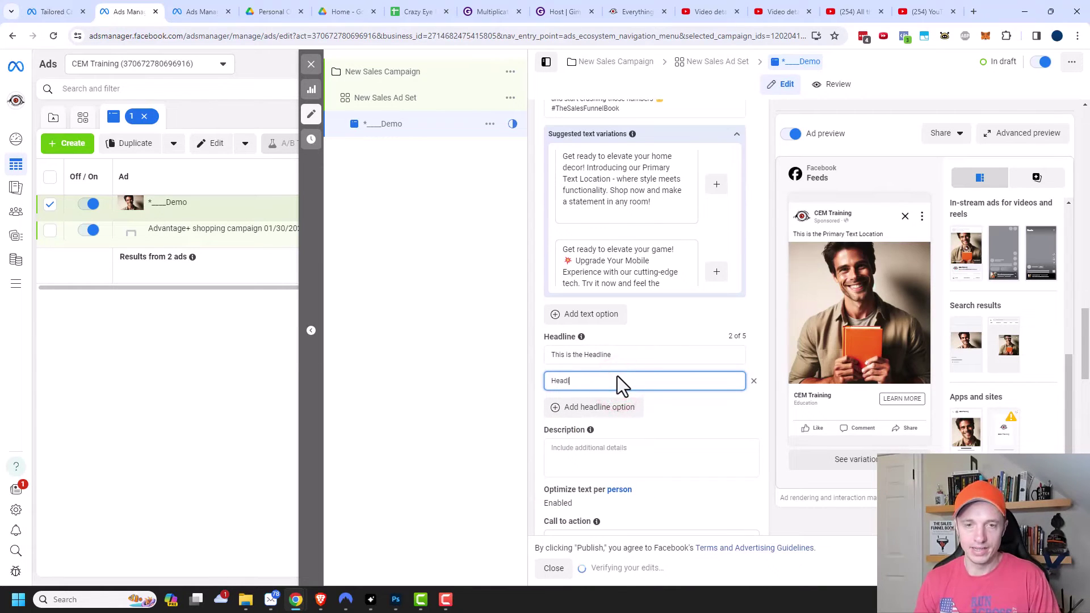
type("ines go here!")
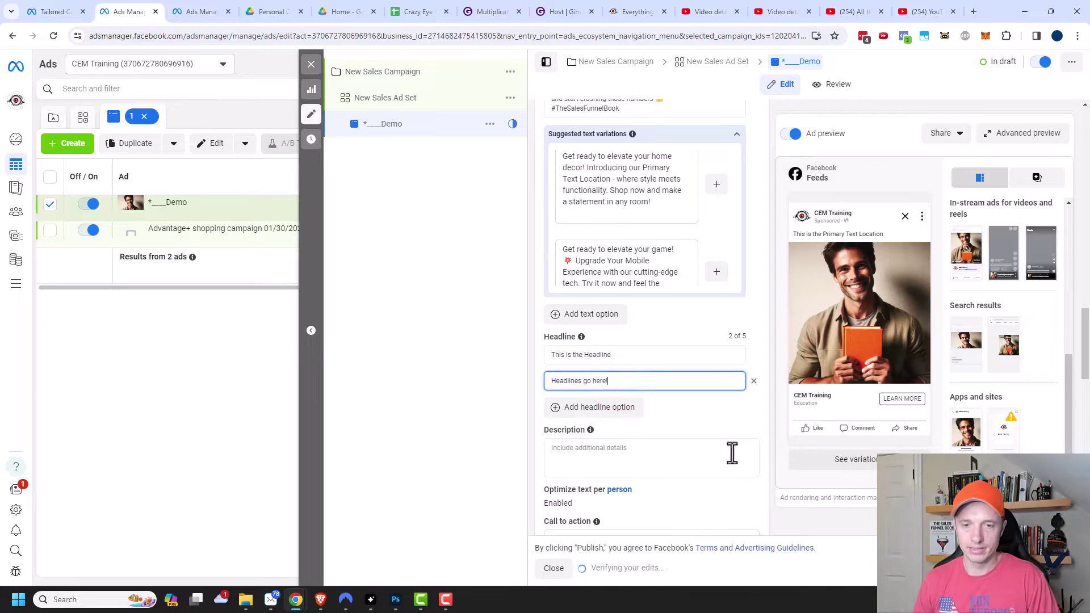
Step: Enter "This is the description" as the ad description and set the call to action to Download
left_click(697, 448)
type("Th")
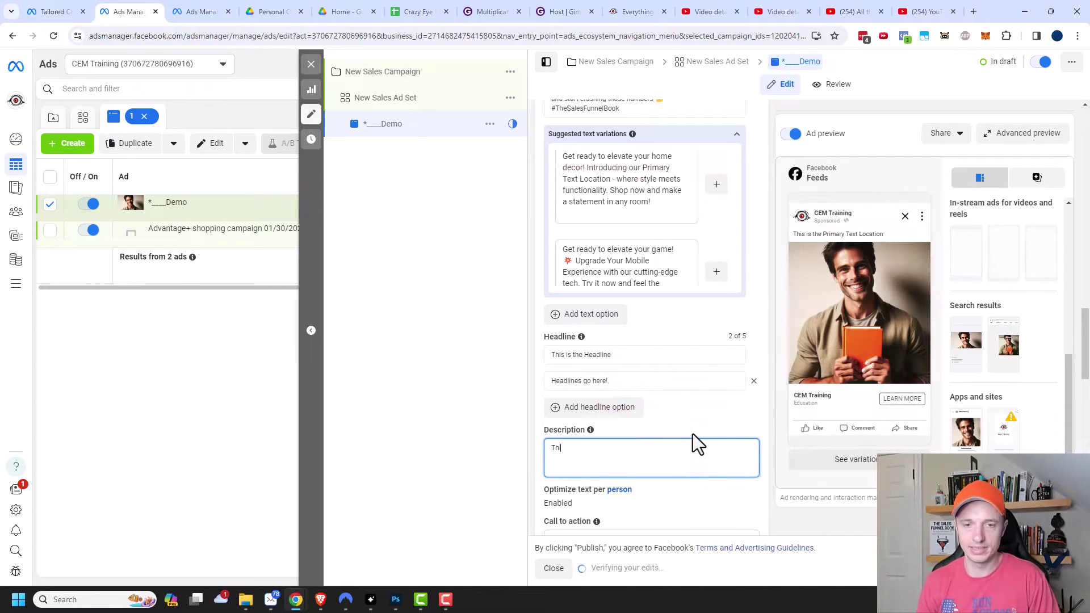
type("is is the description")
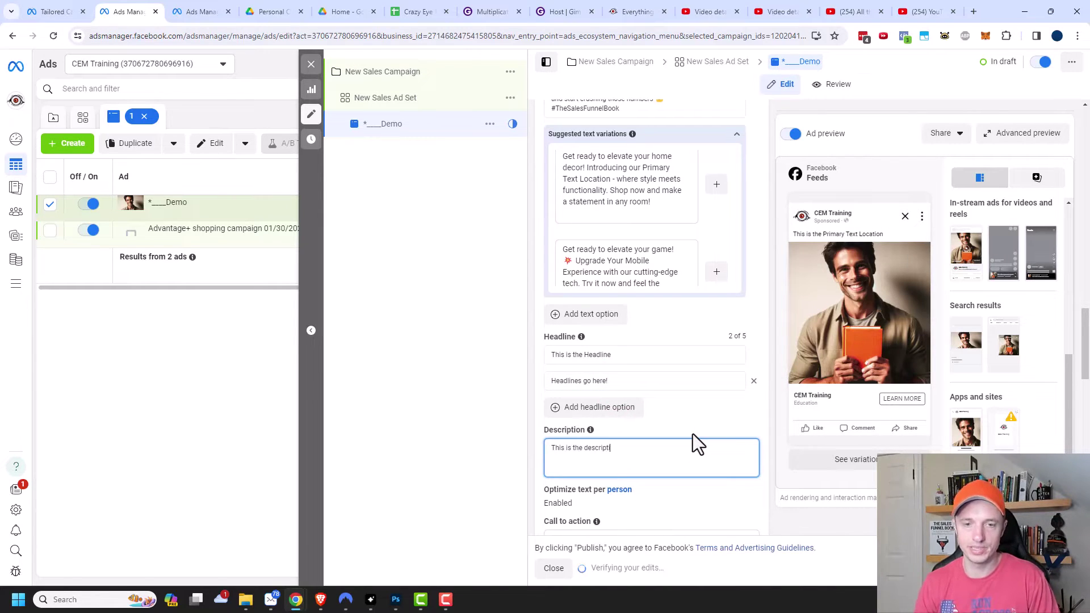
scroll(677, 353, "down", 3)
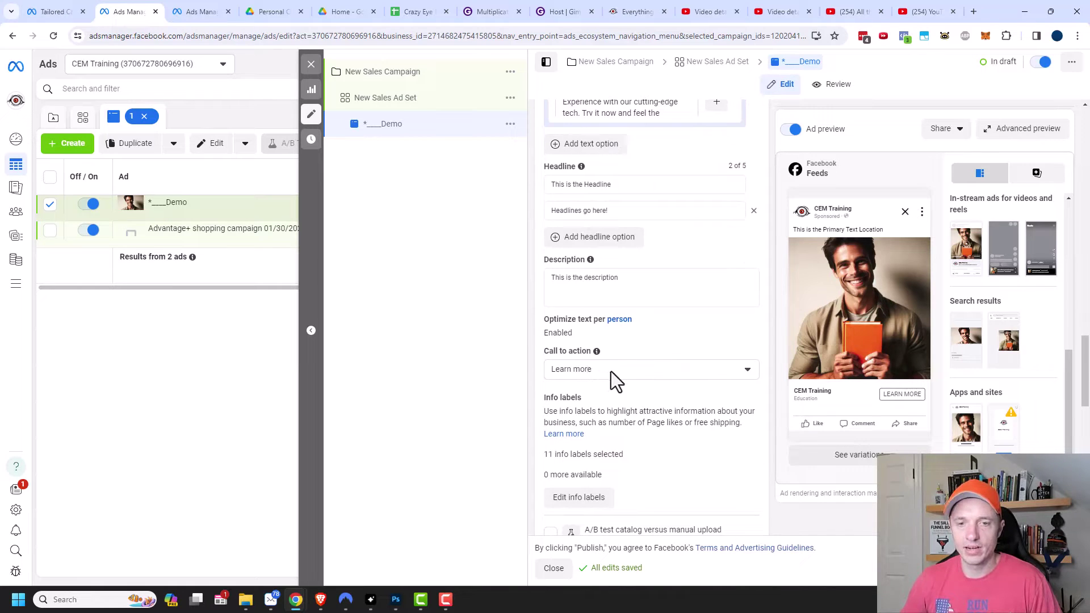
left_click(645, 370)
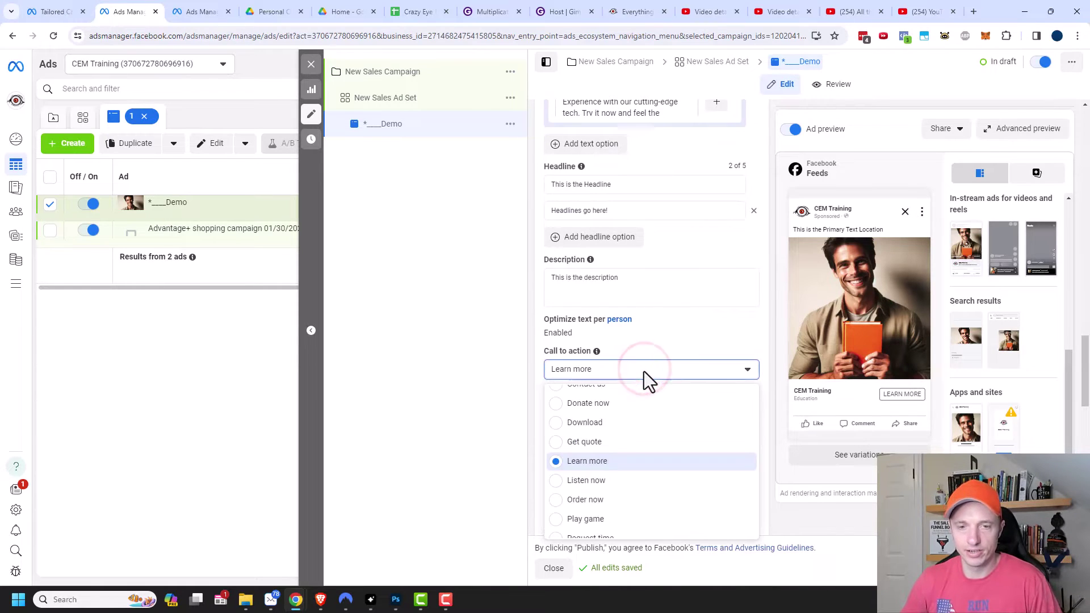
left_click(560, 422)
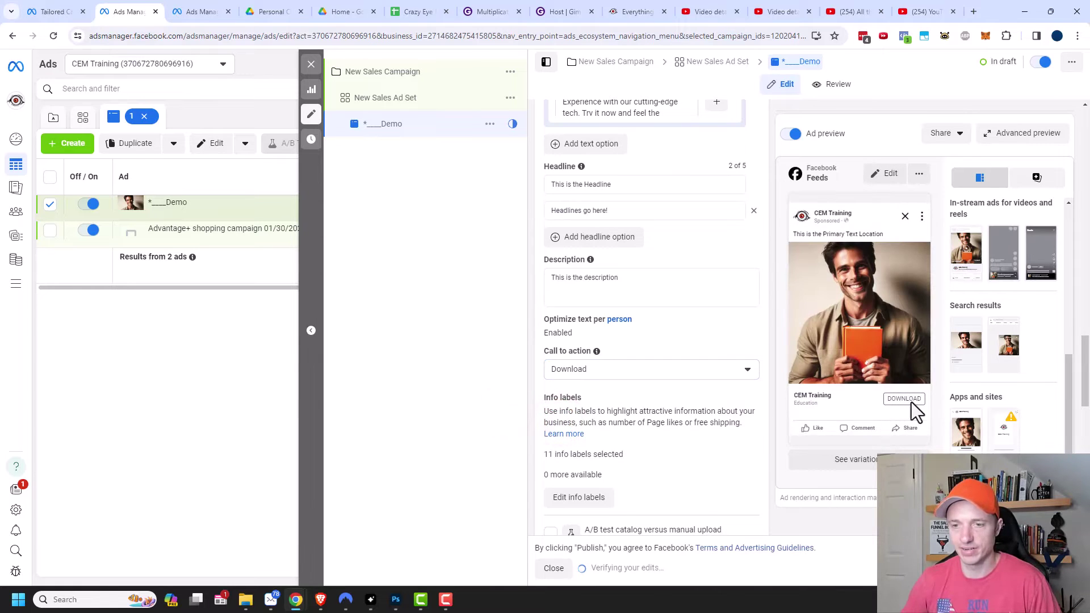
Step: Check the catalog A/B test explanation, and open the Feeds, In-stream ads for videos and reels, Search results placement group for editing
scroll(618, 404, "down", 2)
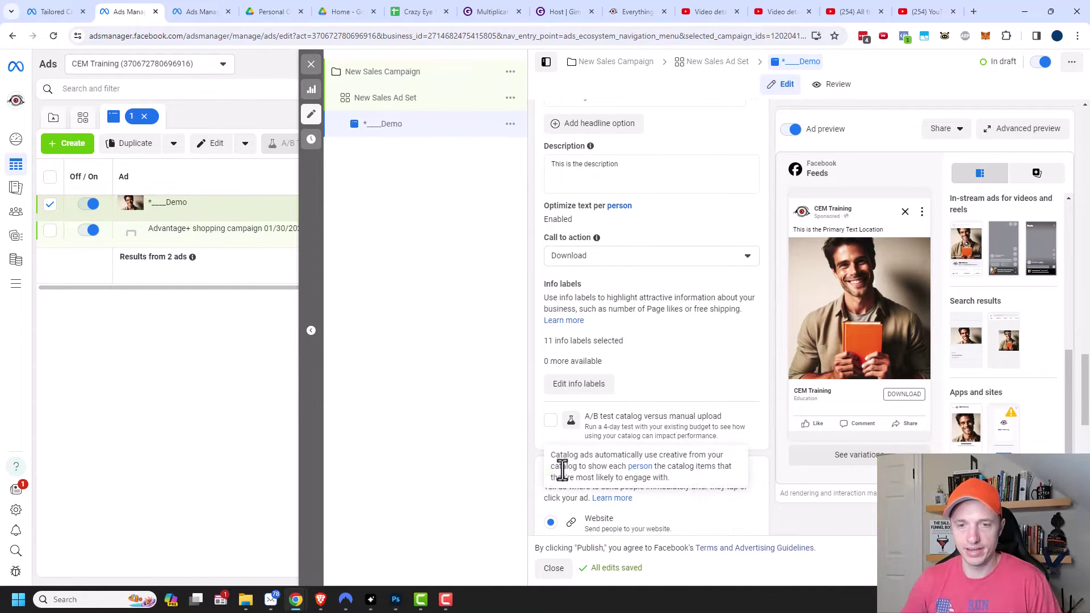
mouse_move(579, 445)
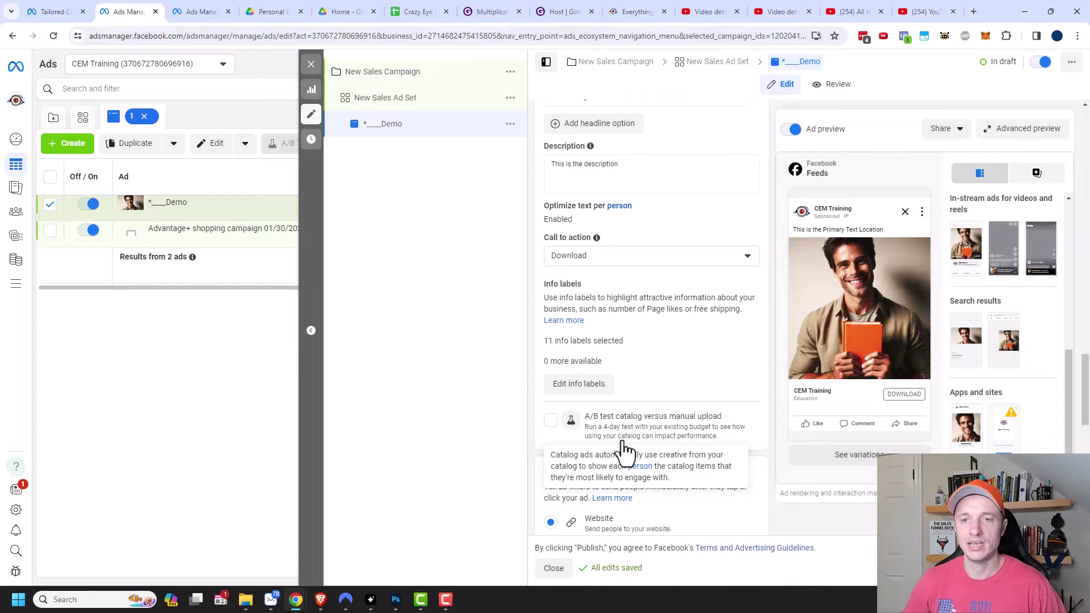
scroll(621, 440, "up", 4)
scroll(622, 440, "up", 12)
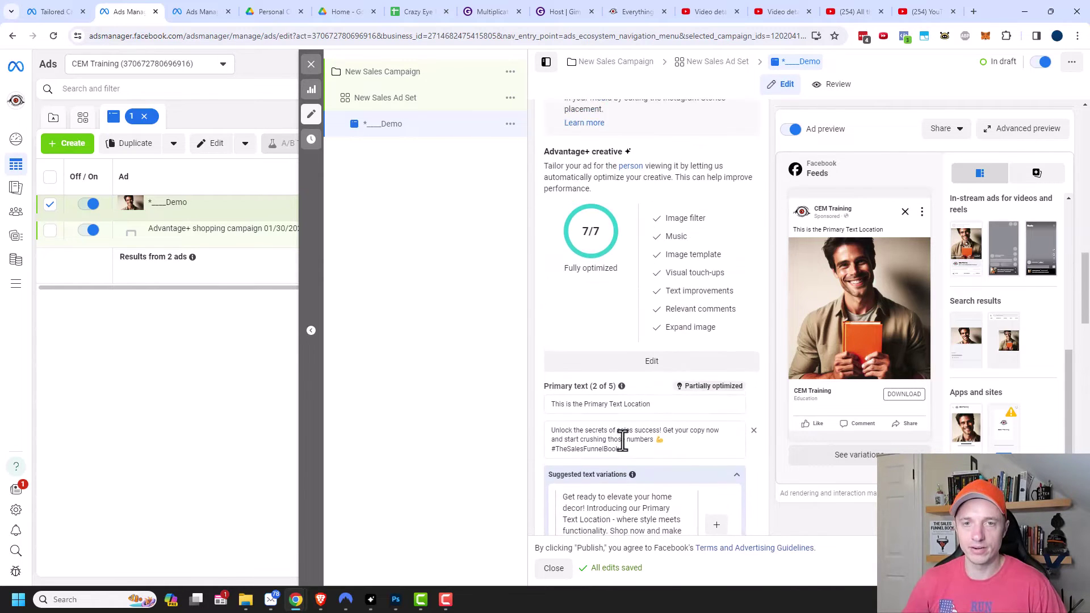
scroll(622, 437, "up", 1)
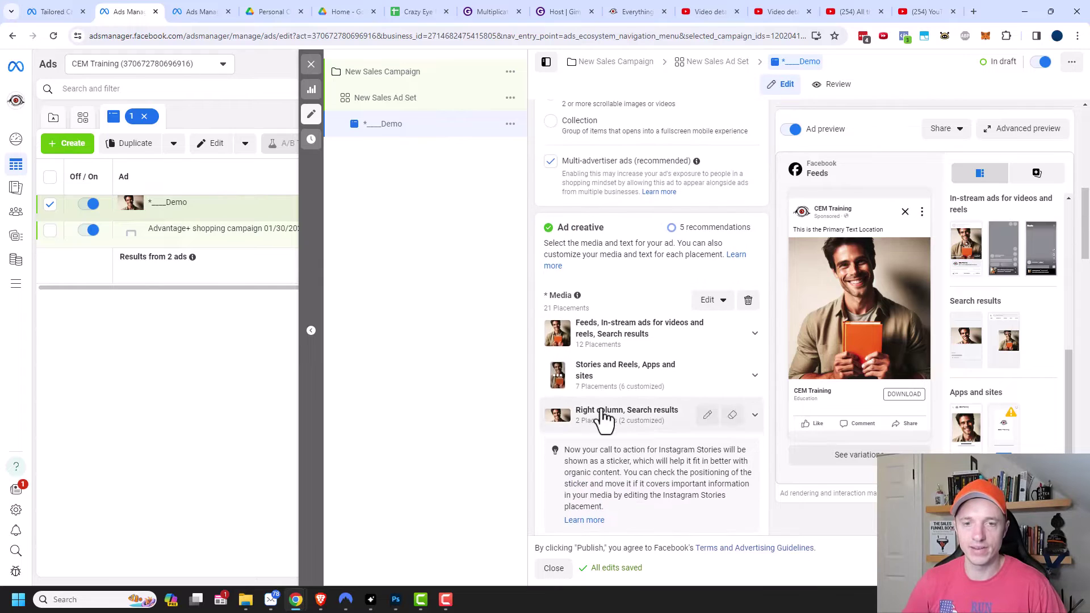
scroll(636, 342, "down", 1)
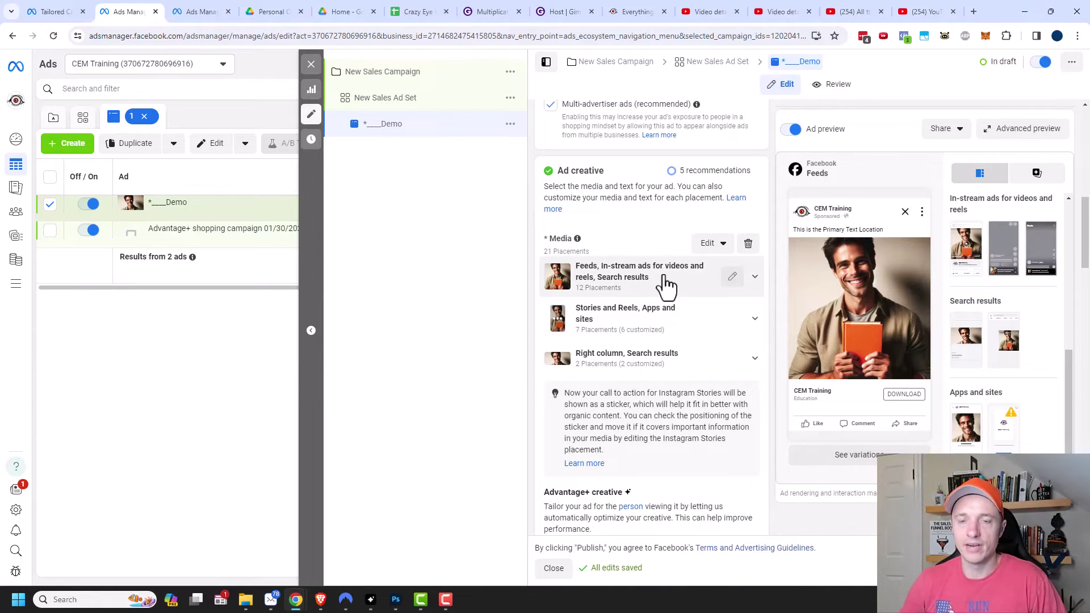
left_click(732, 277)
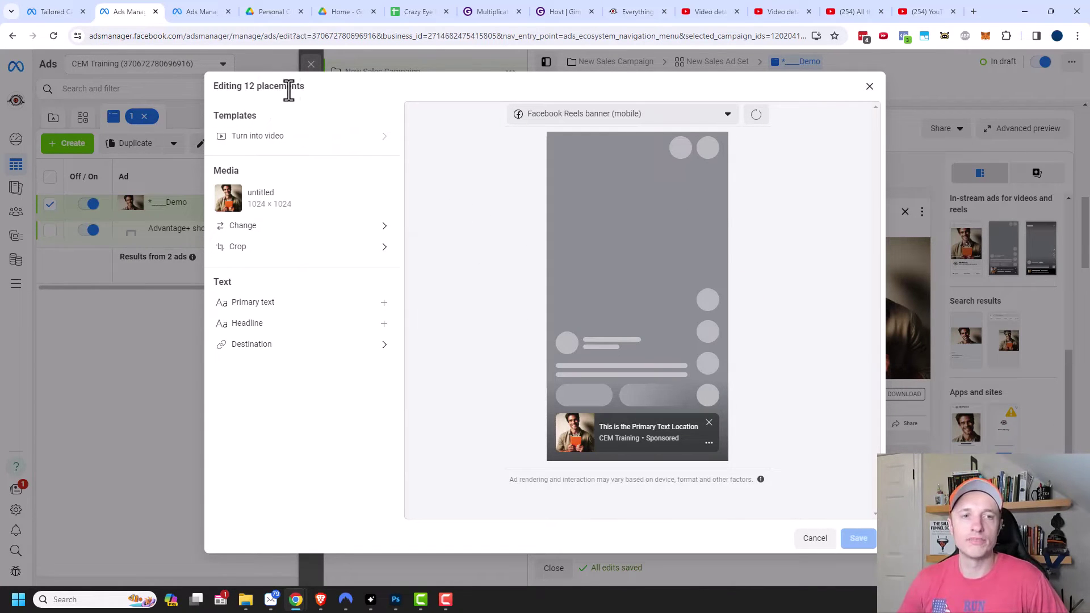
Step: Try a Horizontal 1.91:1 crop on the 12-placement group's image, save it, and clear the group's customization
left_click(347, 251)
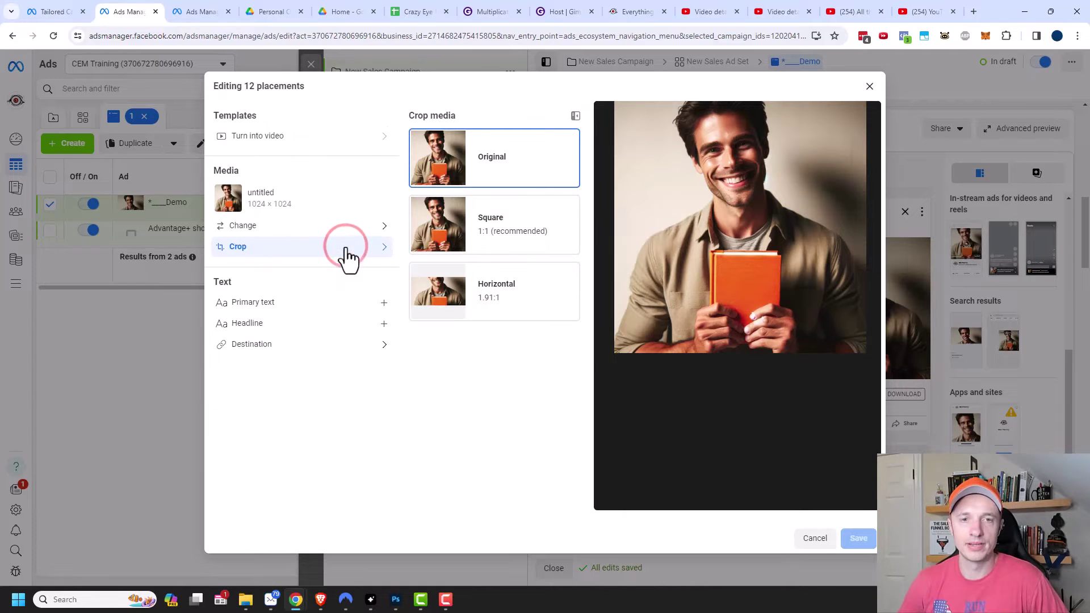
left_click(489, 298)
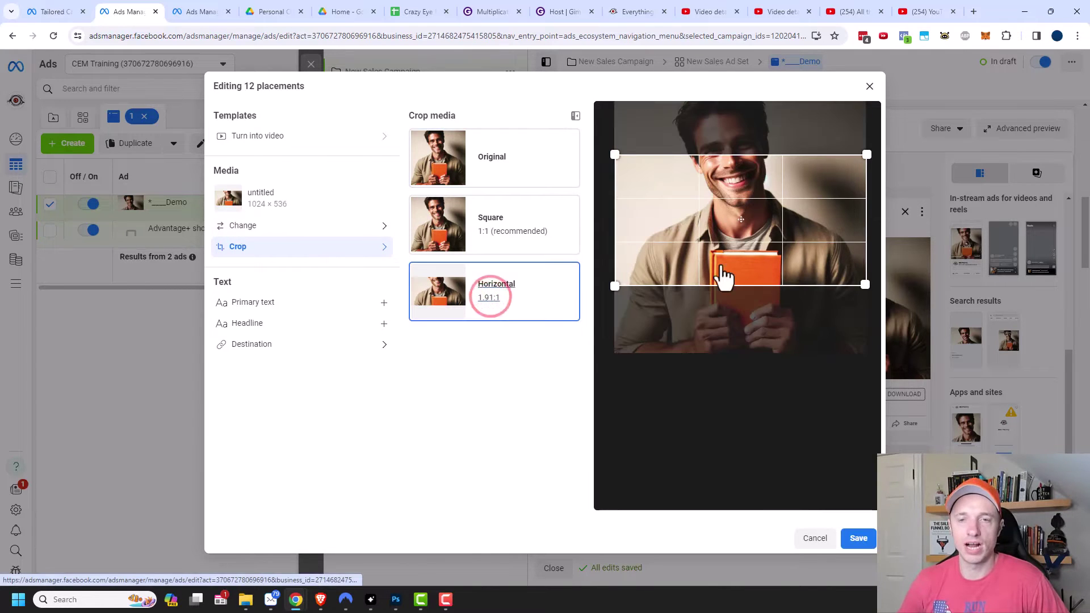
left_click_drag(725, 276, 804, 256)
left_click(856, 538)
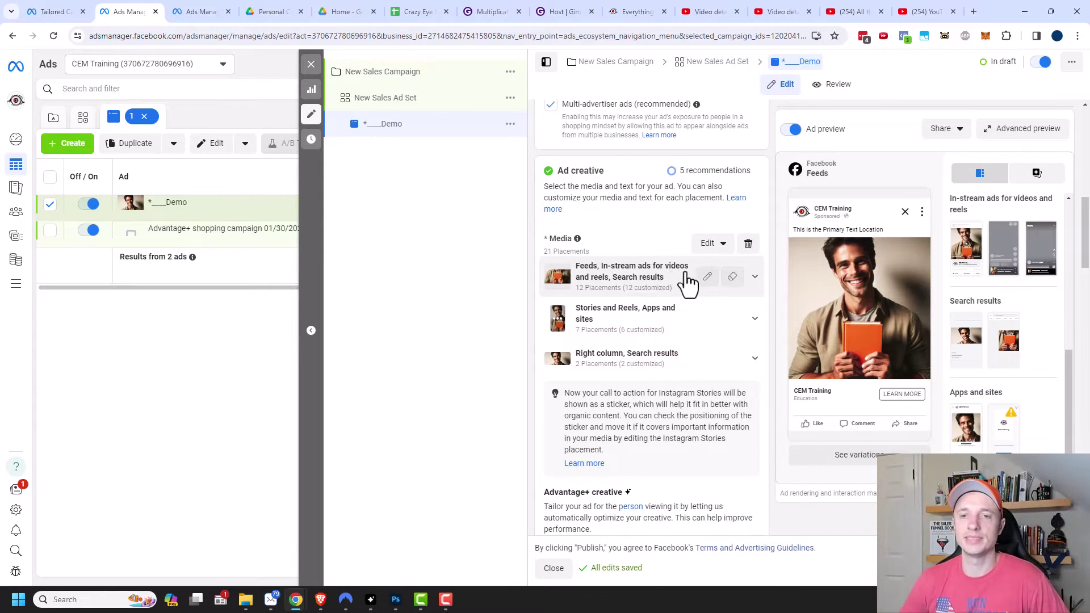
left_click(733, 277)
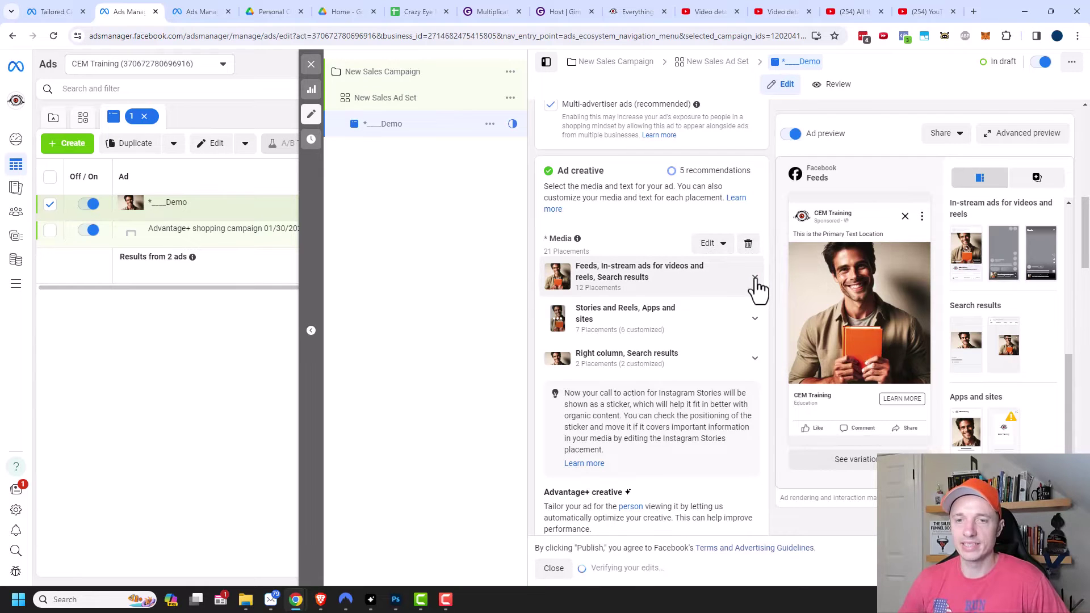
Step: Expand the feeds placement group, swap the Facebook Feed placement's image for the 500 × 500 eye image, and check its crop options
left_click(755, 278)
scroll(722, 307, "down", 2)
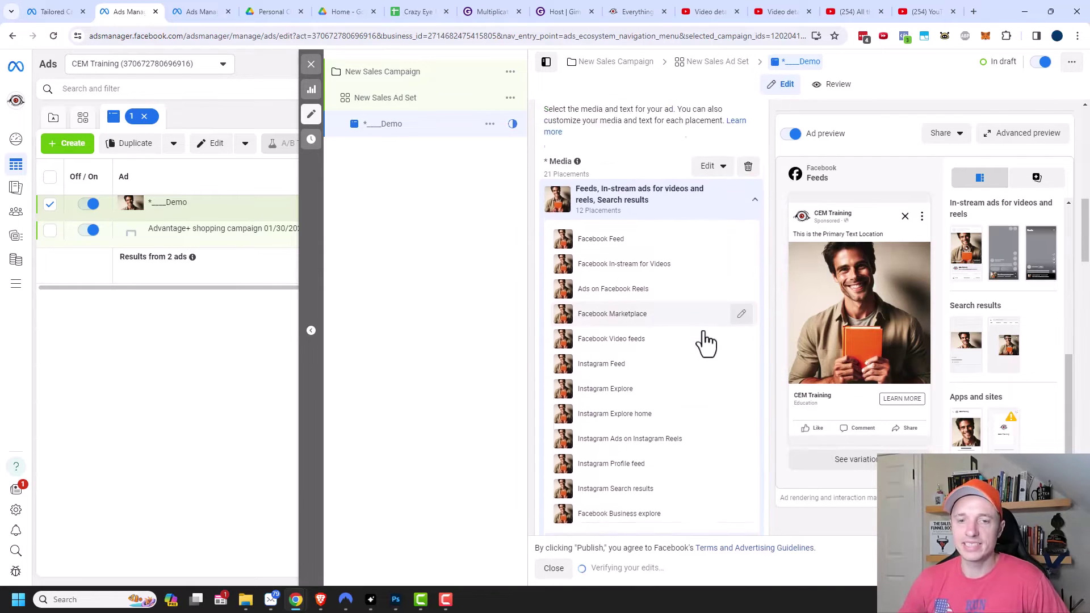
scroll(707, 344, "down", 1)
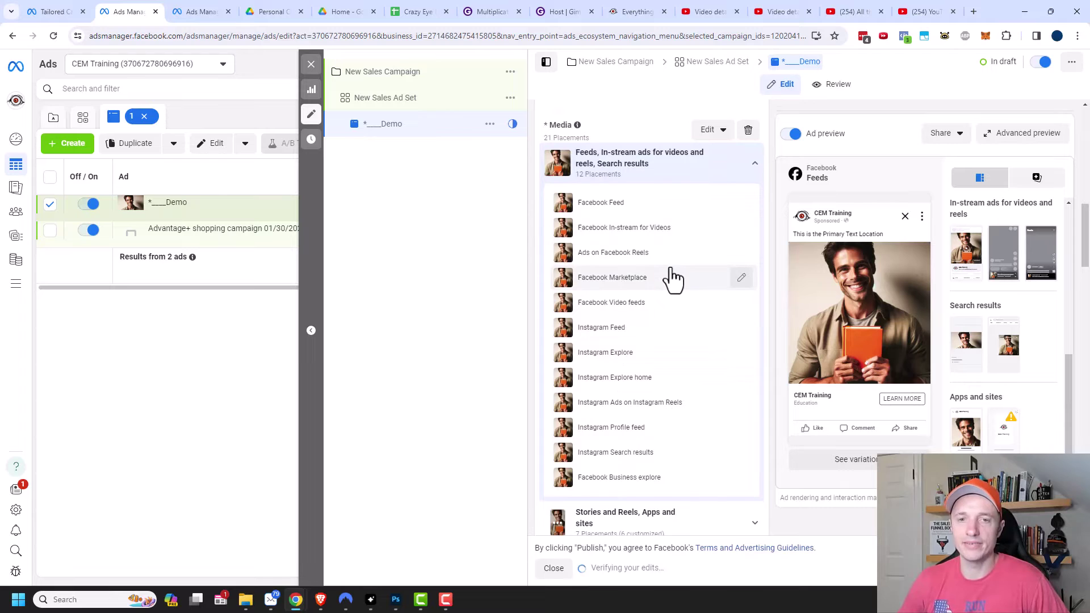
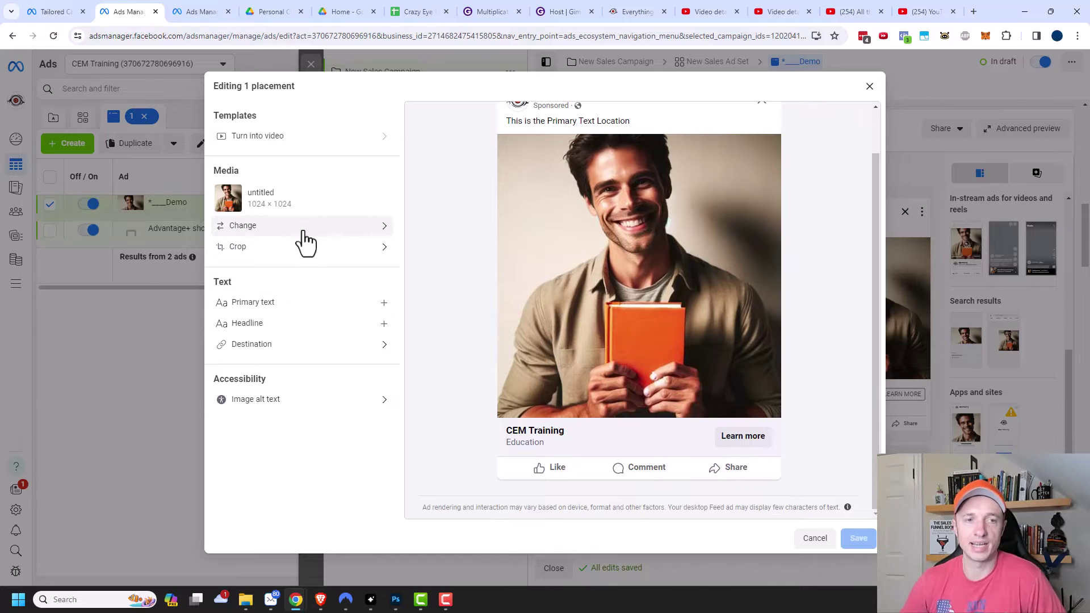
left_click(324, 229)
mouse_move(558, 263)
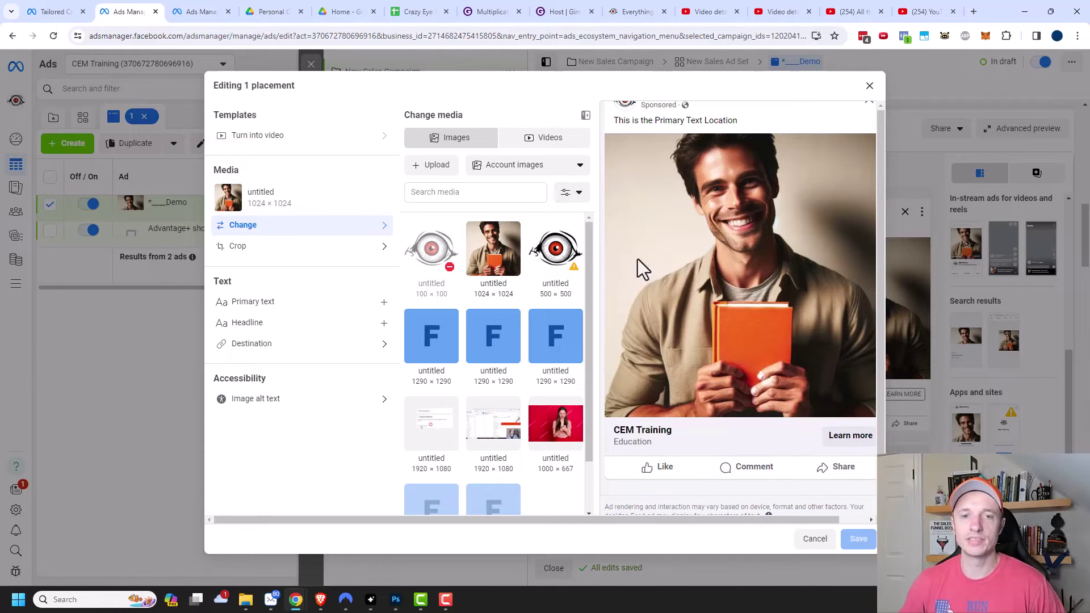
left_click(559, 259)
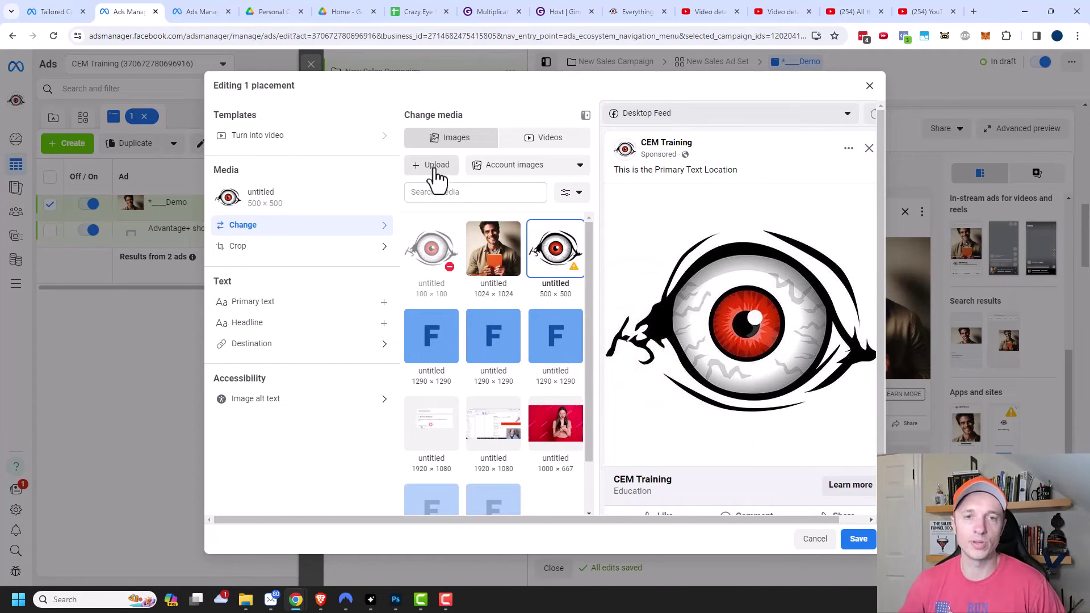
left_click(297, 248)
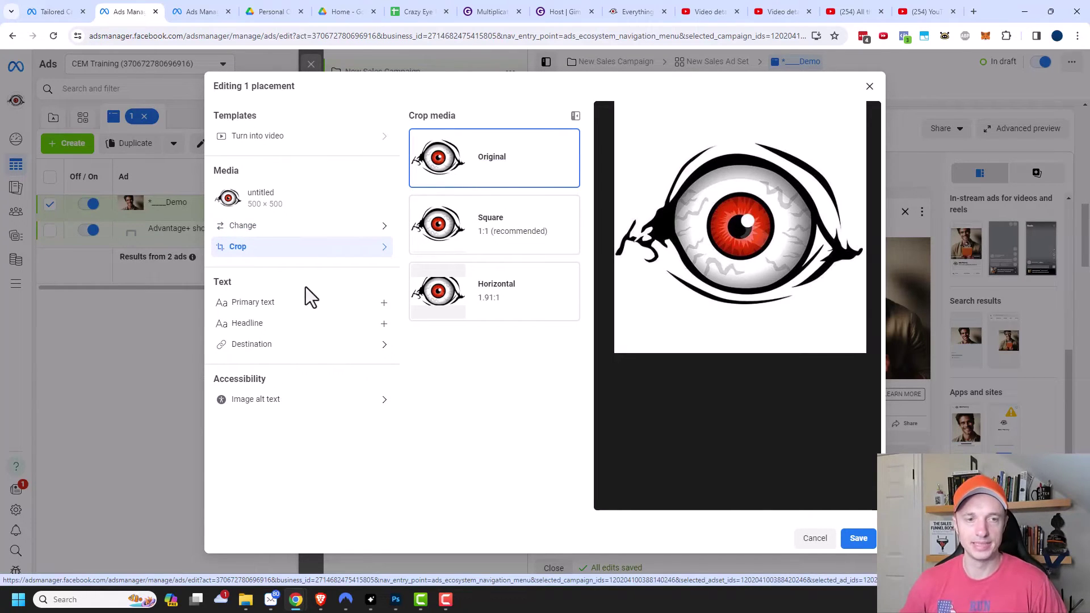
left_click(258, 302)
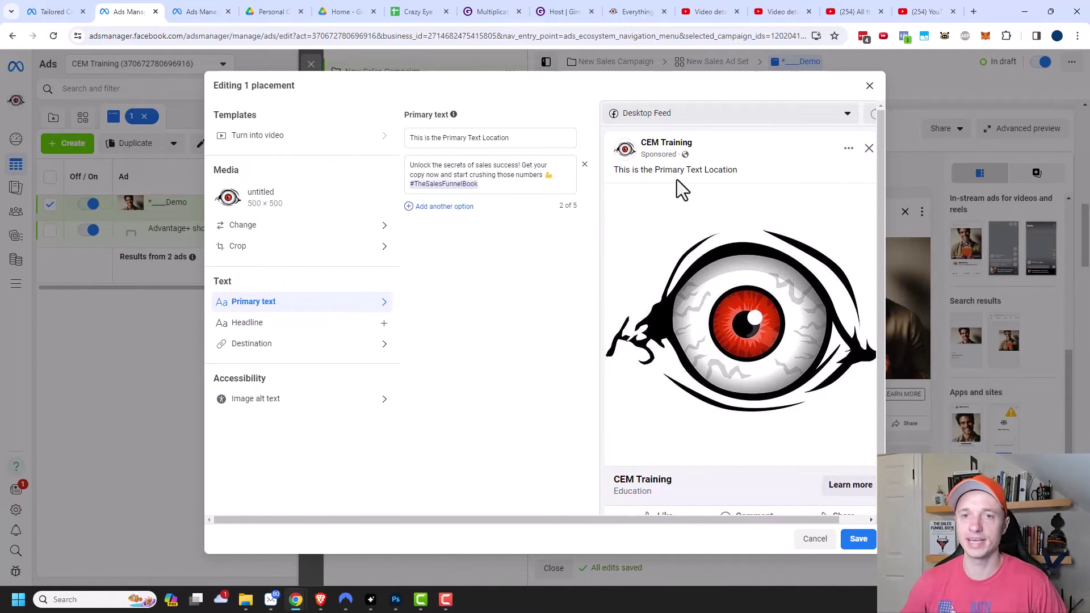
left_click(524, 138)
key("Return")
type("https://www.crazyeyemarketing.com")
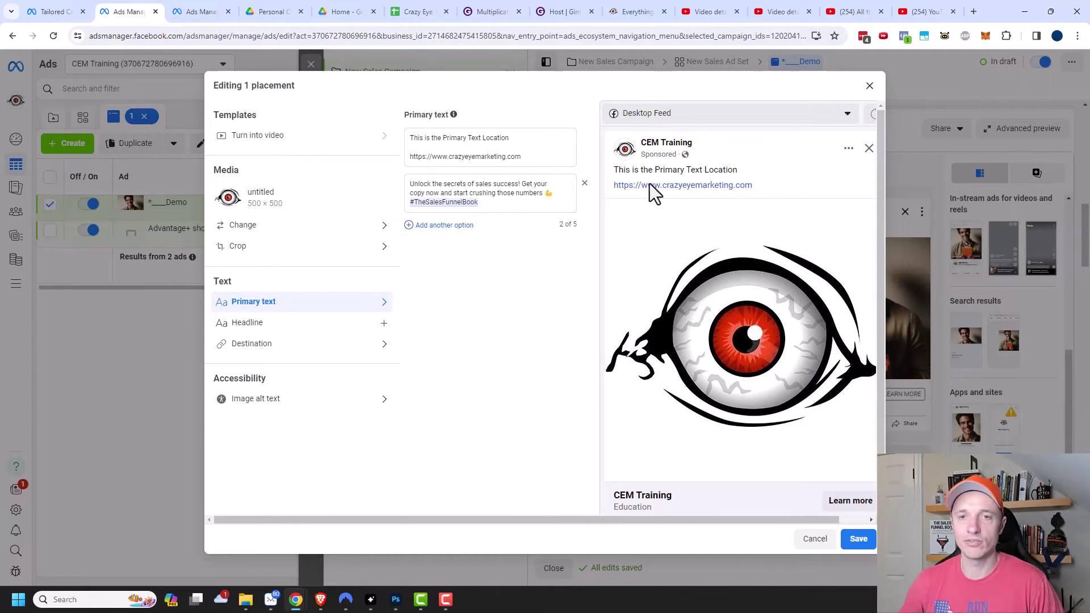
left_click(781, 113)
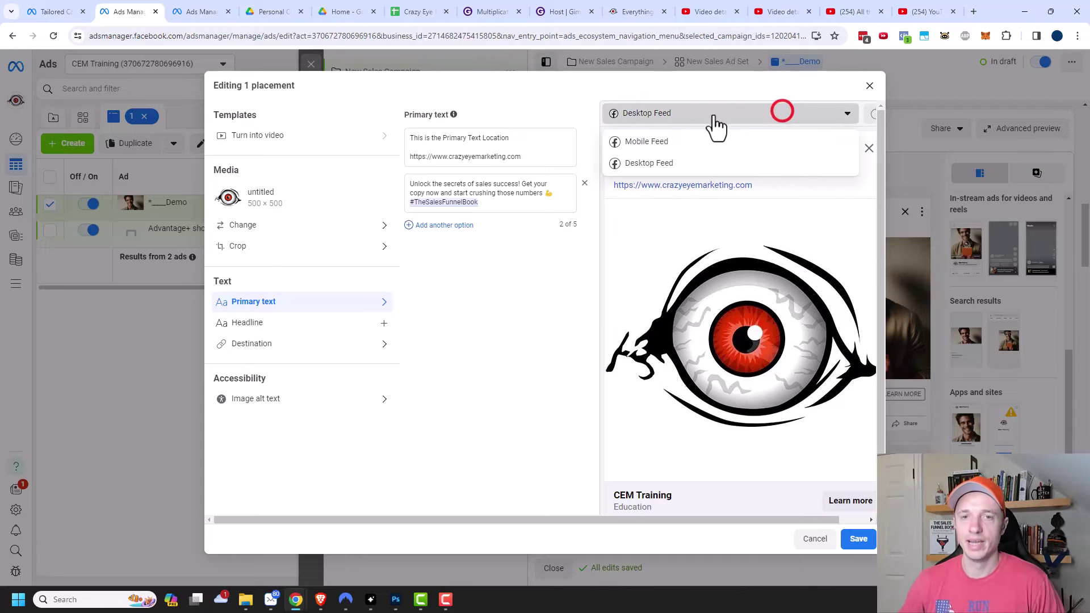
left_click(673, 141)
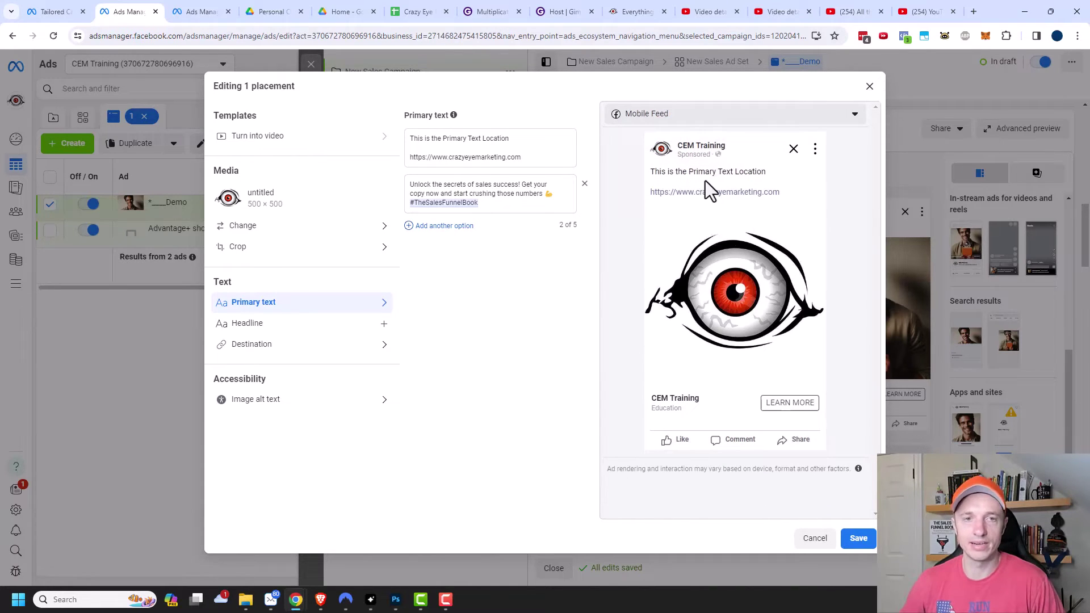
Step: Check the Facebook Feed placement's headline and destination fields, and save the placement's customization
left_click(299, 323)
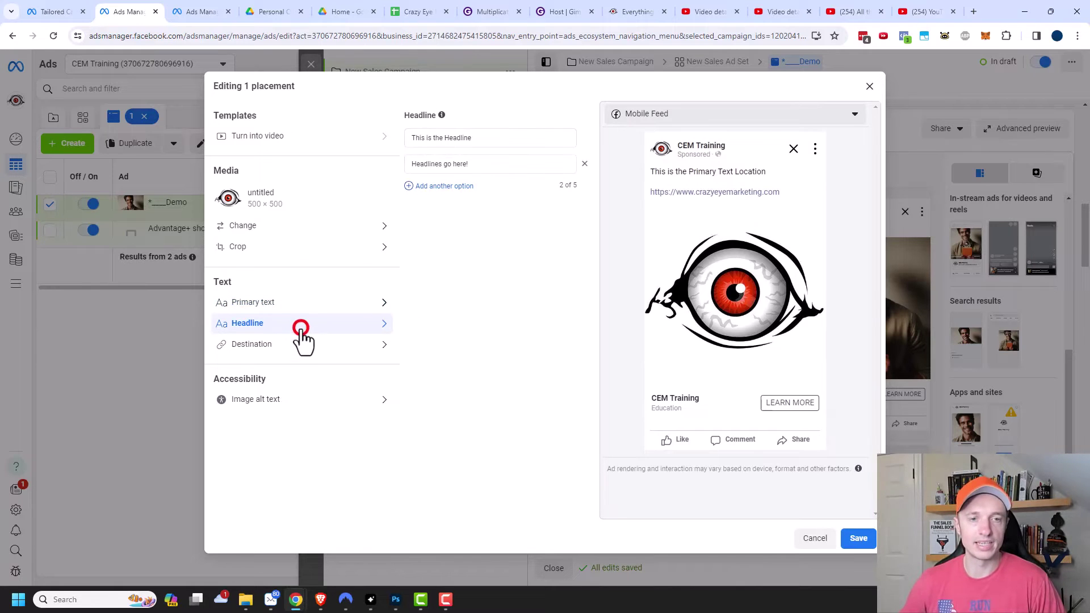
left_click(700, 117)
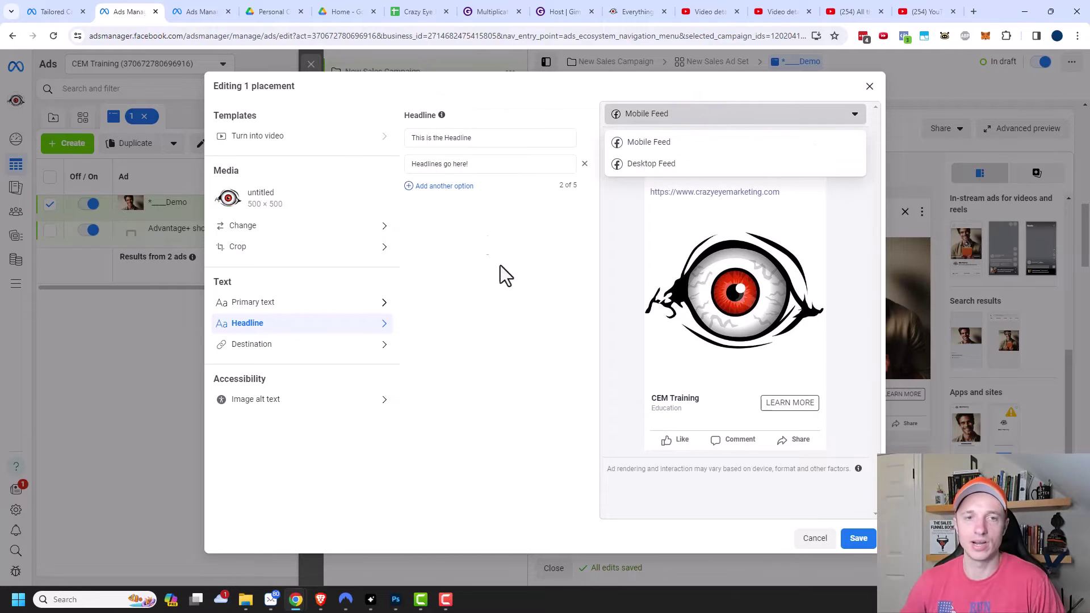
left_click(476, 265)
left_click(292, 344)
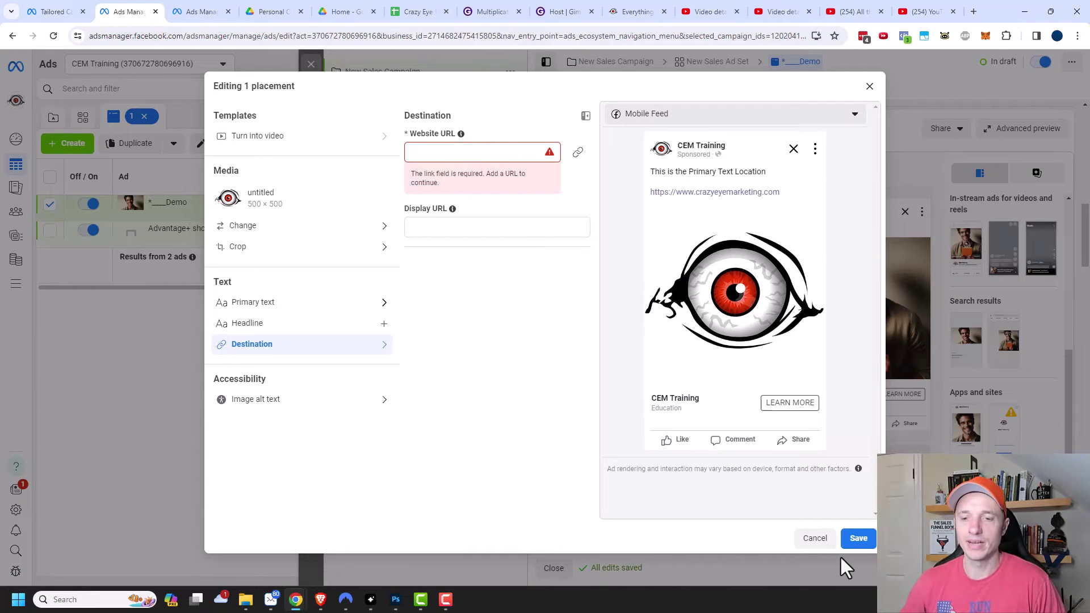
left_click(857, 539)
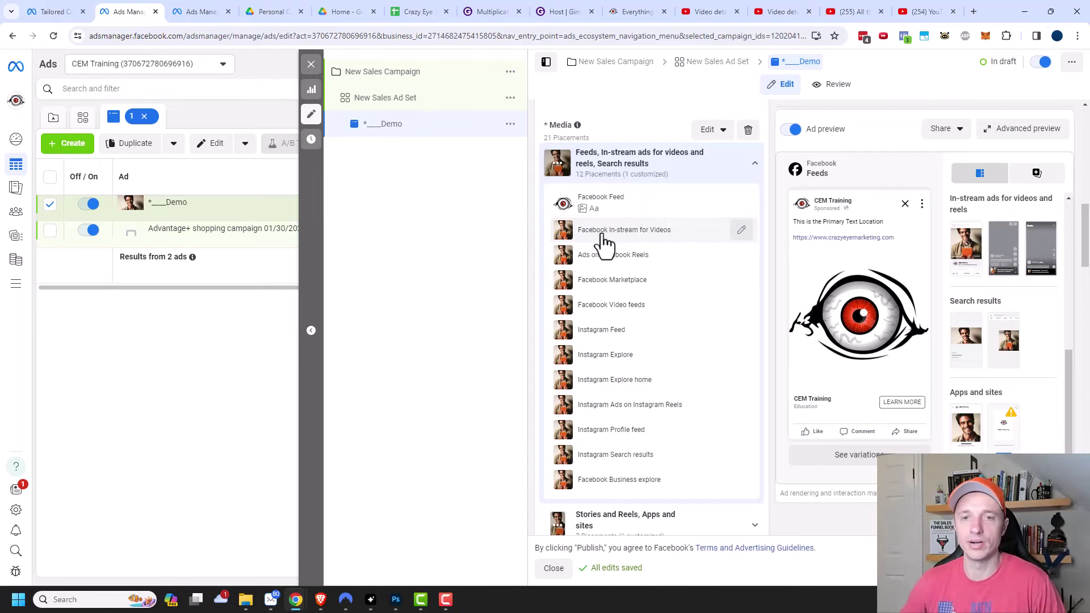
Step: Examine the video preview, media, primary text and headline options for the Facebook In-stream for Videos placement
left_click(741, 230)
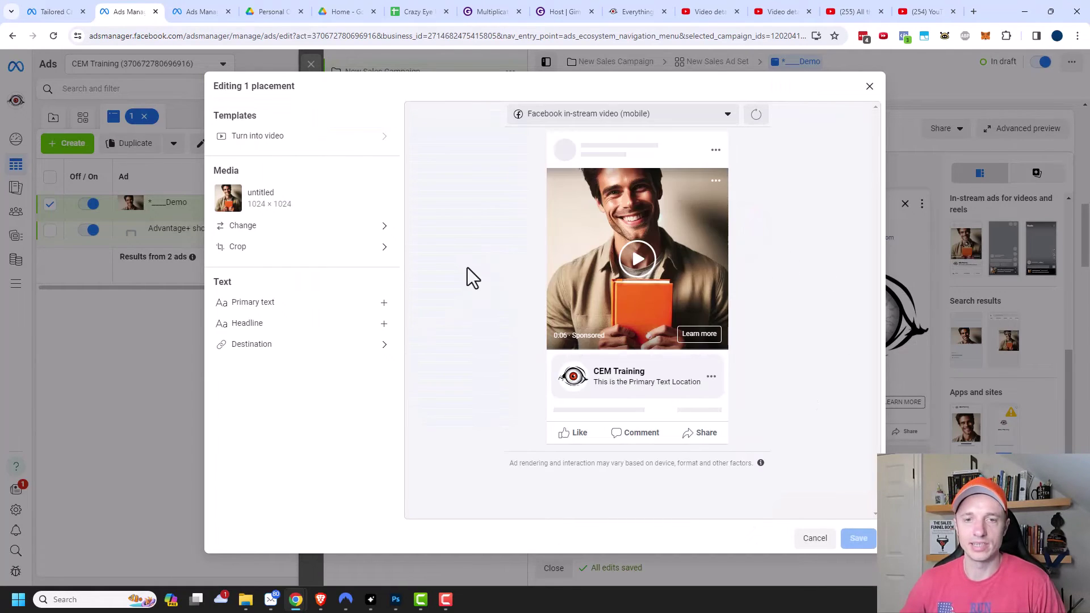
left_click(636, 259)
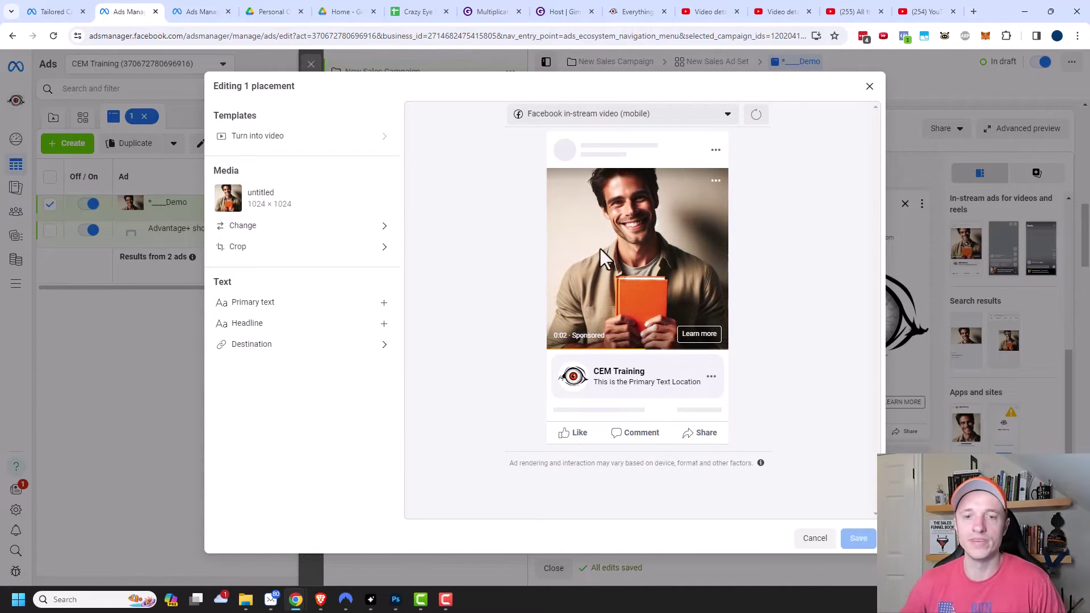
left_click(321, 228)
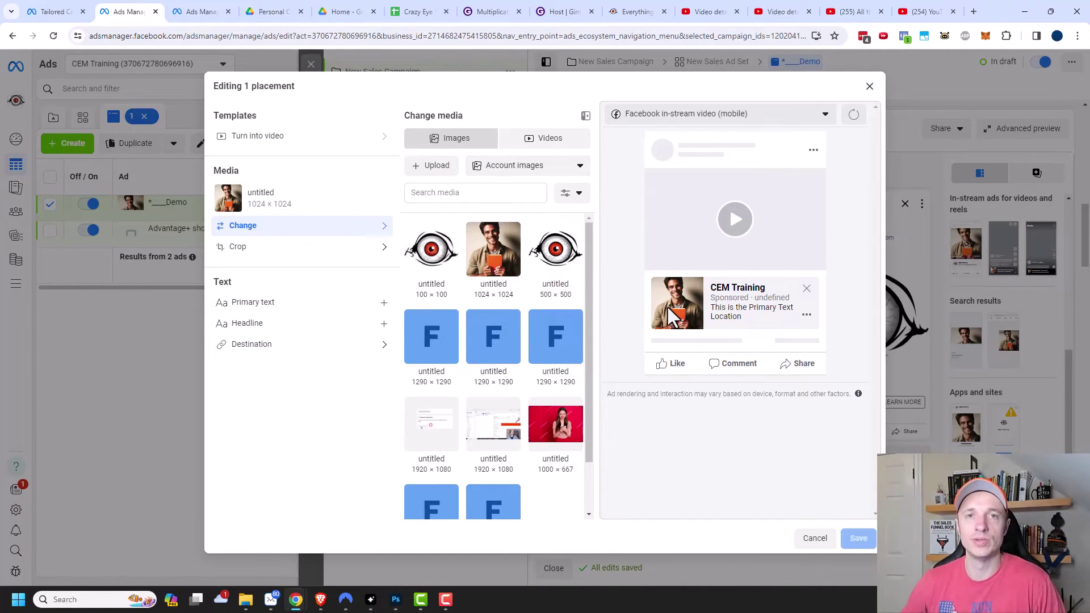
left_click(263, 302)
left_click(278, 328)
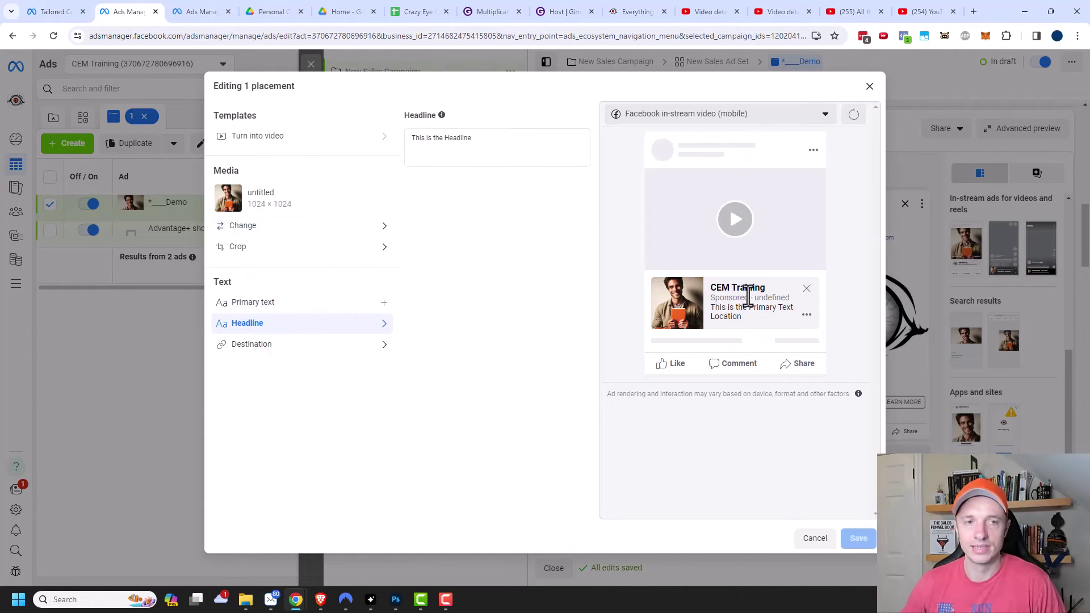
Step: Preview the in-stream placement as a mobile banner and a desktop banner, and close its editor without saving
left_click(646, 113)
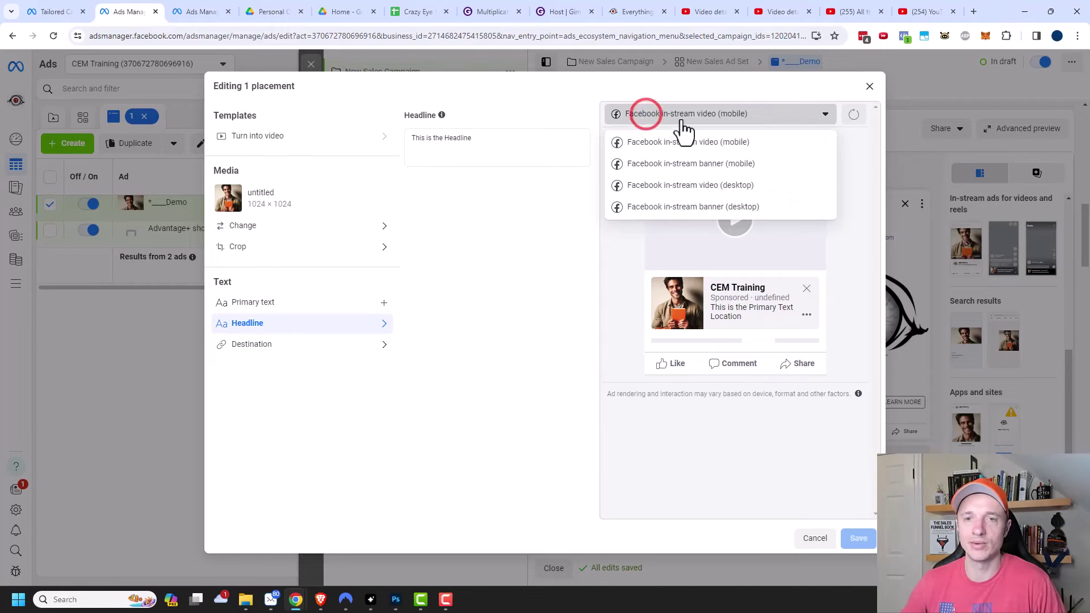
left_click(659, 165)
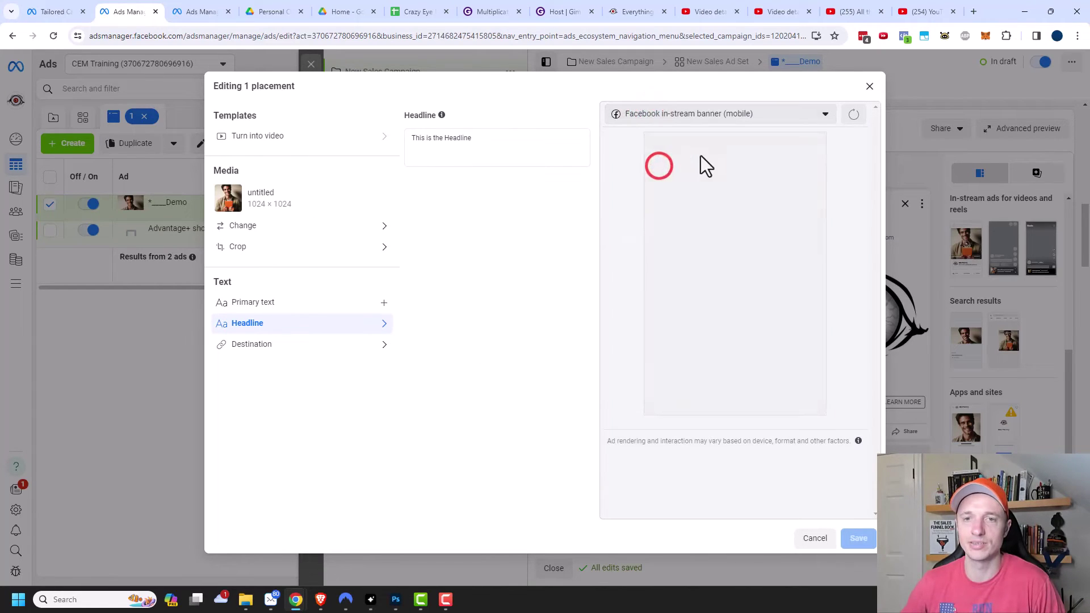
left_click(740, 111)
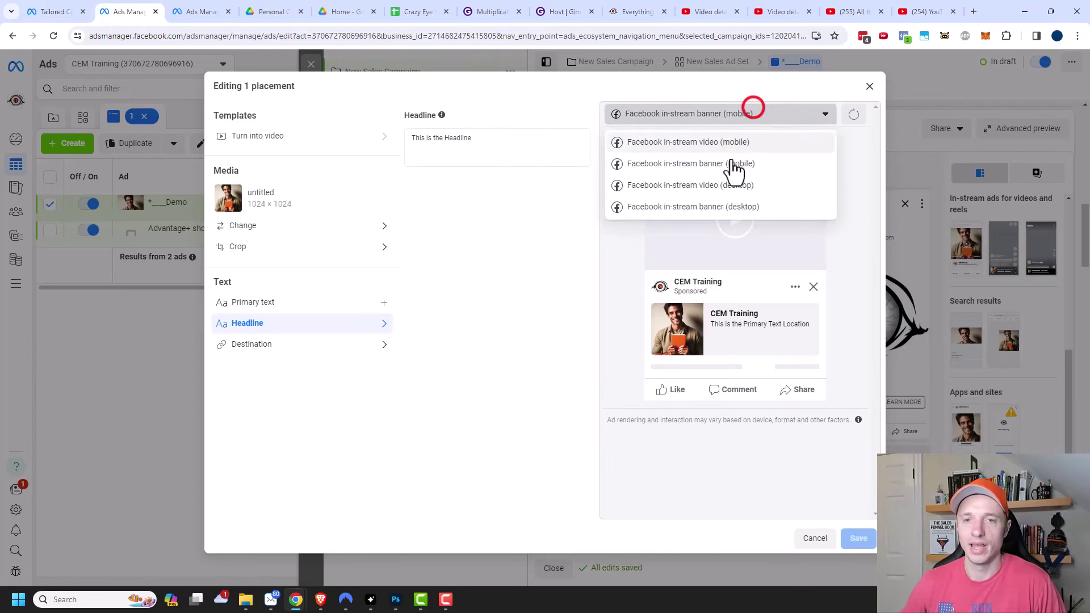
left_click(672, 209)
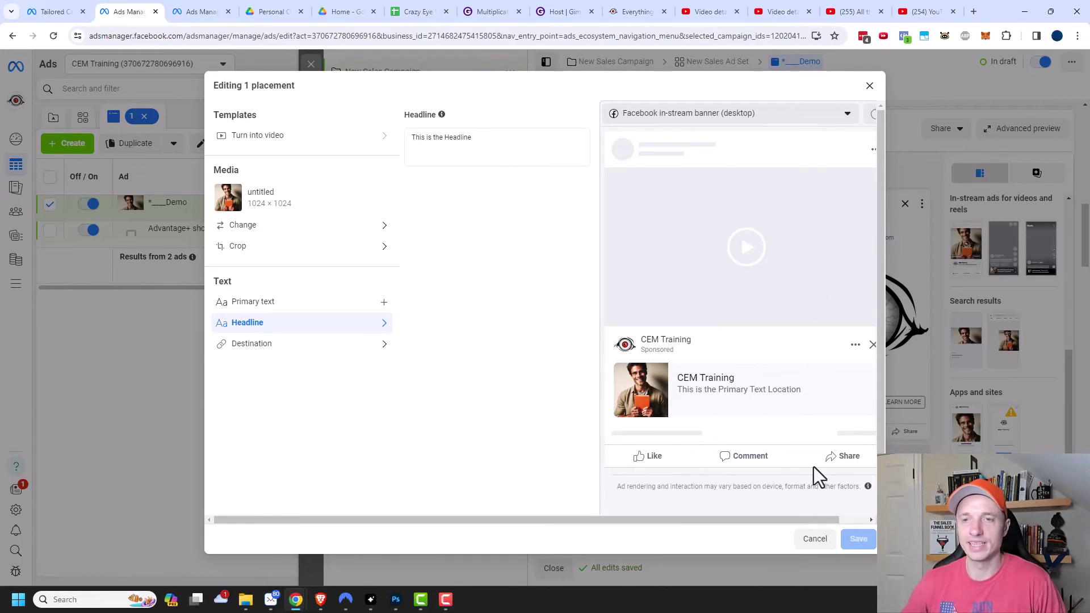
left_click(869, 88)
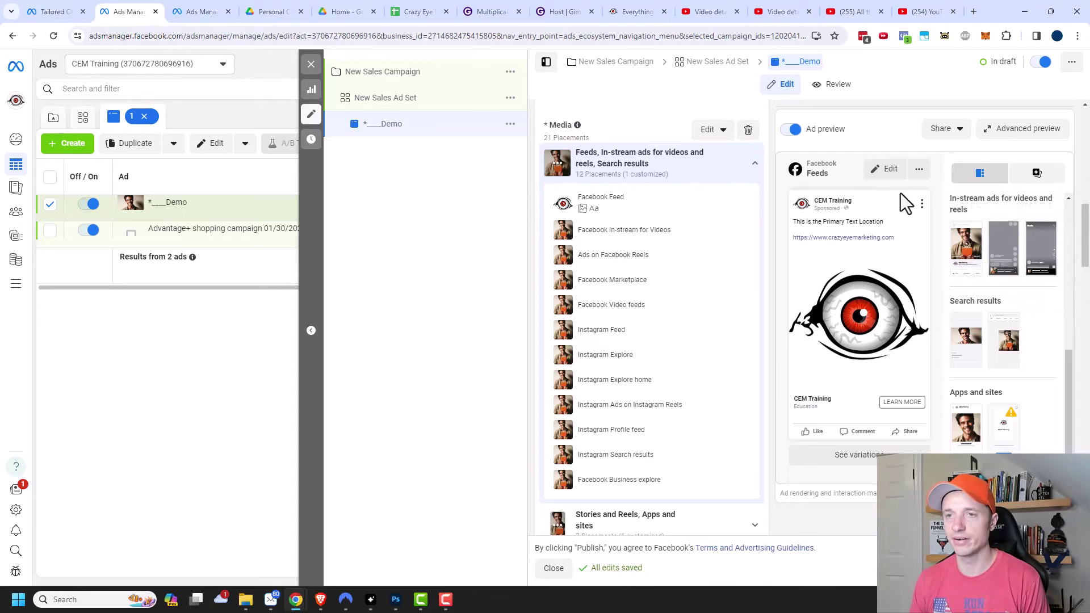
Step: Review the ad's variations across all placements in the advanced preview, including the placement format templates, and close it
left_click(1016, 130)
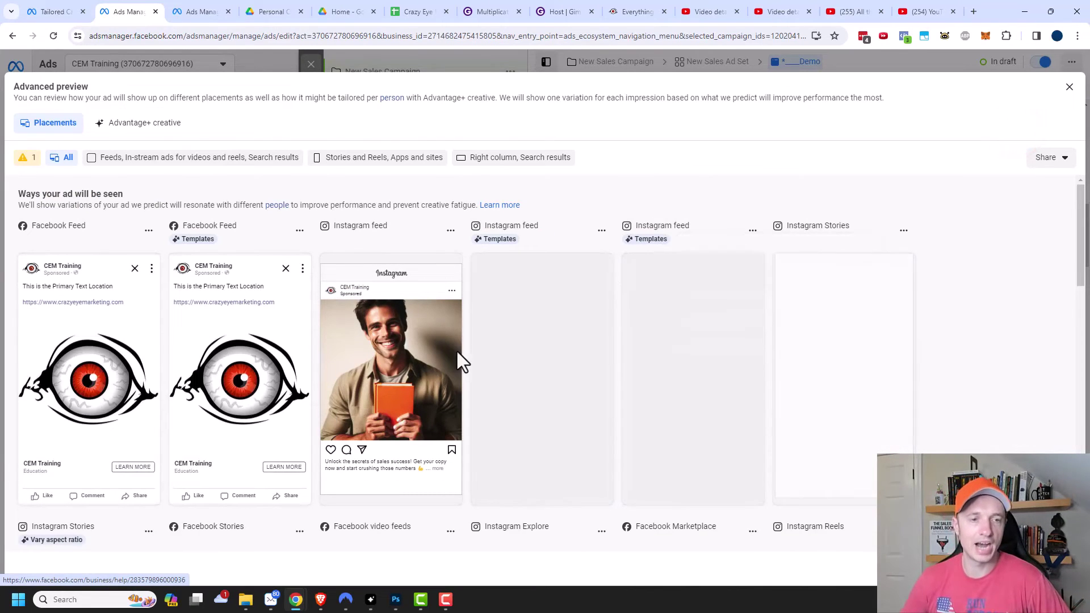
scroll(476, 324, "down", 7)
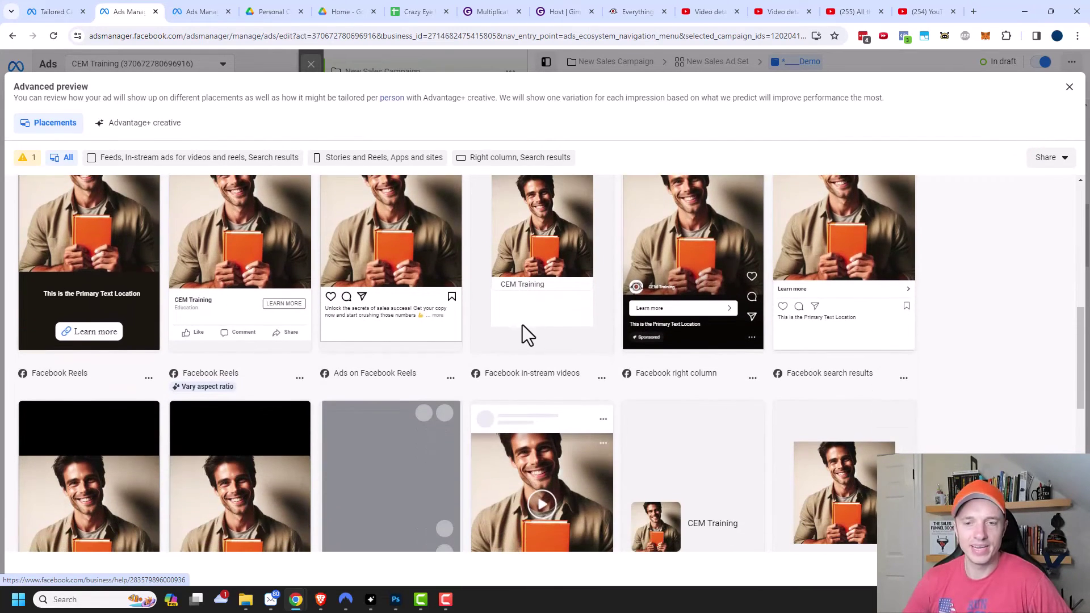
scroll(609, 365, "down", 10)
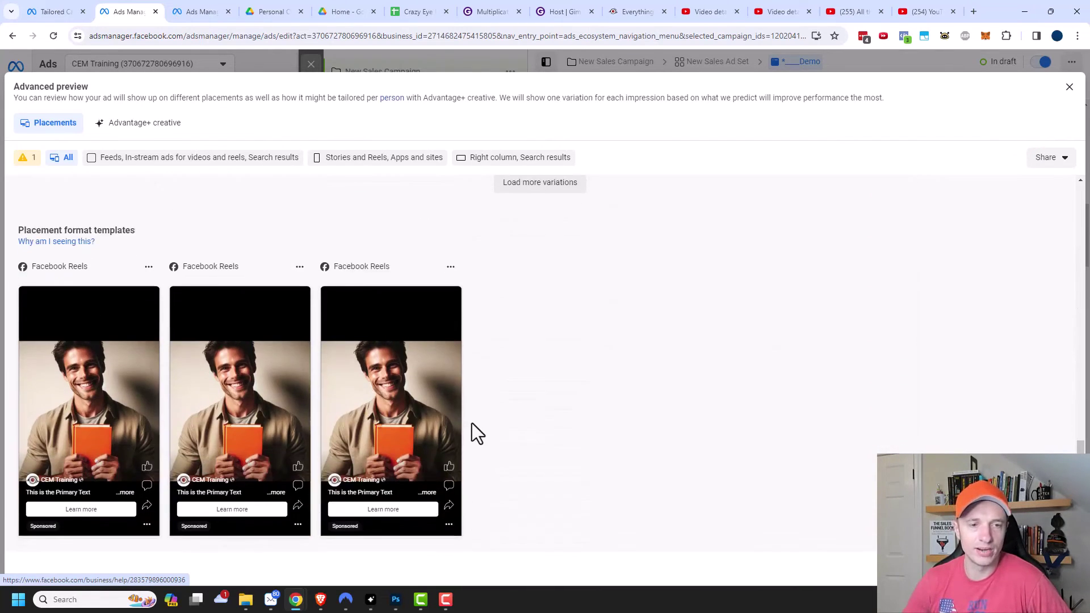
scroll(915, 227, "down", 6)
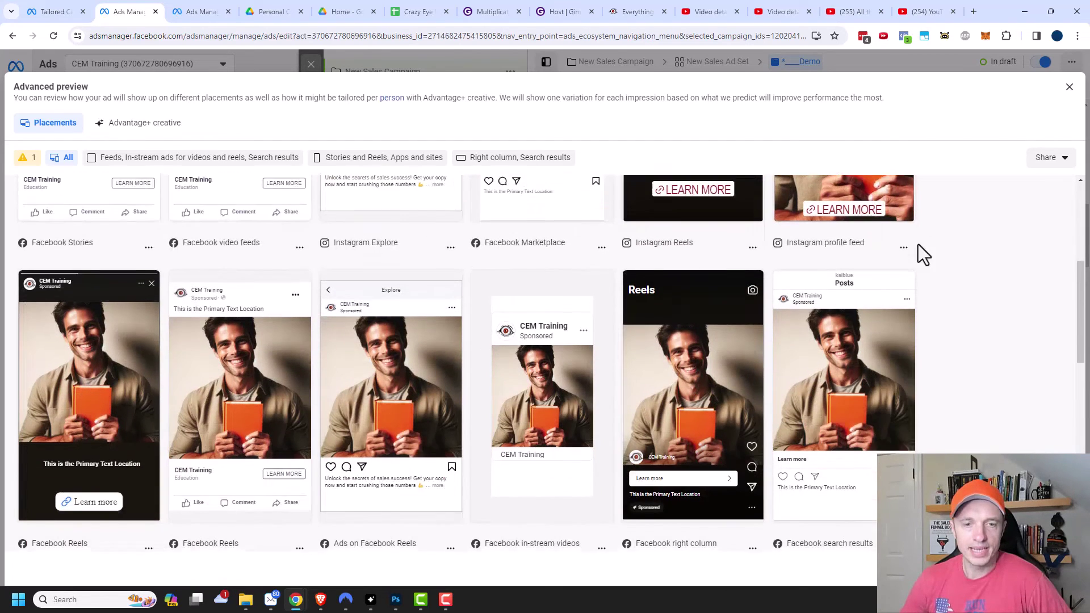
scroll(842, 369, "down", 8)
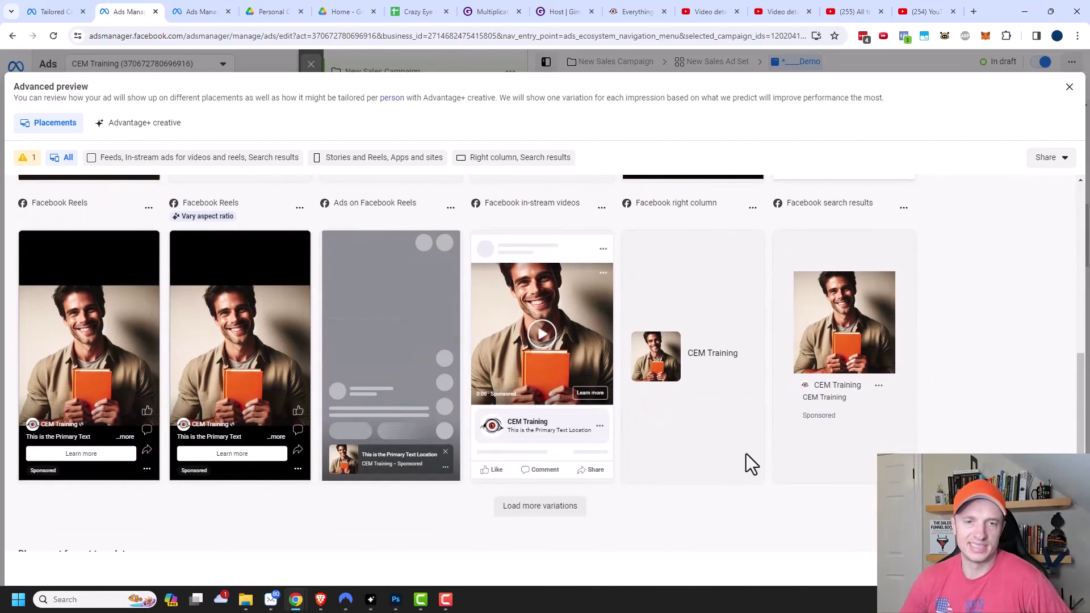
scroll(745, 454, "down", 1)
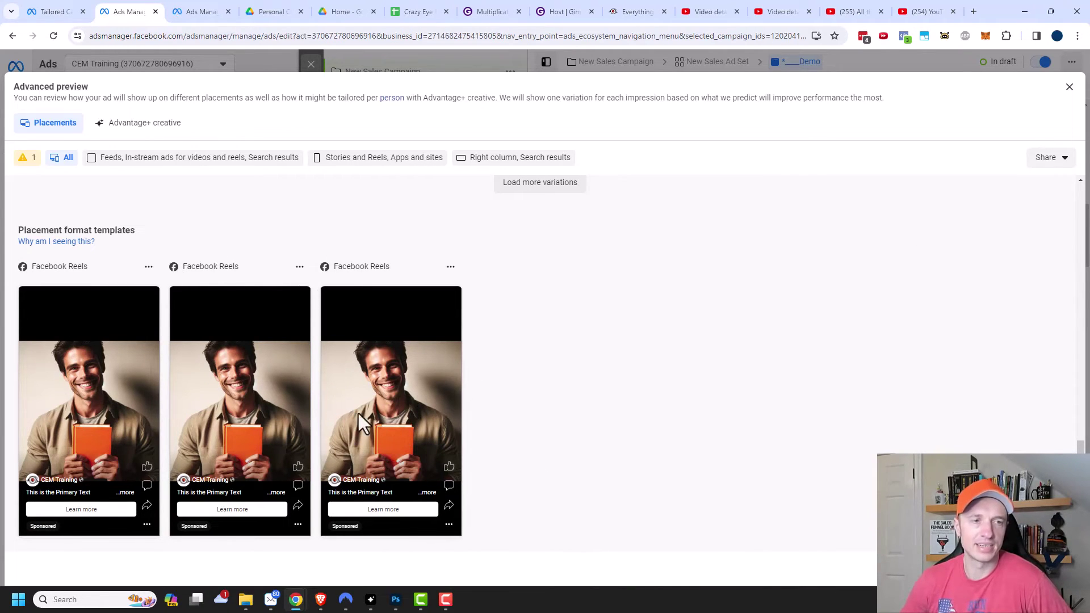
left_click(1069, 86)
Step: Open the New Sales Ad Set and examine its Placements settings
left_click(396, 102)
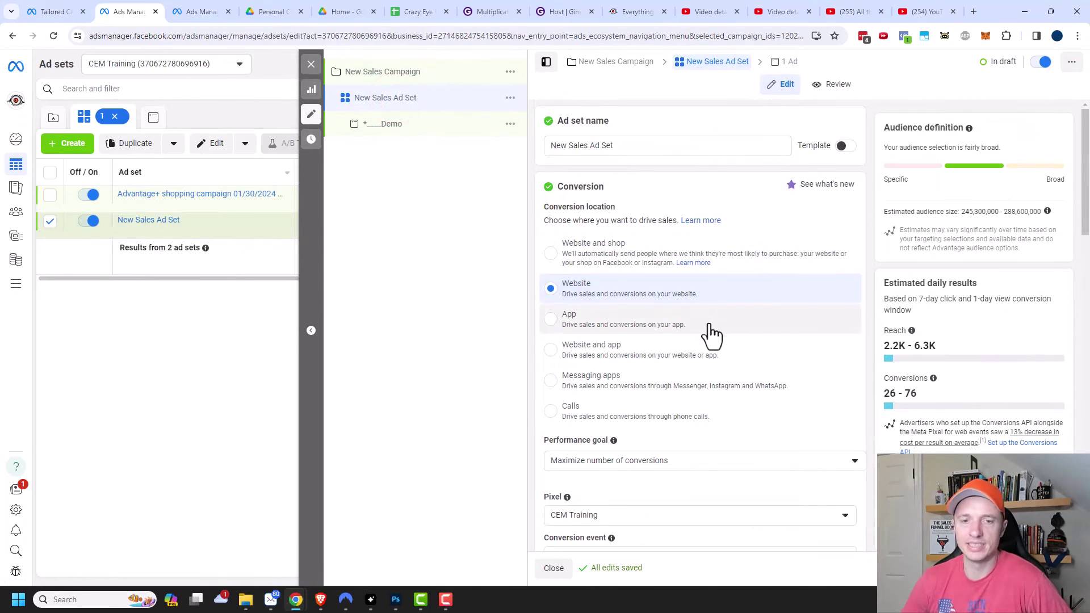
scroll(712, 333, "down", 5)
scroll(711, 334, "down", 10)
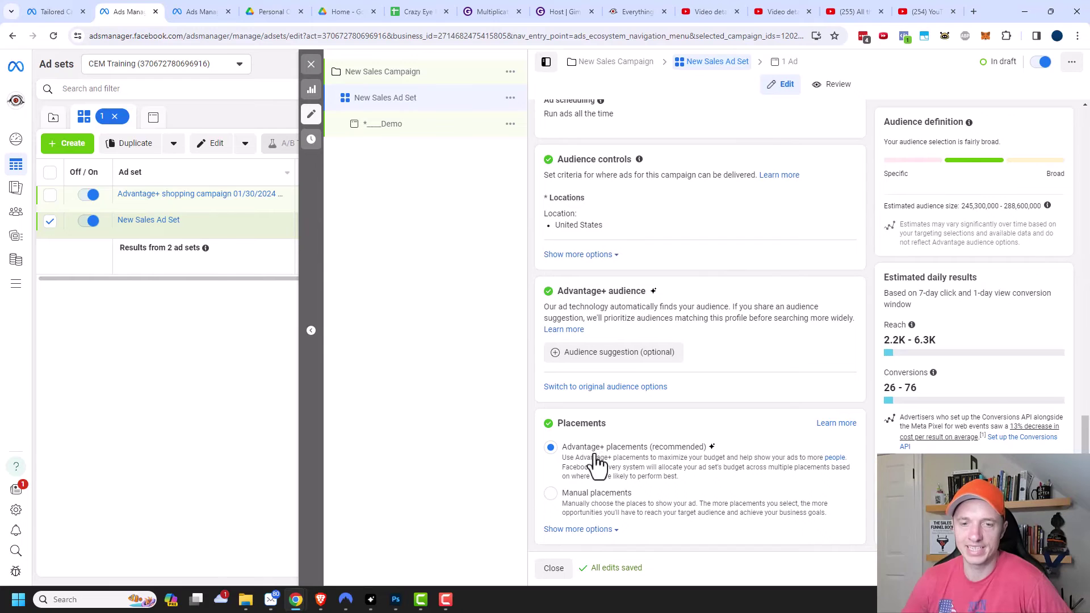
Step: Switch the ad set to manual placements and exclude Facebook Stories and Facebook Reels from the Stories and Reels group
left_click(602, 494)
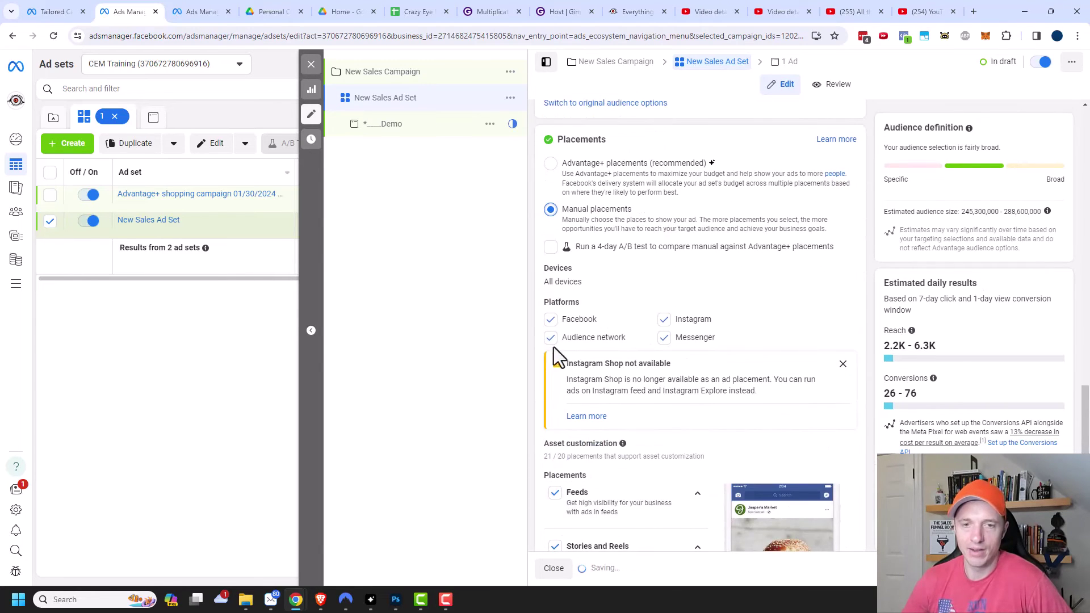
scroll(576, 382, "down", 3)
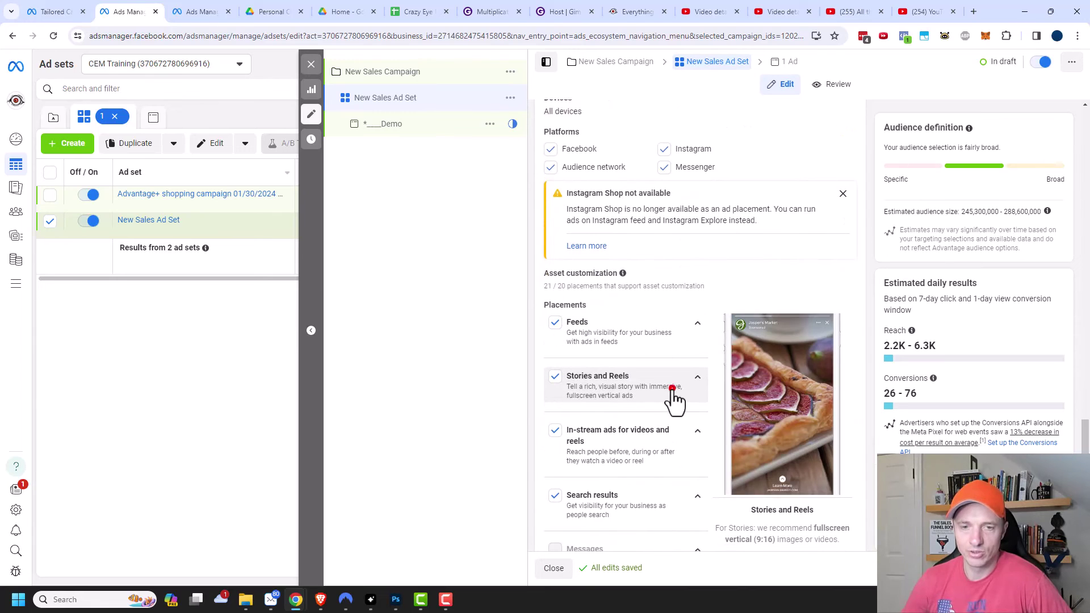
left_click(672, 389)
left_click(676, 396)
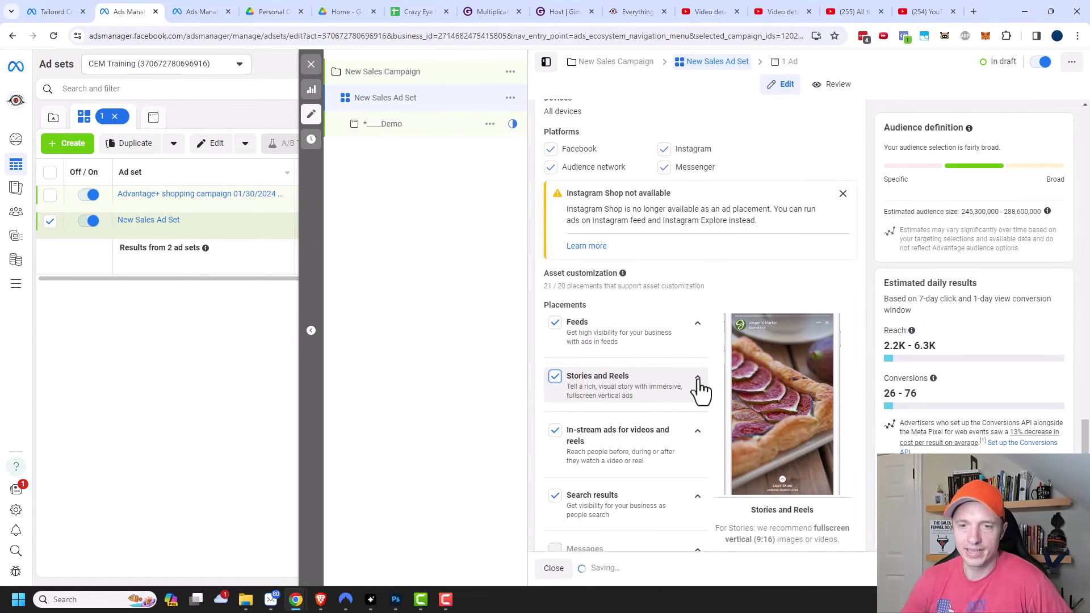
left_click(697, 378)
scroll(698, 385, "down", 2)
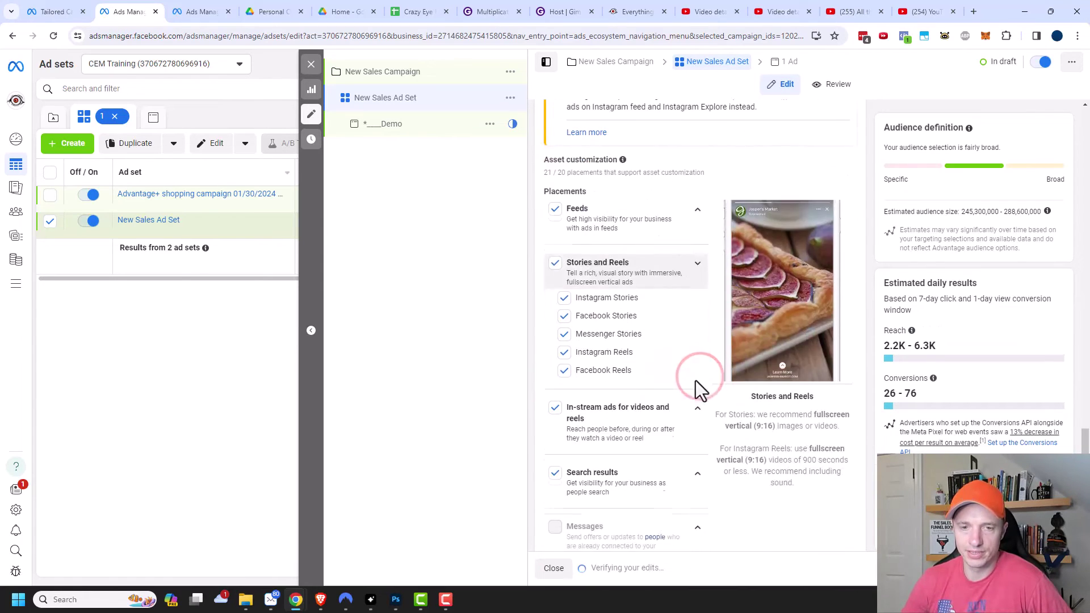
left_click(563, 316)
left_click(564, 370)
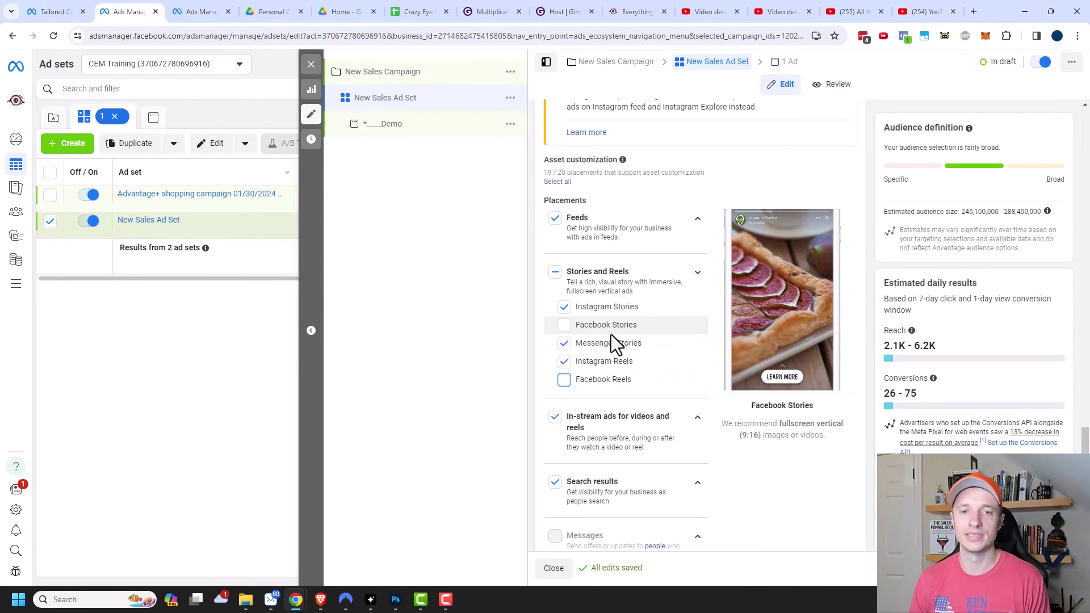
left_click(397, 124)
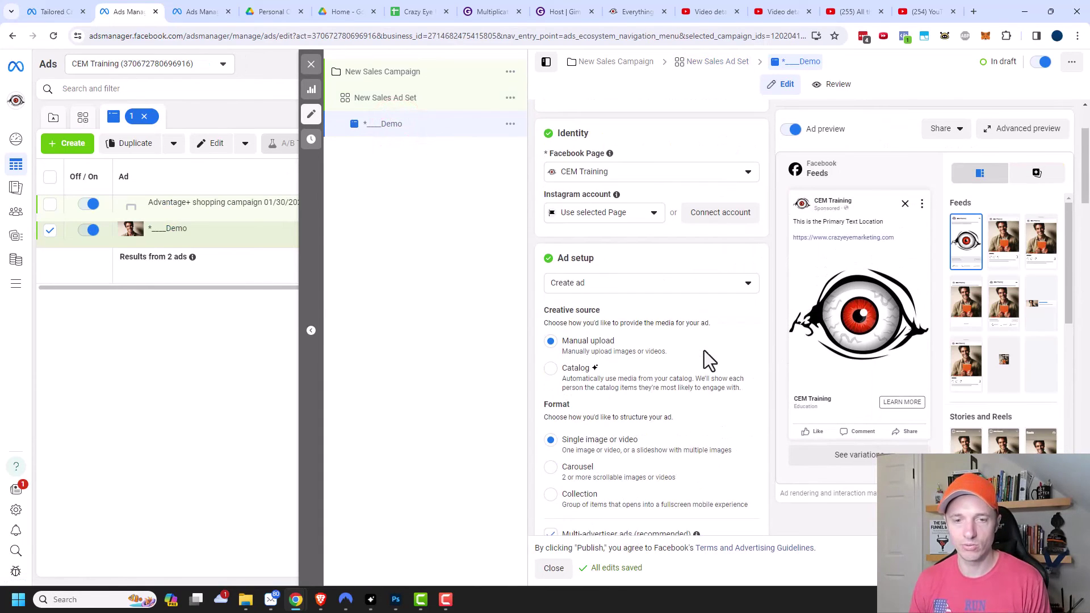
scroll(704, 350, "down", 3)
scroll(704, 353, "down", 6)
scroll(704, 353, "down", 10)
left_click(667, 244)
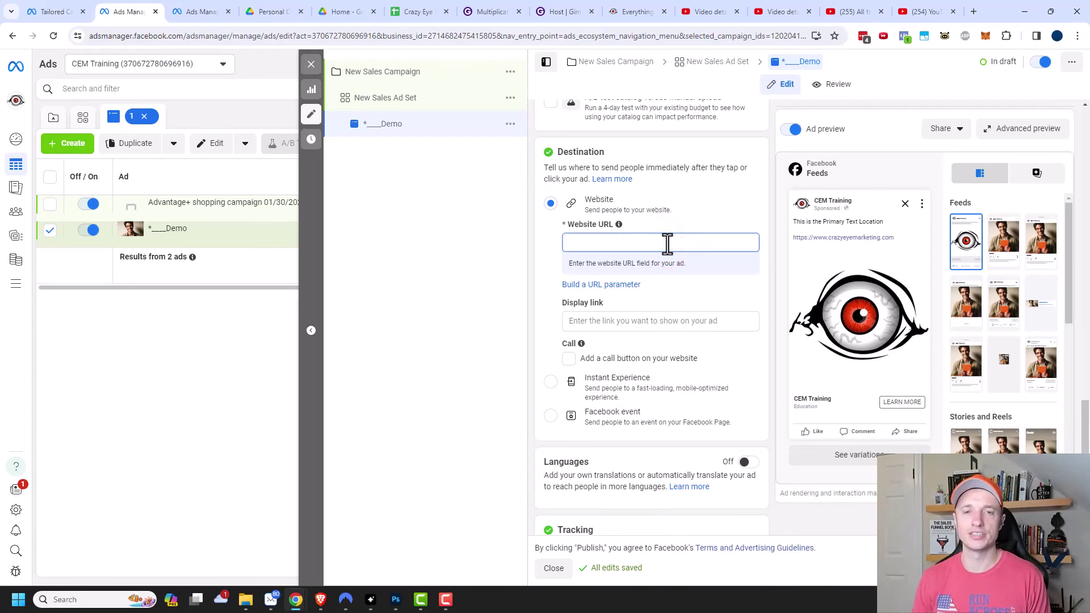
type("https://www.crazyeyemarketing.com/youtube/")
left_click(726, 250)
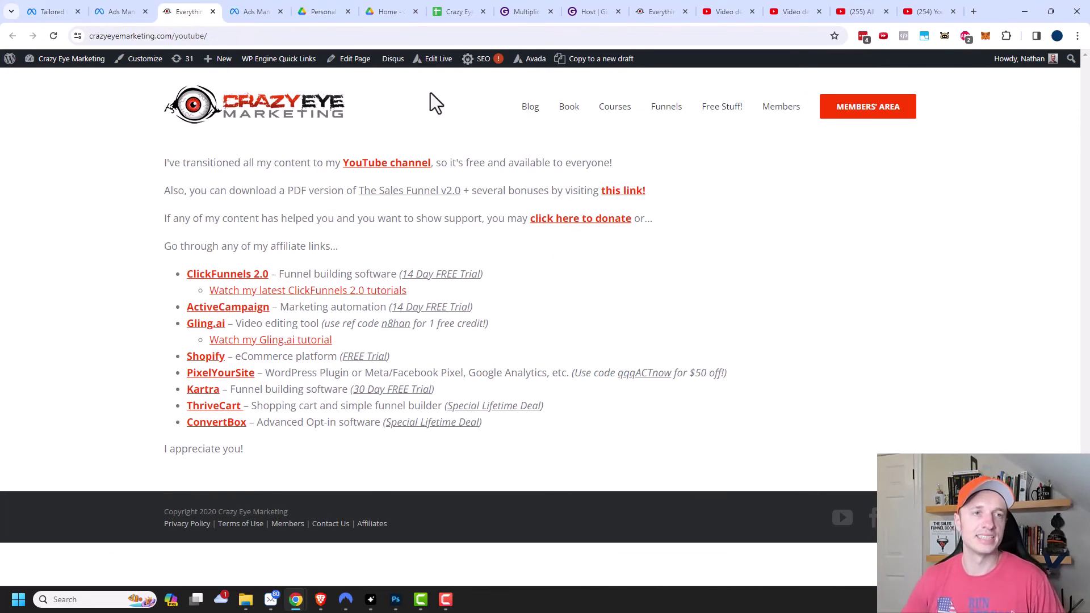
left_click(213, 11)
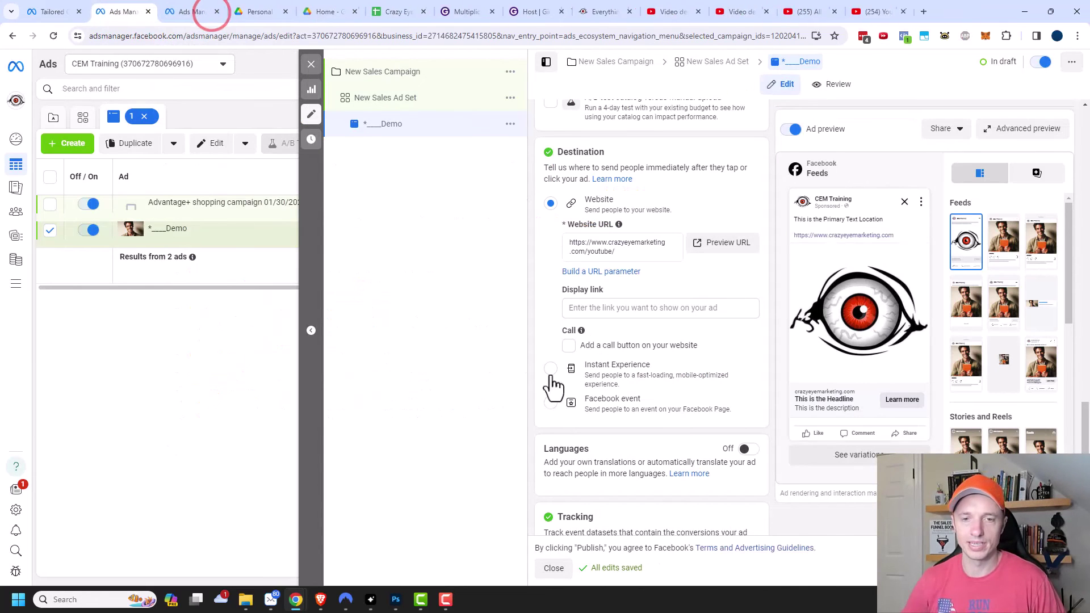
Step: Set the ad's display link to crazyeyemarketing.com/youtube and check it in the Facebook Feeds preview
left_click(616, 309)
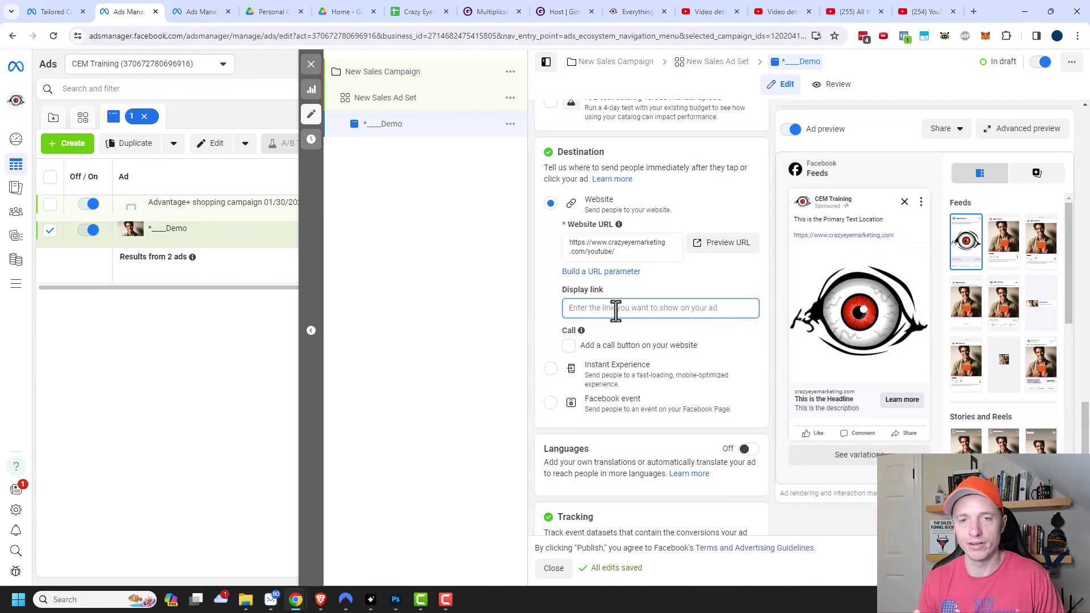
type("crazyeyem")
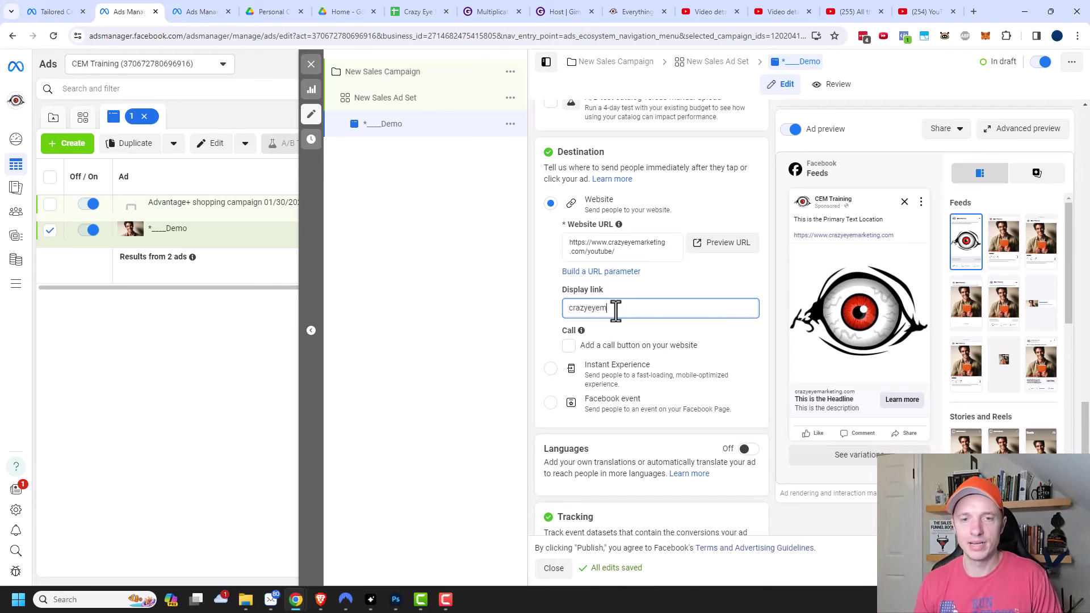
type("arketing.com/yout")
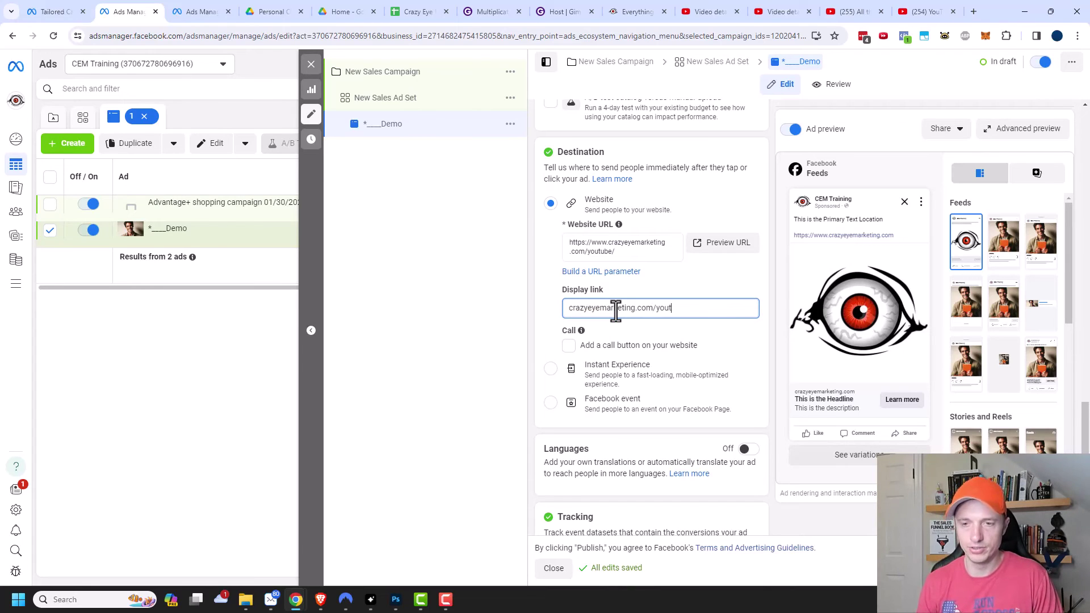
type("ube")
left_click(557, 318)
mouse_move(859, 398)
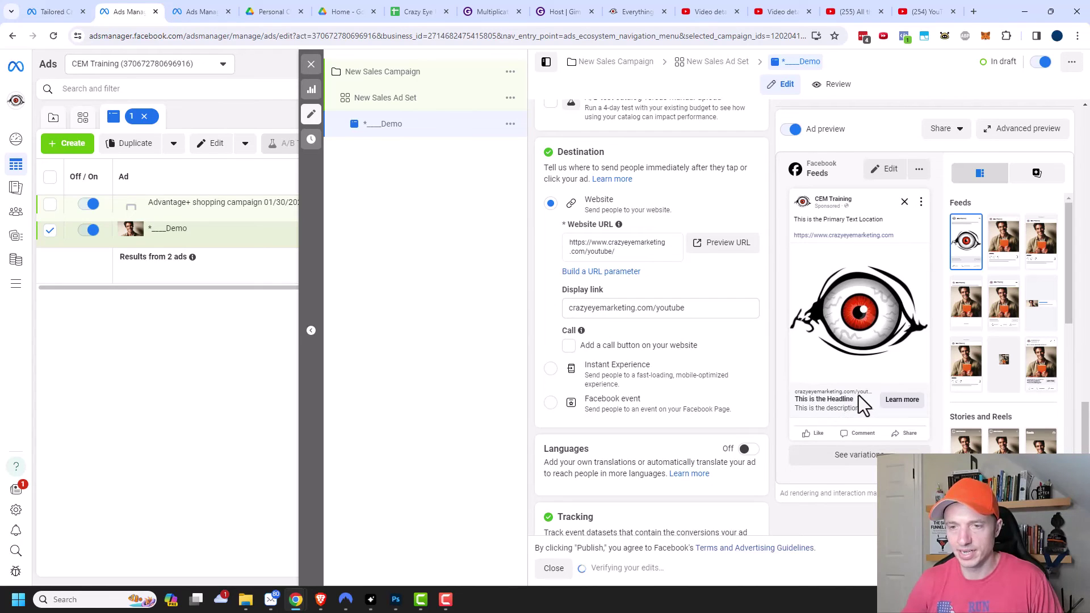
Step: Try "weird stuff" as the ad's display link, and clear the display link
triple_click(719, 314)
type("we")
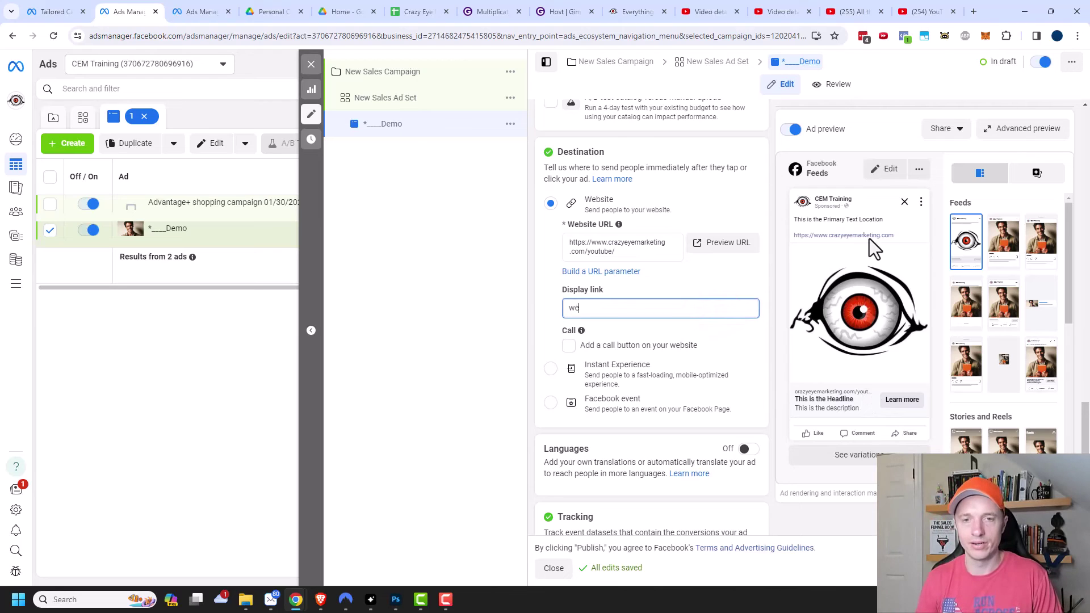
type("ird stuff")
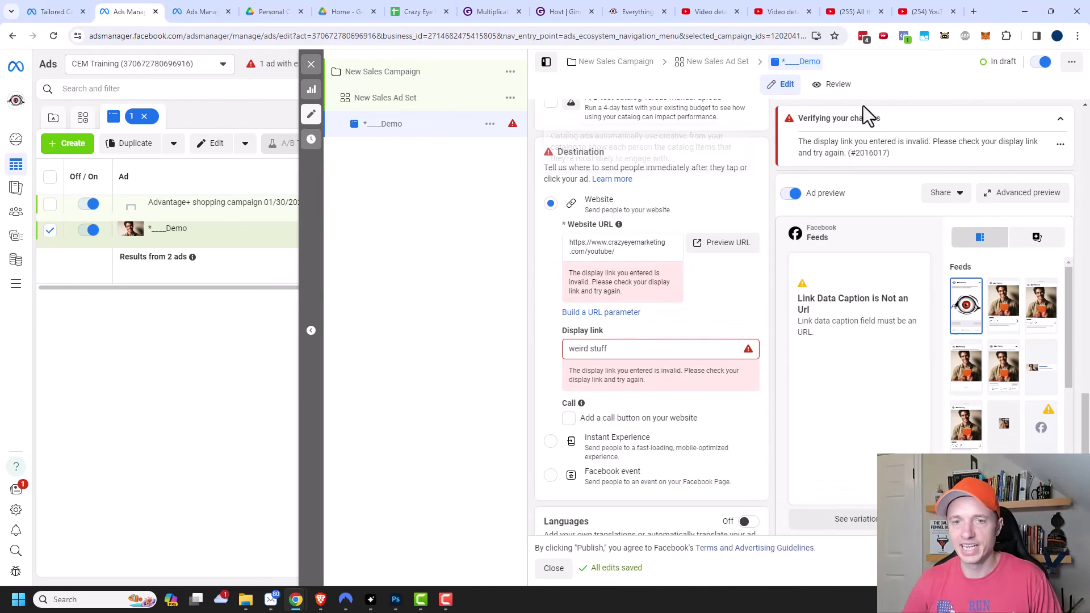
triple_click(632, 348)
key("BackSpace")
left_click(447, 366)
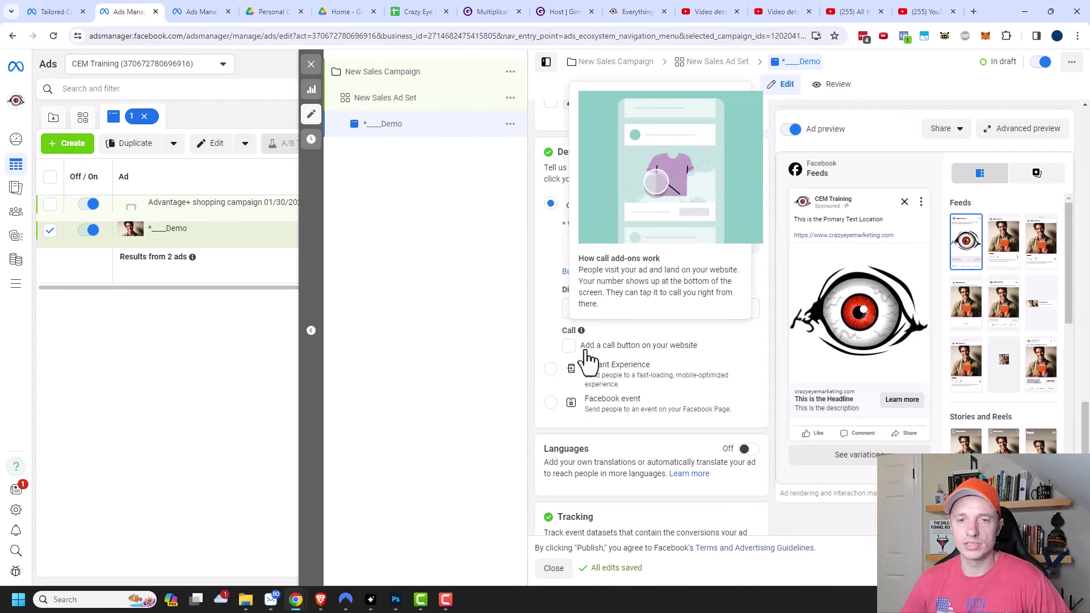
Step: Examine the call add-on explanation, the other destination options, and the ad's Languages and Tracking settings
mouse_move(580, 331)
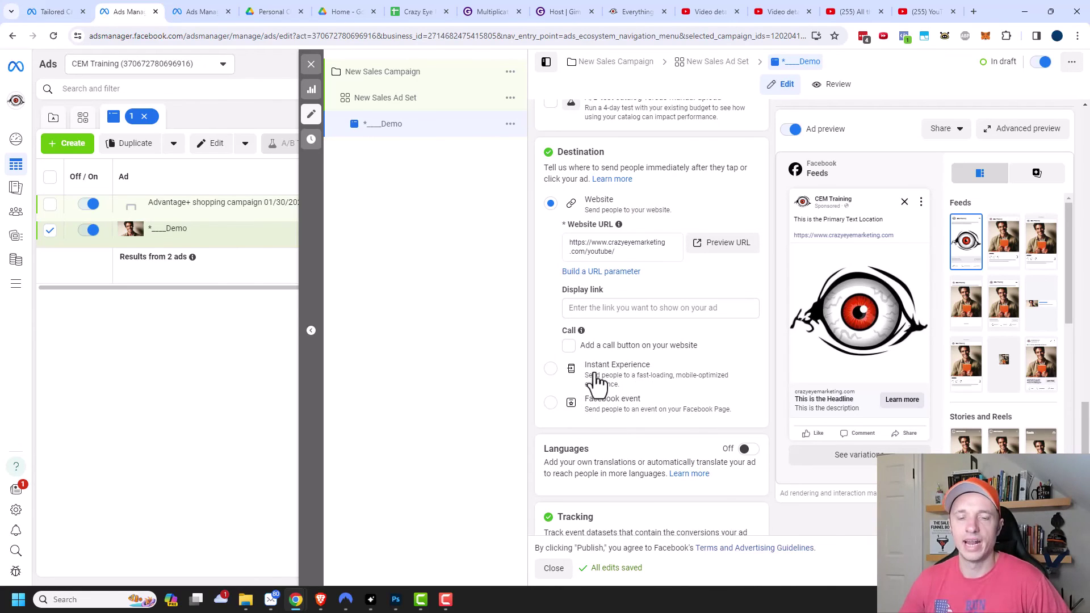
scroll(622, 397, "down", 1)
scroll(622, 396, "down", 2)
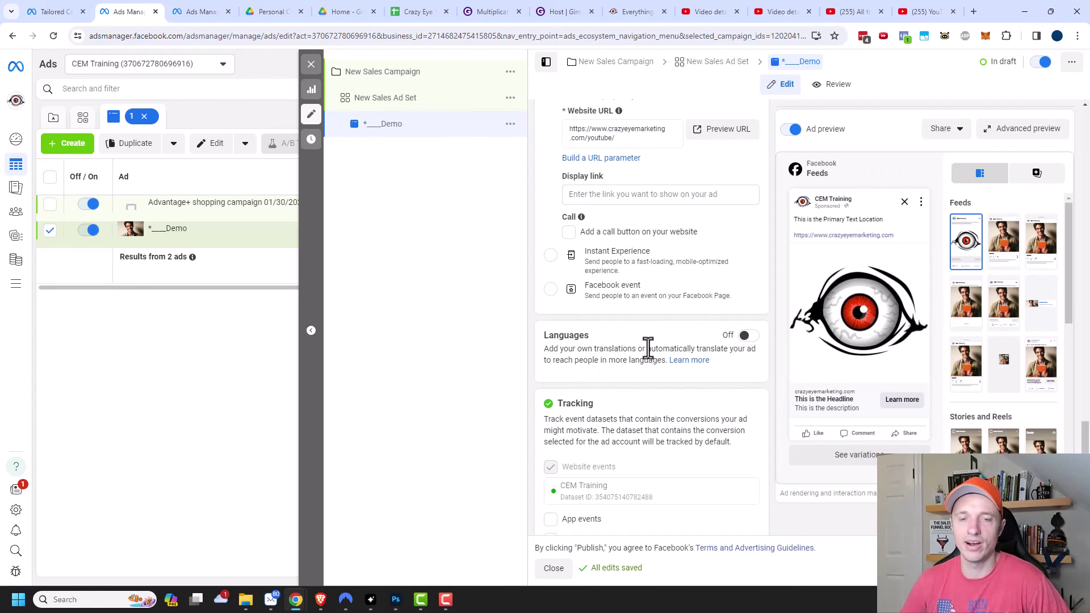
scroll(648, 349, "down", 3)
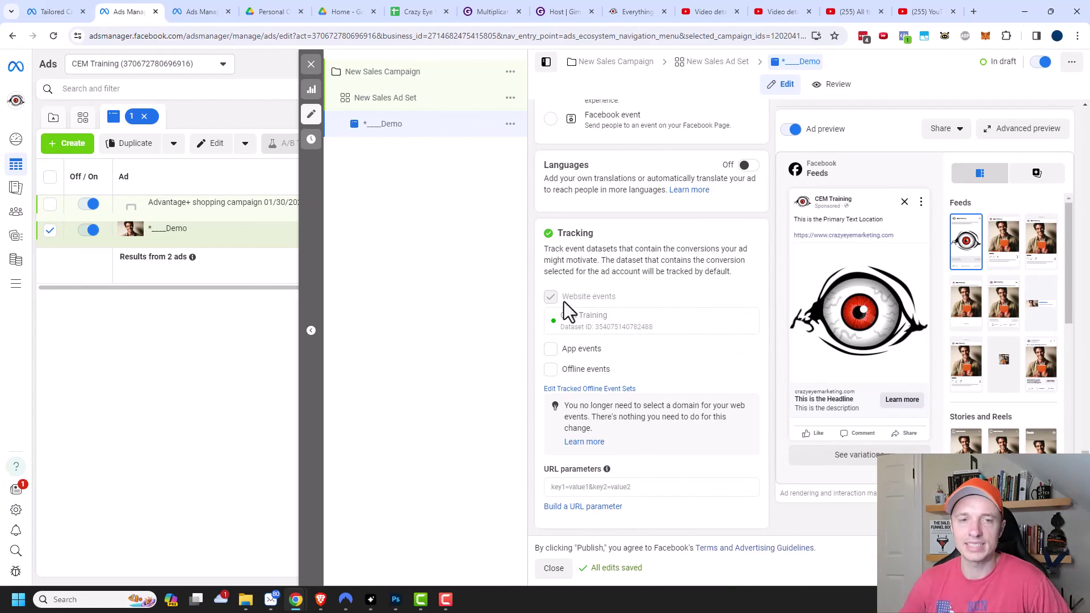
Step: Check the New Sales Ad Set's conversion location, pixel and conversion event, and return to the Demo ad's Tracking settings
left_click(398, 95)
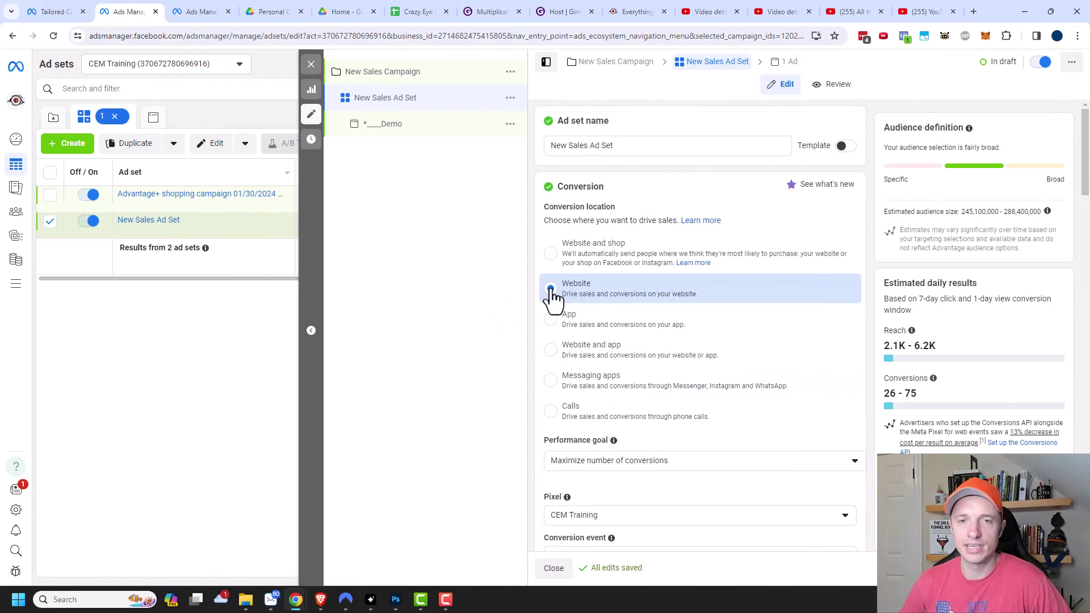
scroll(568, 298, "down", 3)
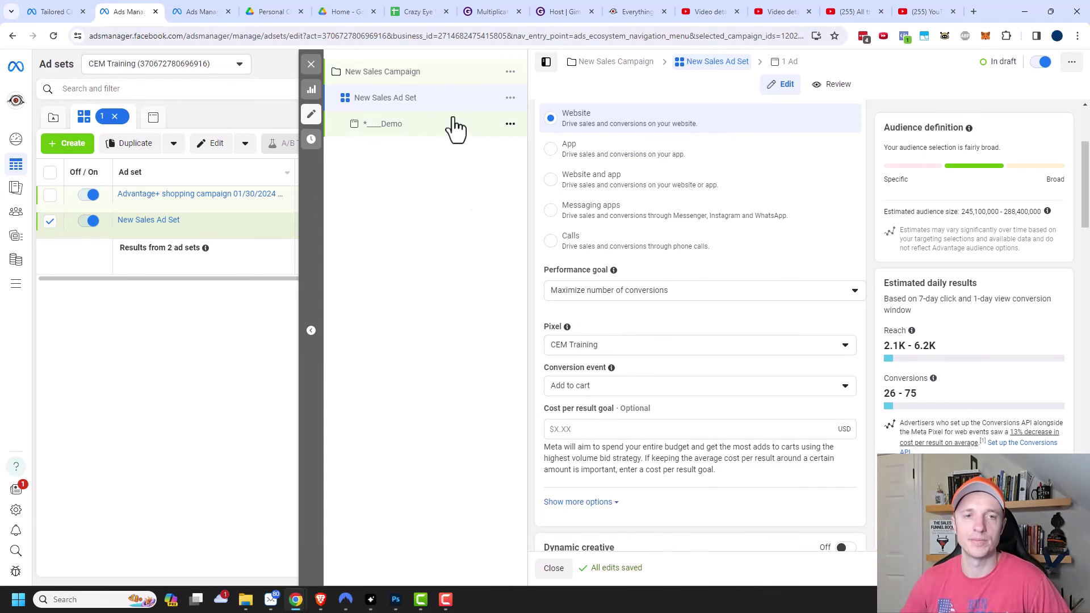
left_click(430, 124)
scroll(689, 287, "down", 15)
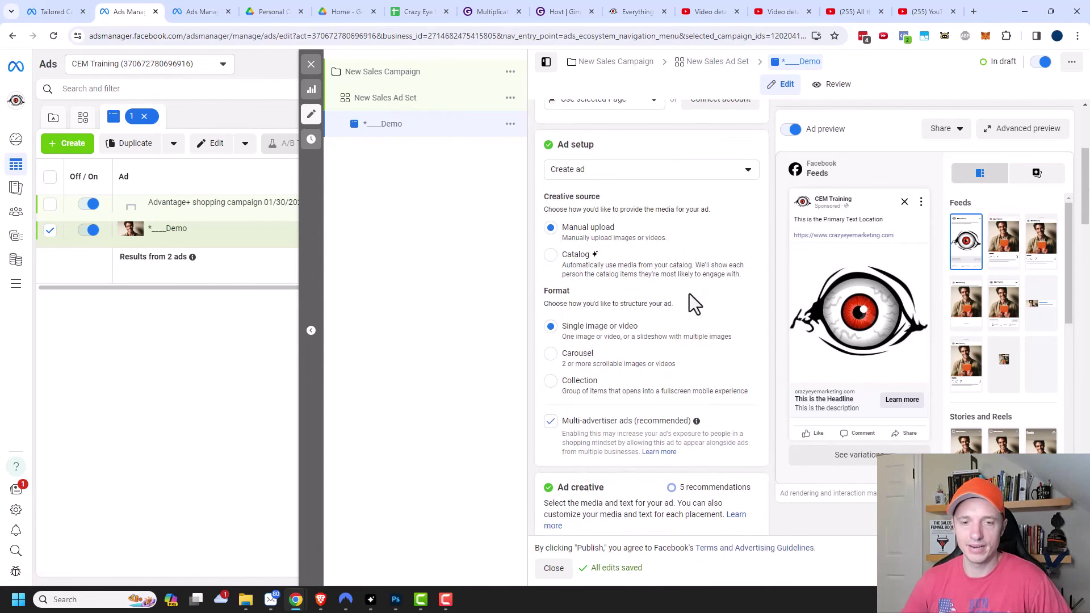
scroll(701, 346, "down", 8)
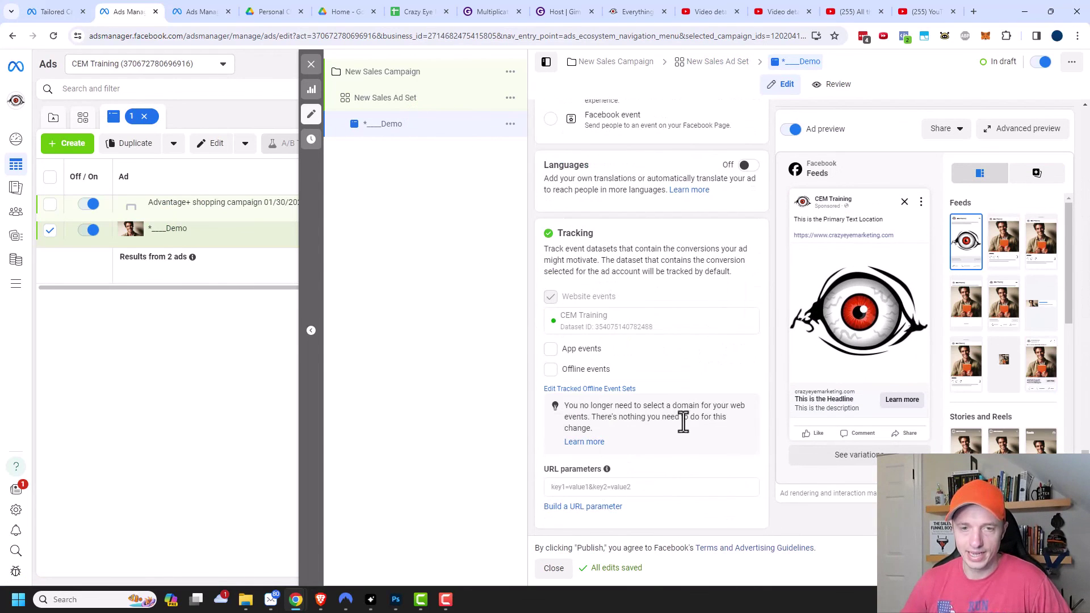